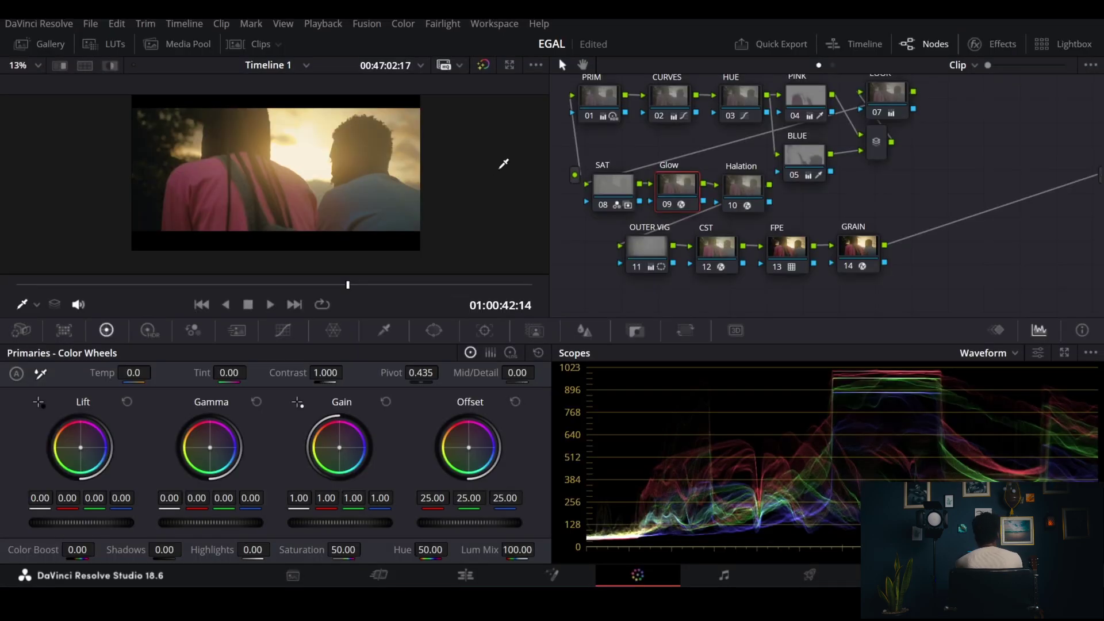
# Step: Switch the clip to its ungraded single-node version and check the flat image in full screen
pyautogui.moveTo(864, 187); pyautogui.dragTo(885, 215)
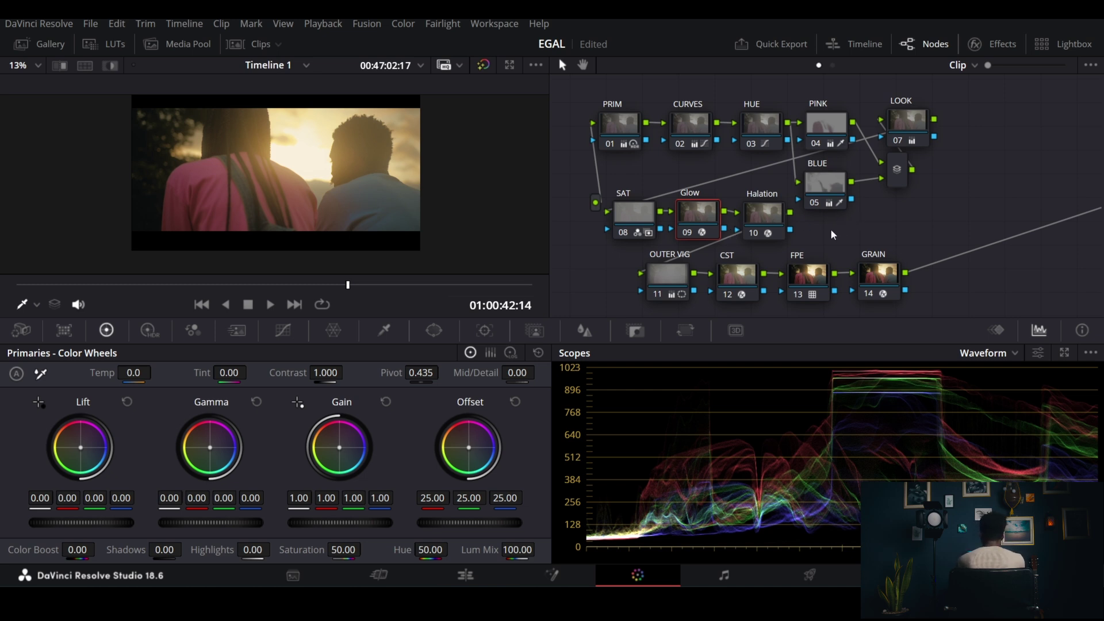
pyautogui.hotkey('ctrl', 'b')
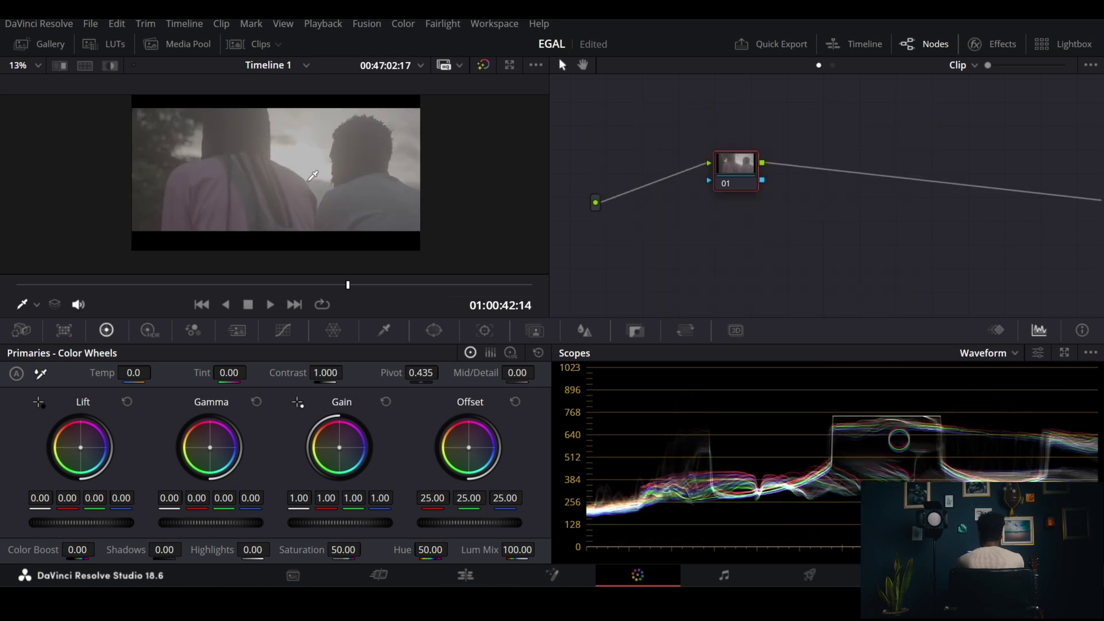
pyautogui.hotkey('ctrl', 'f')
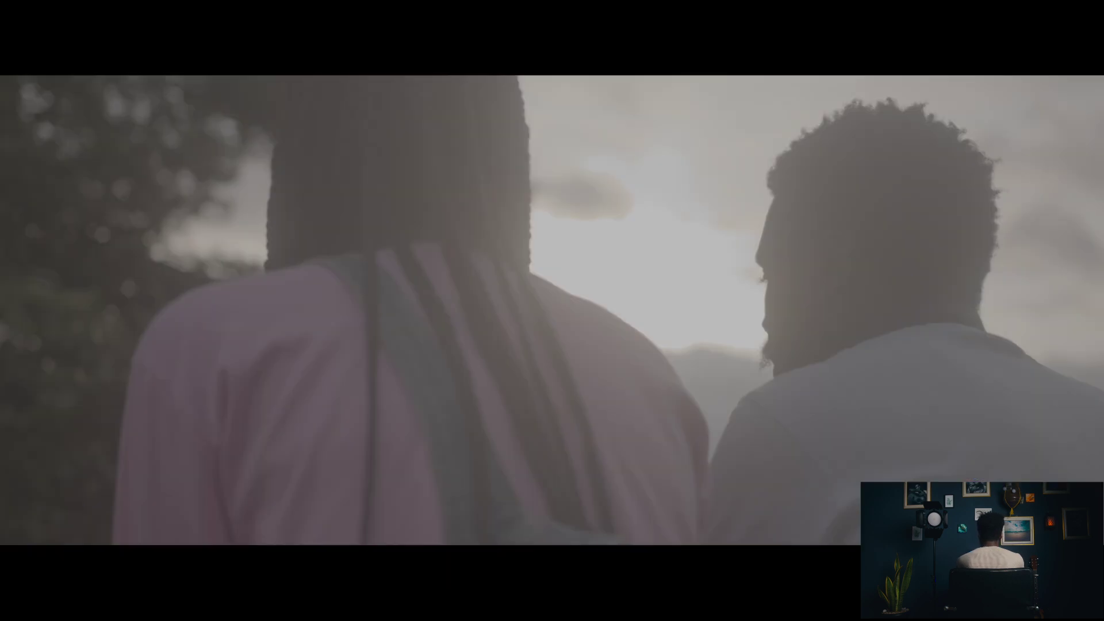
pyautogui.hotkey('ctrl', 'f')
# Step: Build a chain of six serial nodes from node 01 and place the last three in a lower row
pyautogui.moveTo(732, 162); pyautogui.dragTo(636, 123)
pyautogui.hotkey('alt', 's')
pyautogui.hotkey('alt', 's')
pyautogui.hotkey('alt', 's')
pyautogui.hotkey('alt', 's')
pyautogui.hotkey('alt', 's')
pyautogui.moveTo(1005, 206); pyautogui.dragTo(831, 279)
# Step: Add three more serial nodes after node 03 in the upper row
pyautogui.click(773, 135)
pyautogui.hotkey('alt', 's')
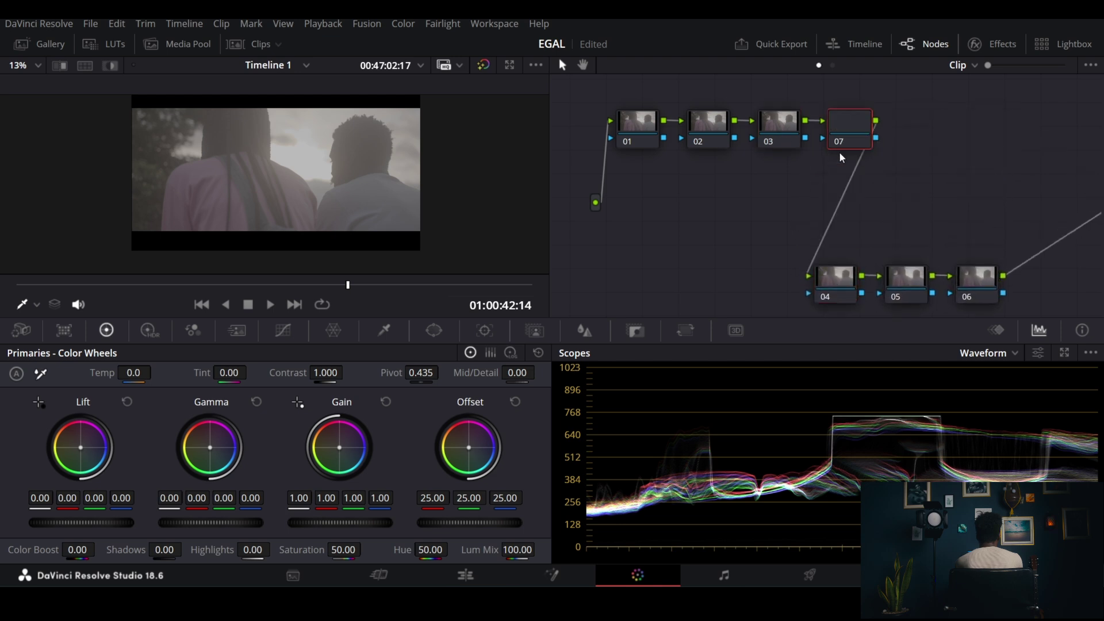
pyautogui.hotkey('alt', 's')
pyautogui.hotkey('alt', 's')
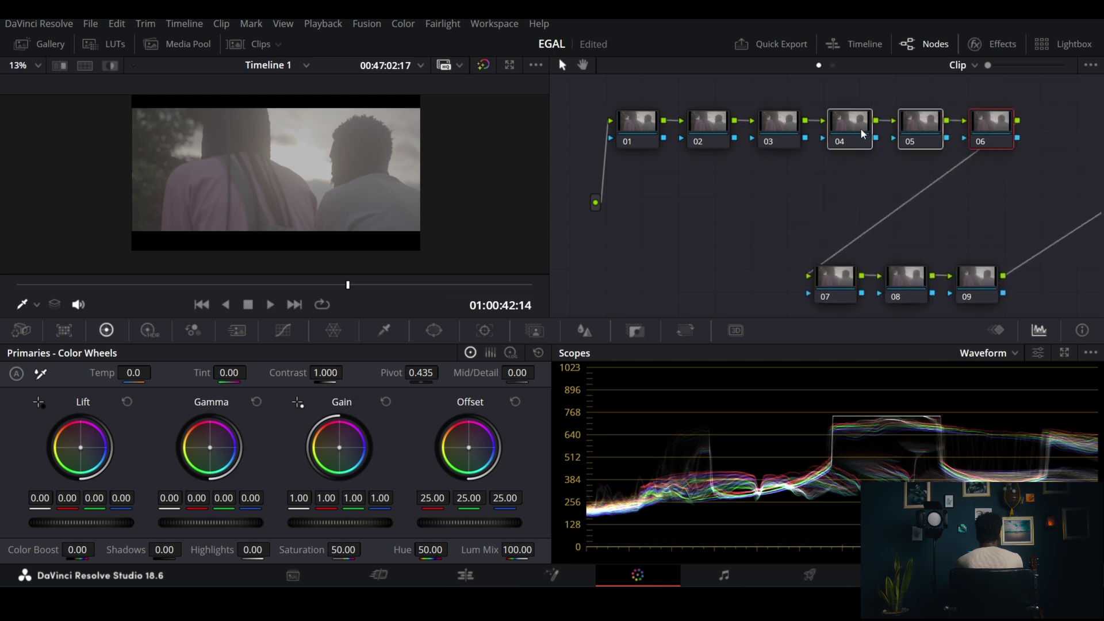
# Step: Label the three nodes of the lower row CST, FPE and GRAIN
pyautogui.click(835, 285)
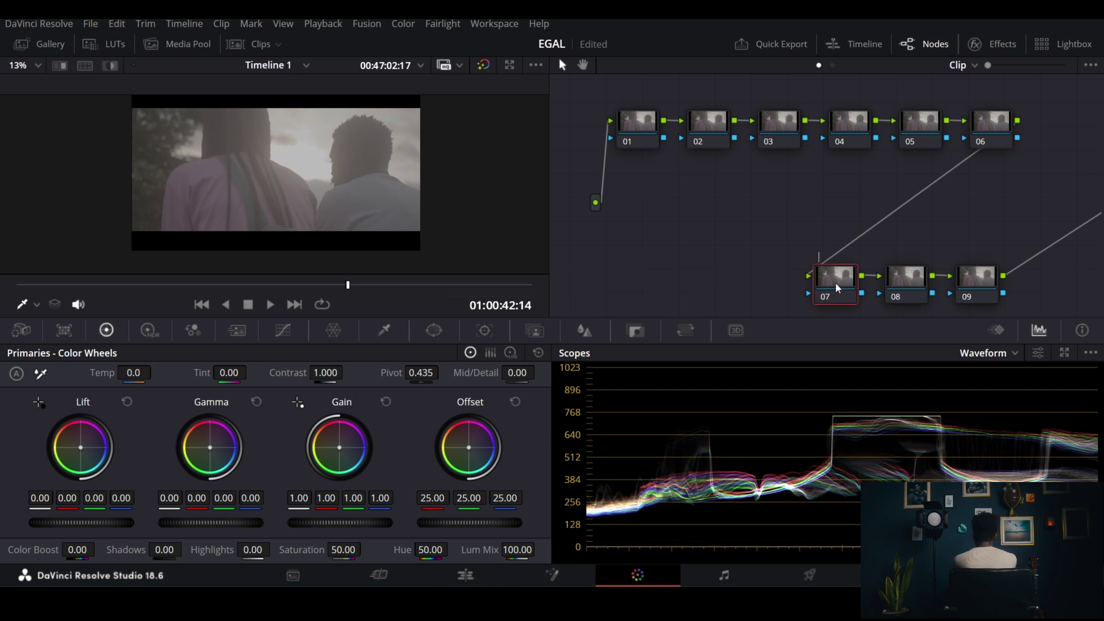
pyautogui.click(906, 280)
pyautogui.click(969, 275)
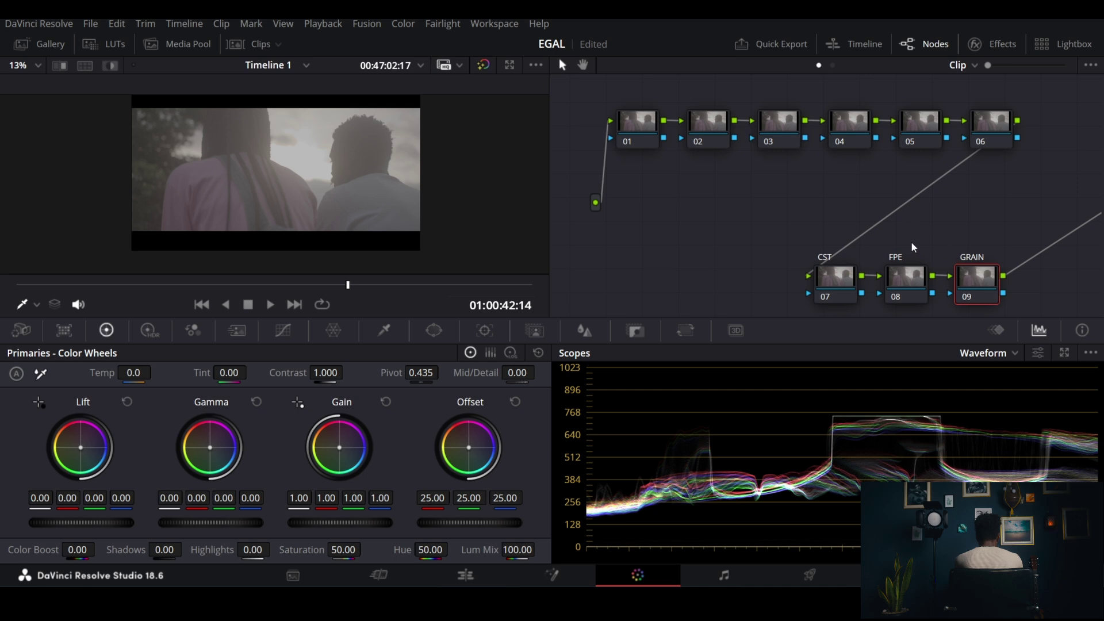
# Step: Label the first three nodes of the upper row PRIM, CURVES and HUE
pyautogui.click(635, 131)
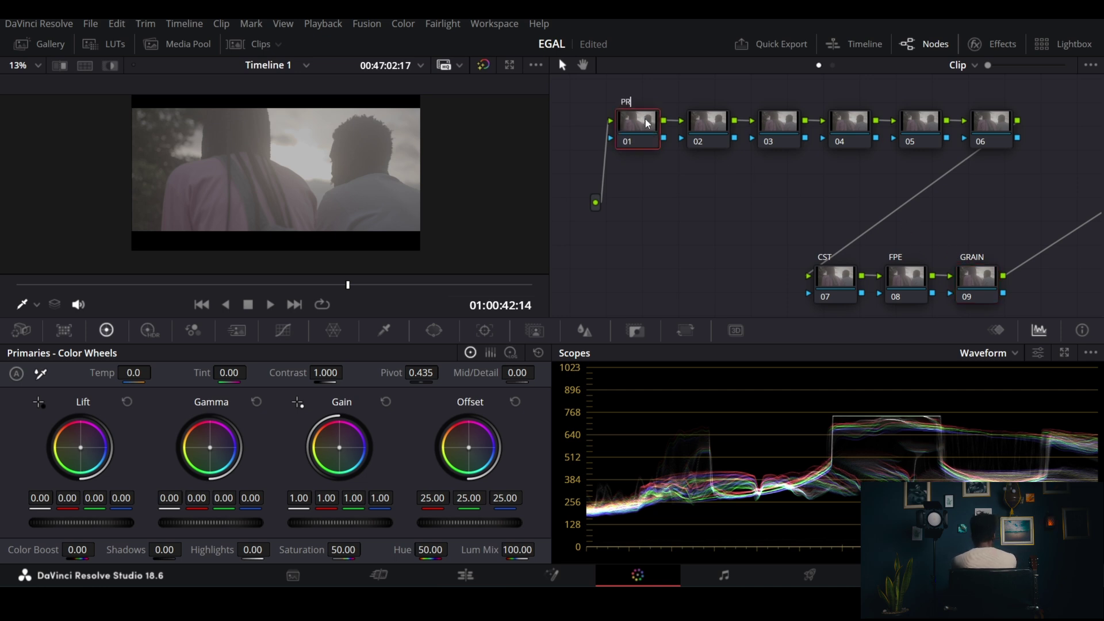
pyautogui.click(705, 122)
pyautogui.click(780, 129)
pyautogui.write('HUE')
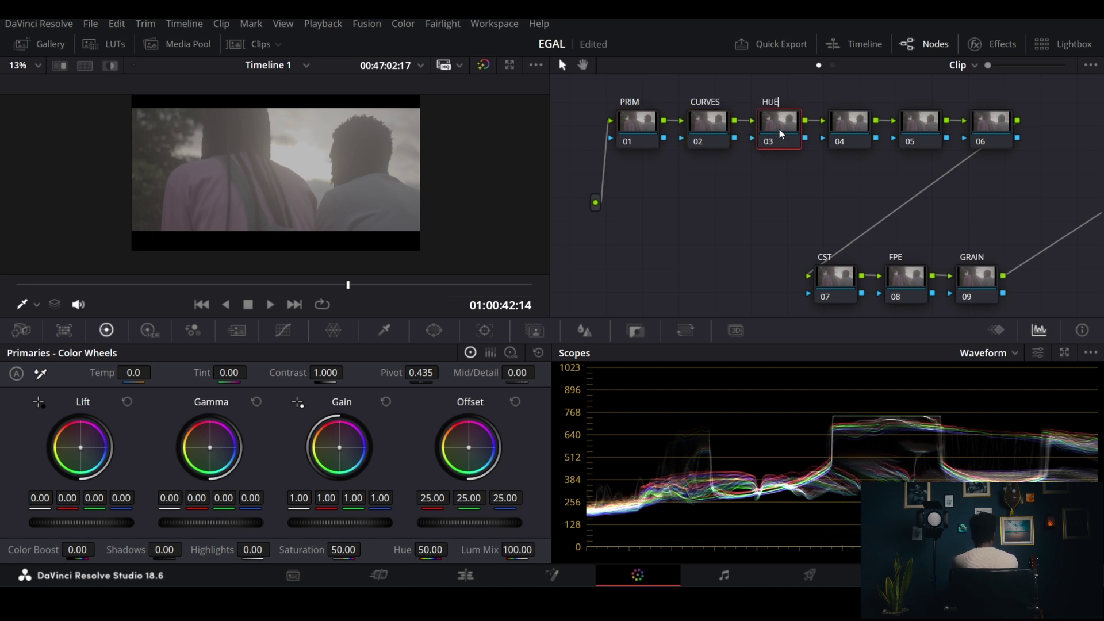
pyautogui.press('Return')
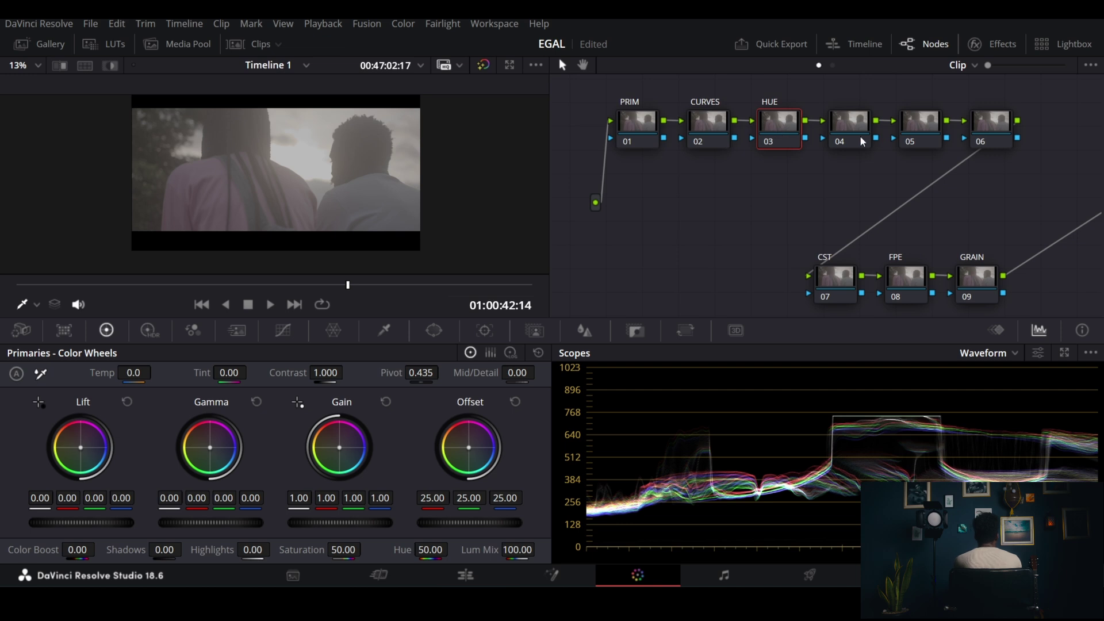
# Step: Label node 04 PINK and add a parallel node labelled BLUE beneath it
pyautogui.click(848, 127)
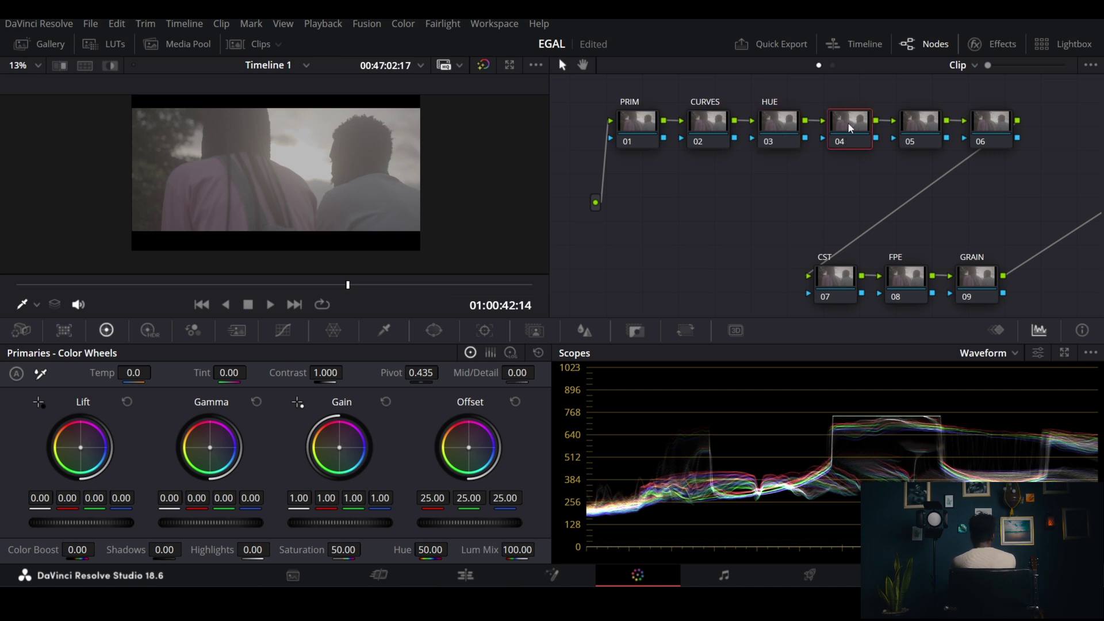
pyautogui.hotkey('alt', 'p')
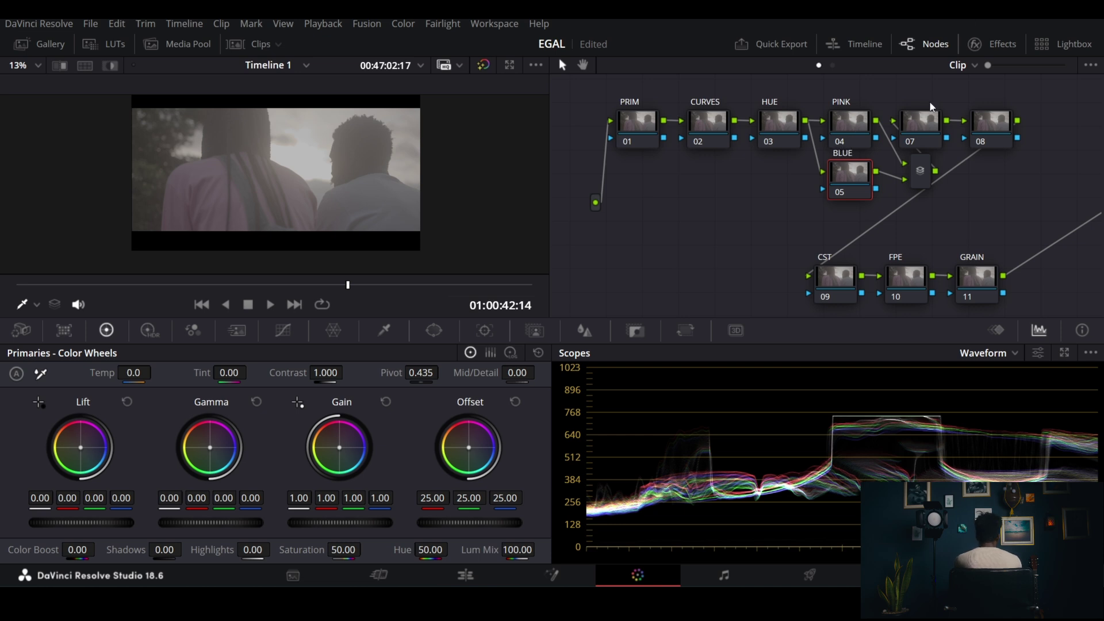
# Step: Move node 08 down to start a middle row, and place node 07 beyond the mixer with the label LOOK
pyautogui.moveTo(994, 130); pyautogui.dragTo(677, 229)
pyautogui.moveTo(924, 131); pyautogui.dragTo(972, 128)
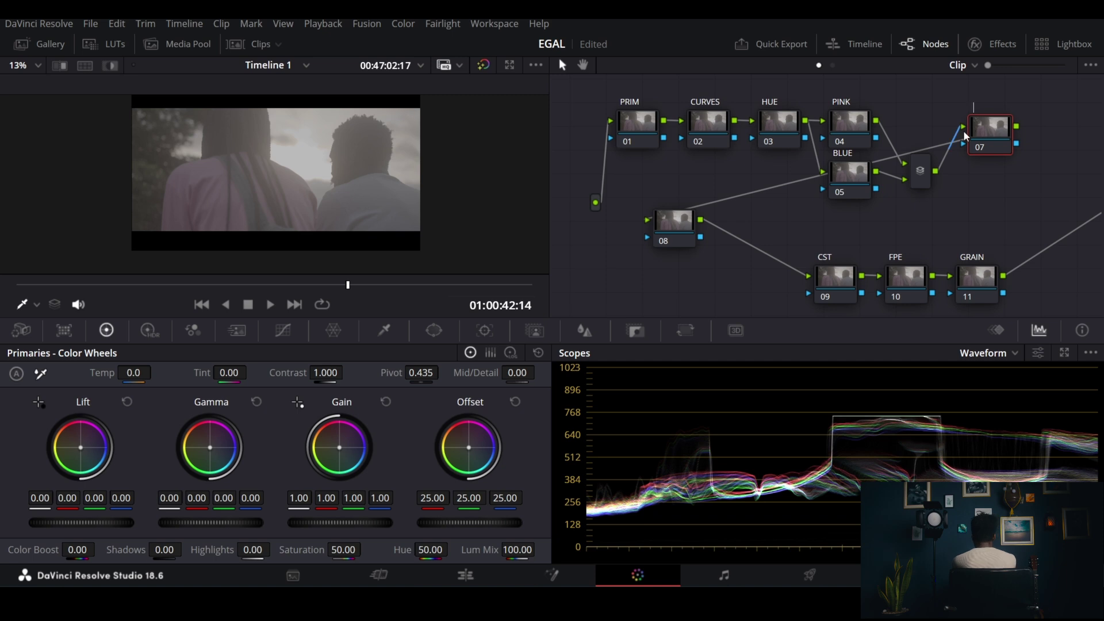
# Step: Add two serial nodes after node 08, label the three SAT, GLOW and HALATION, and shift that row towards the source
pyautogui.click(674, 221)
pyautogui.hotkey('alt', 's')
pyautogui.hotkey('alt', 's')
pyautogui.click(674, 226)
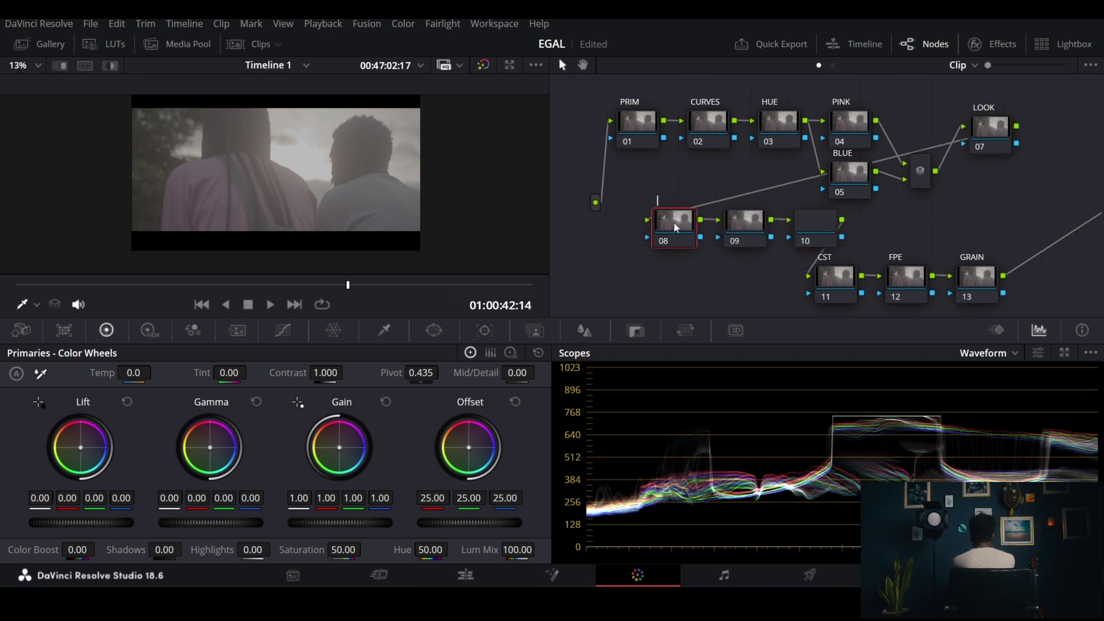
pyautogui.click(749, 227)
pyautogui.write('GLOW')
pyautogui.click(805, 224)
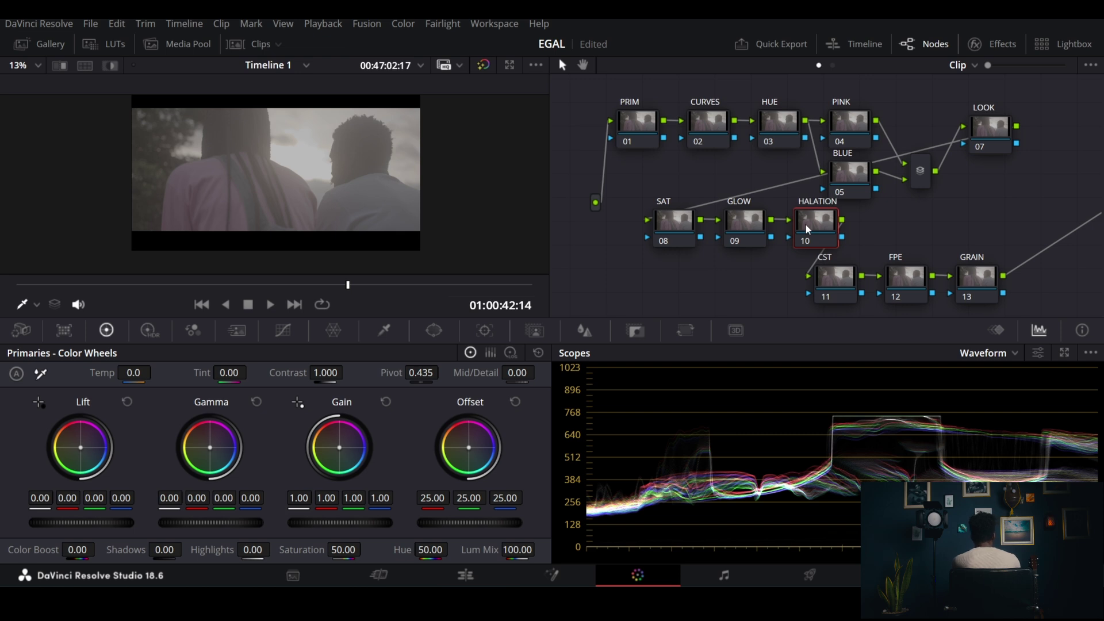
pyautogui.moveTo(823, 215); pyautogui.dragTo(630, 226)
pyautogui.click(891, 224)
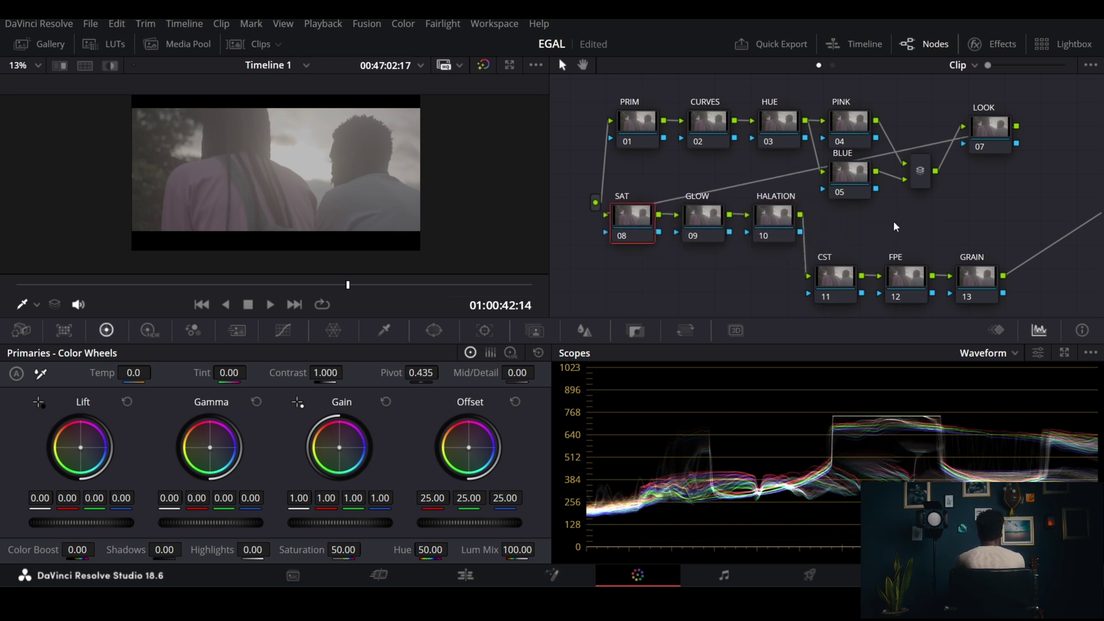
# Step: Add a serial node after HALATION, place it below SAT and label it OUTER VIG
pyautogui.click(782, 222)
pyautogui.hotkey('alt', 's')
pyautogui.moveTo(843, 225); pyautogui.dragTo(636, 280)
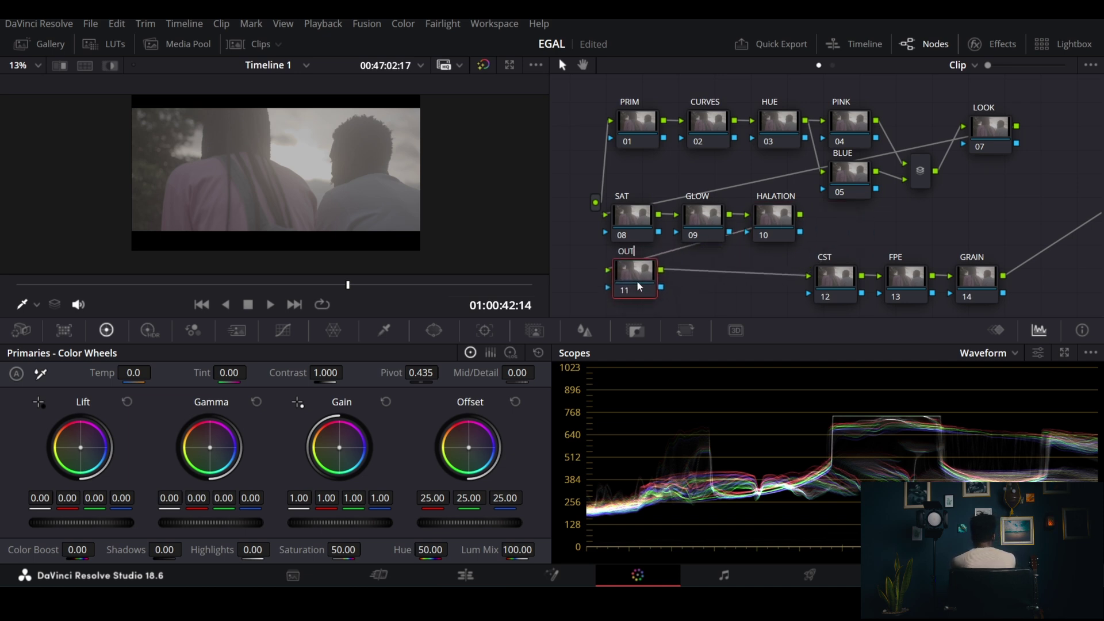
pyautogui.press('Return')
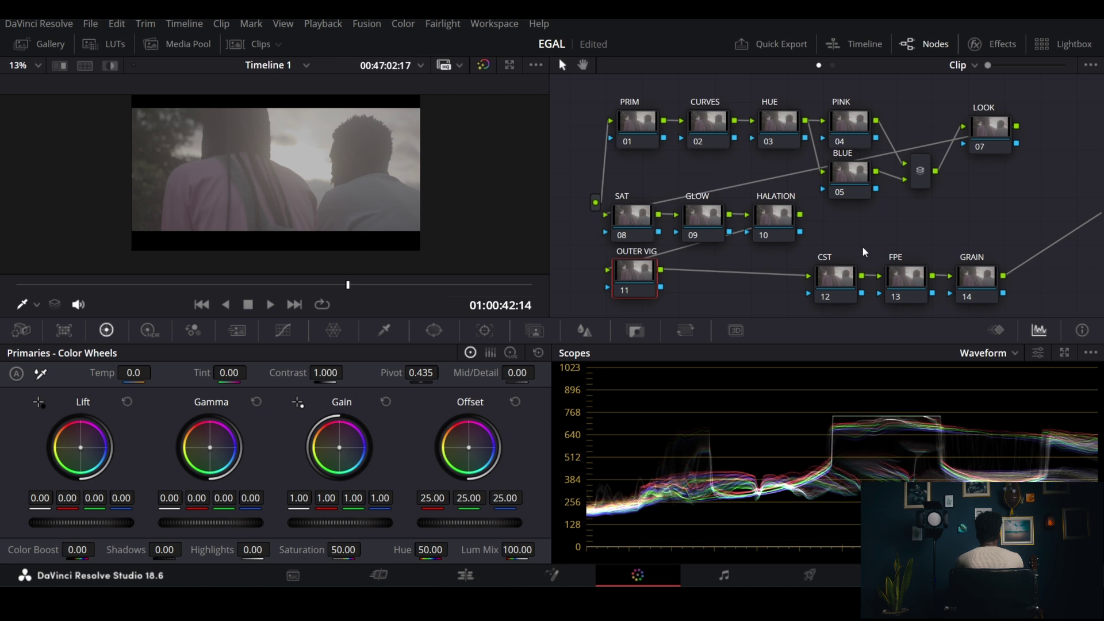
# Step: Find the Color Space Transform effect in the effects library and apply it to the CST node
pyautogui.scroll(-2, 856, 223)
pyautogui.click(774, 268)
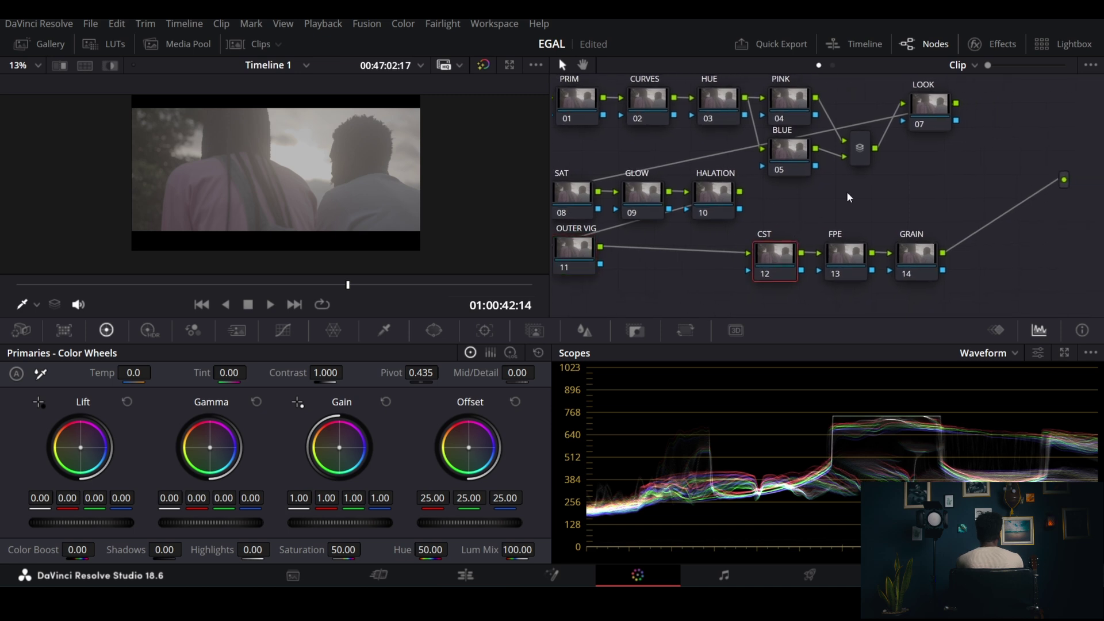
pyautogui.click(984, 44)
pyautogui.click(1065, 95)
pyautogui.write('COPO')
pyautogui.press('BackSpace')
pyautogui.press('BackSpace')
pyautogui.write('LO')
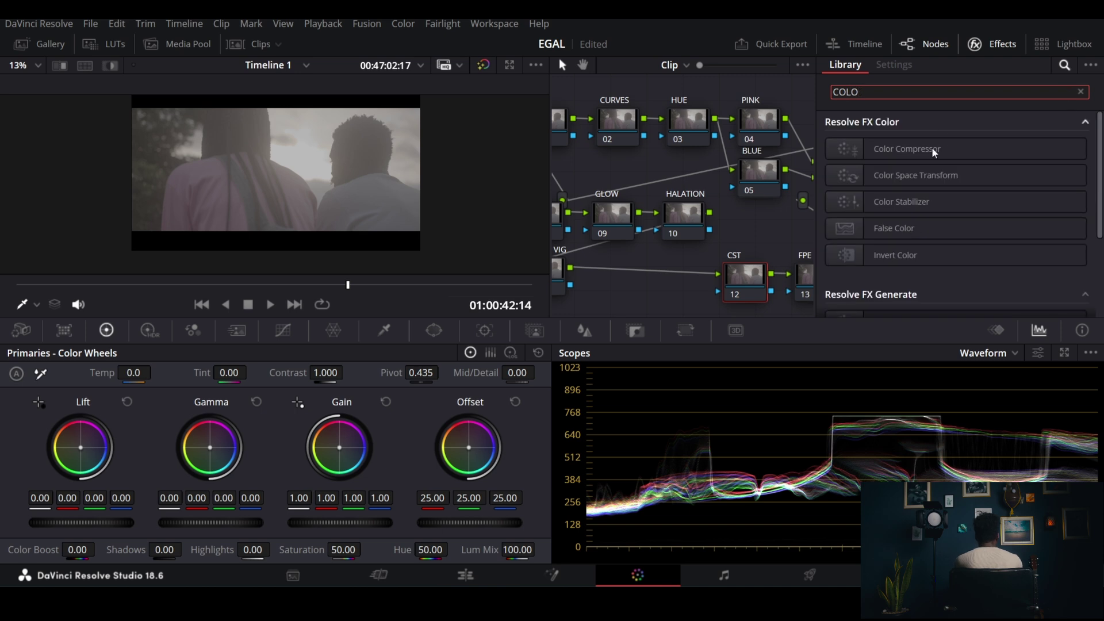
pyautogui.moveTo(917, 176); pyautogui.dragTo(756, 282)
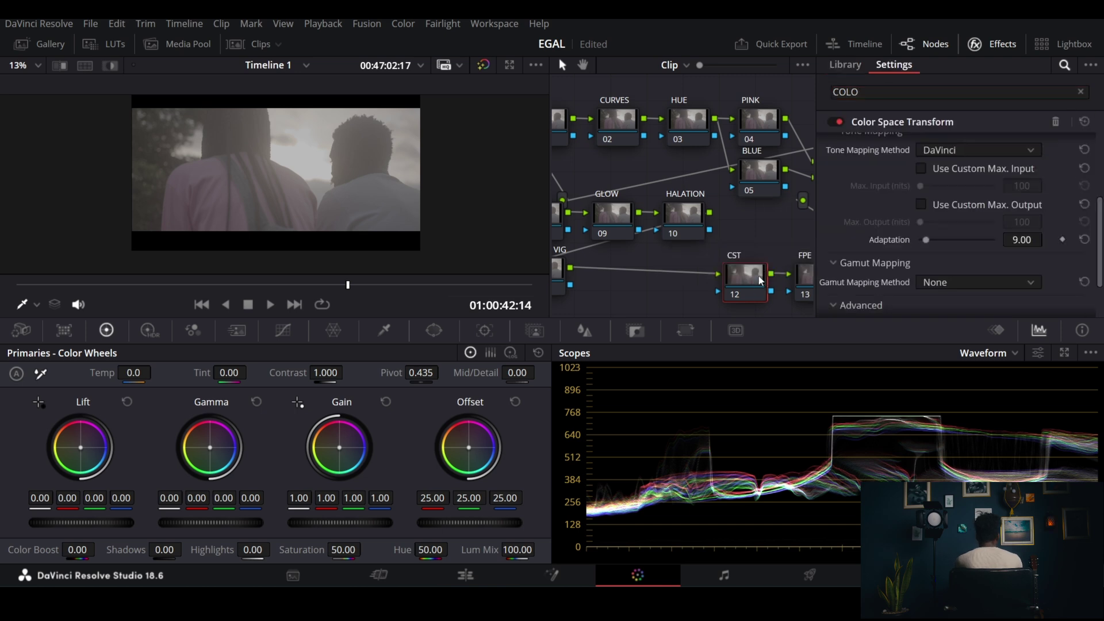
# Step: Set the transform's input color space to Blackmagic Design Wide Gamut Gen 4/5
pyautogui.scroll(5, 859, 188)
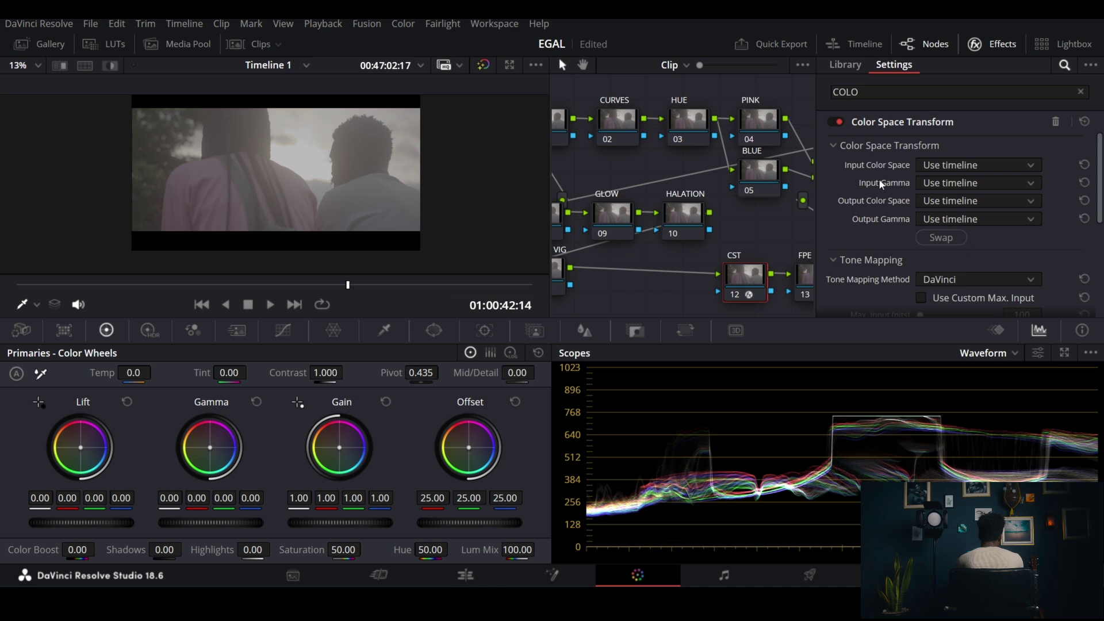
pyautogui.click(992, 160)
pyautogui.scroll(-1, 1028, 265)
pyautogui.scroll(-2, 1027, 264)
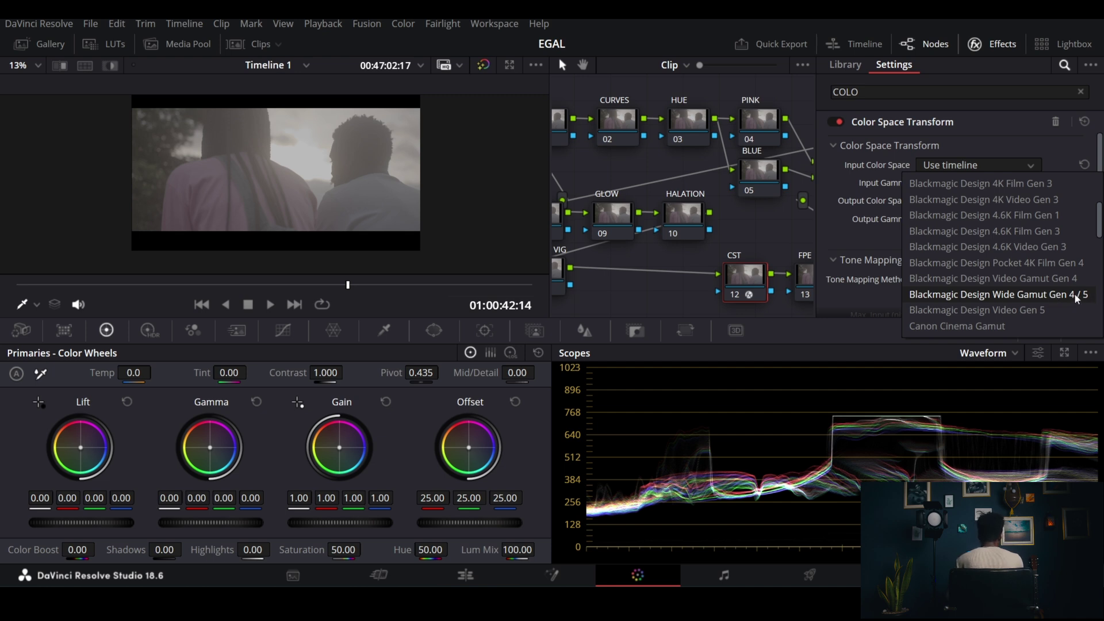
pyautogui.click(998, 297)
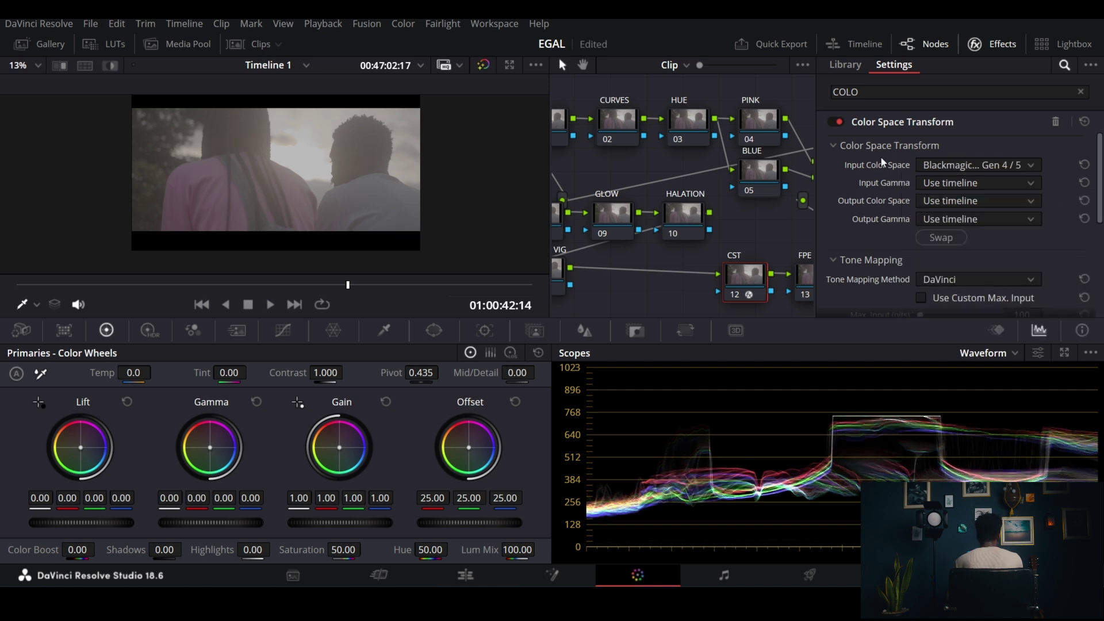
# Step: Set the transform's input gamma to Blackmagic Design Film Gen 5
pyautogui.click(961, 184)
pyautogui.scroll(-2, 978, 256)
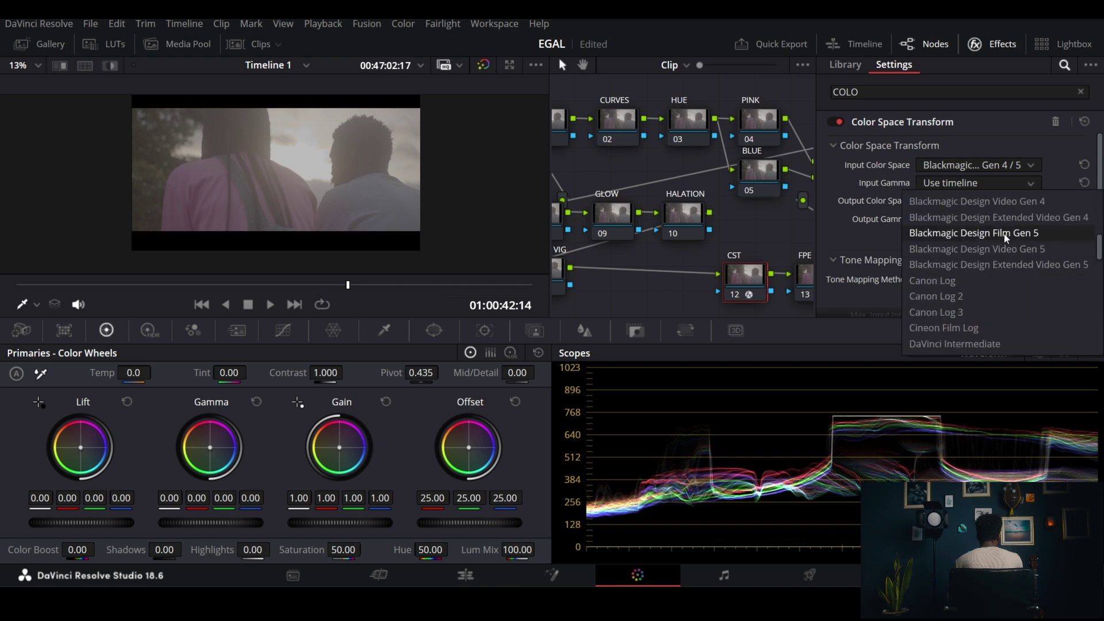
pyautogui.scroll(1, 1007, 236)
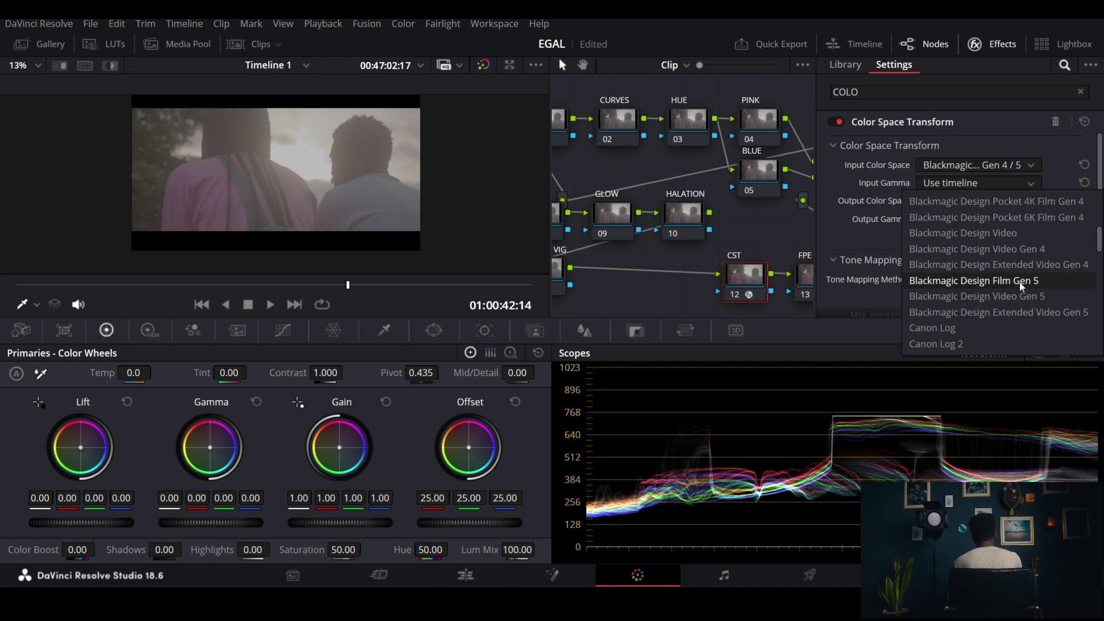
pyautogui.scroll(2, 1030, 267)
pyautogui.scroll(-2, 1044, 270)
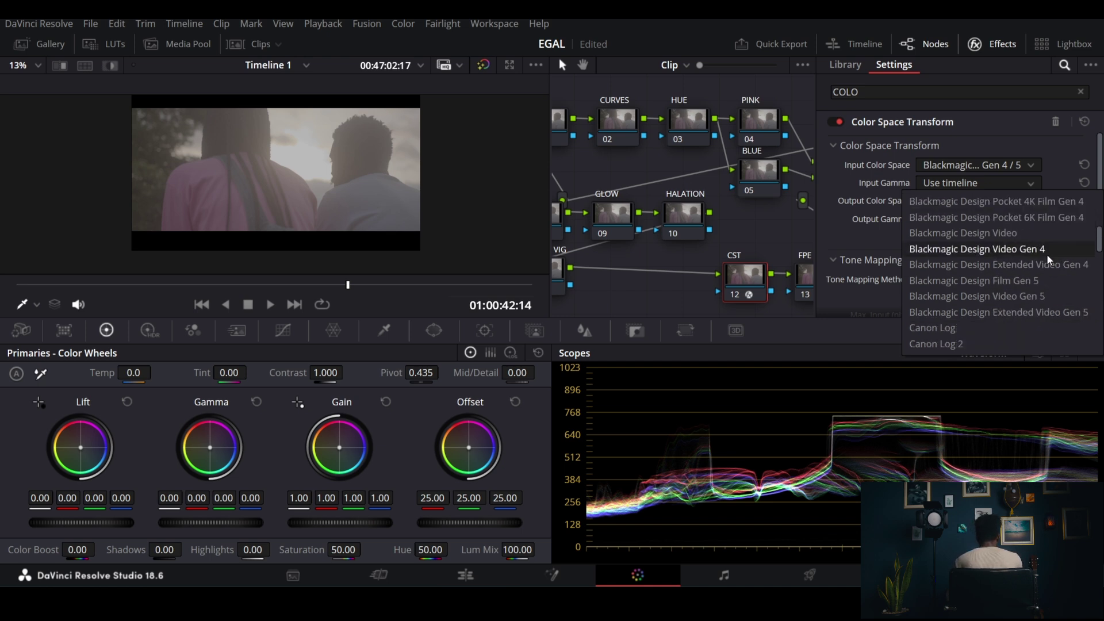
pyautogui.scroll(1, 1046, 254)
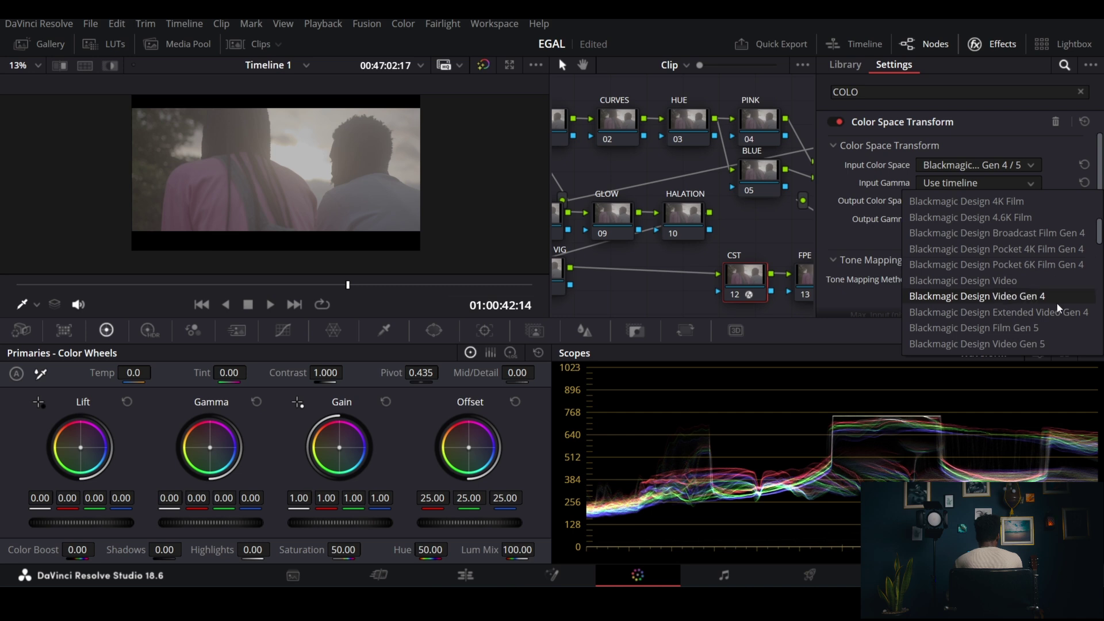
pyautogui.scroll(-1, 1054, 300)
pyautogui.click(1023, 282)
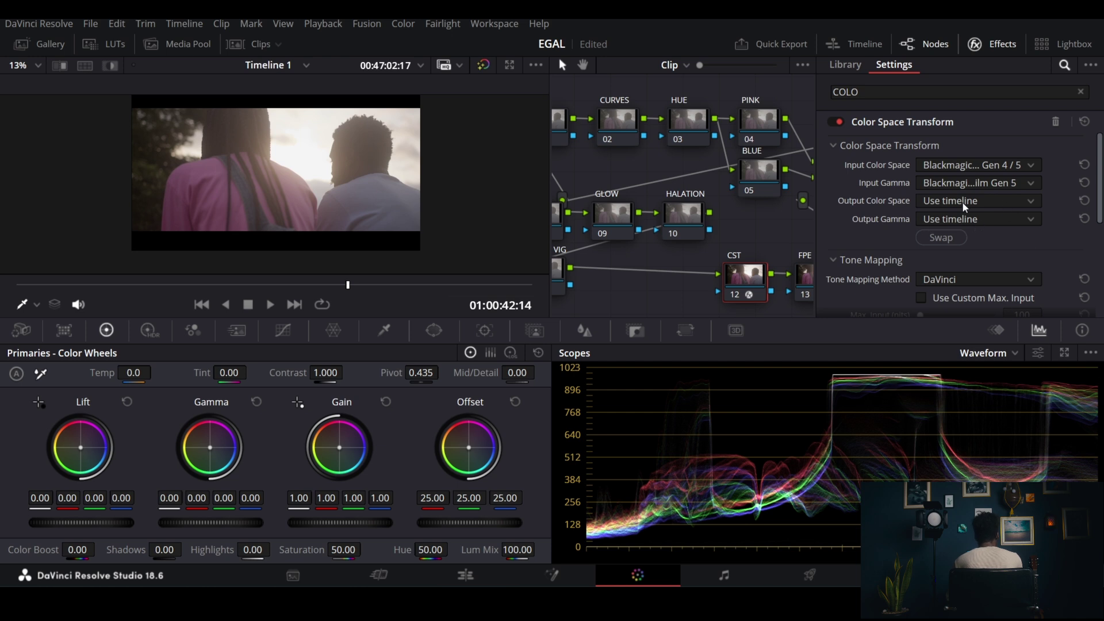
# Step: Set the transform's output gamma to Cineon Film Log and close the effects library
pyautogui.click(977, 220)
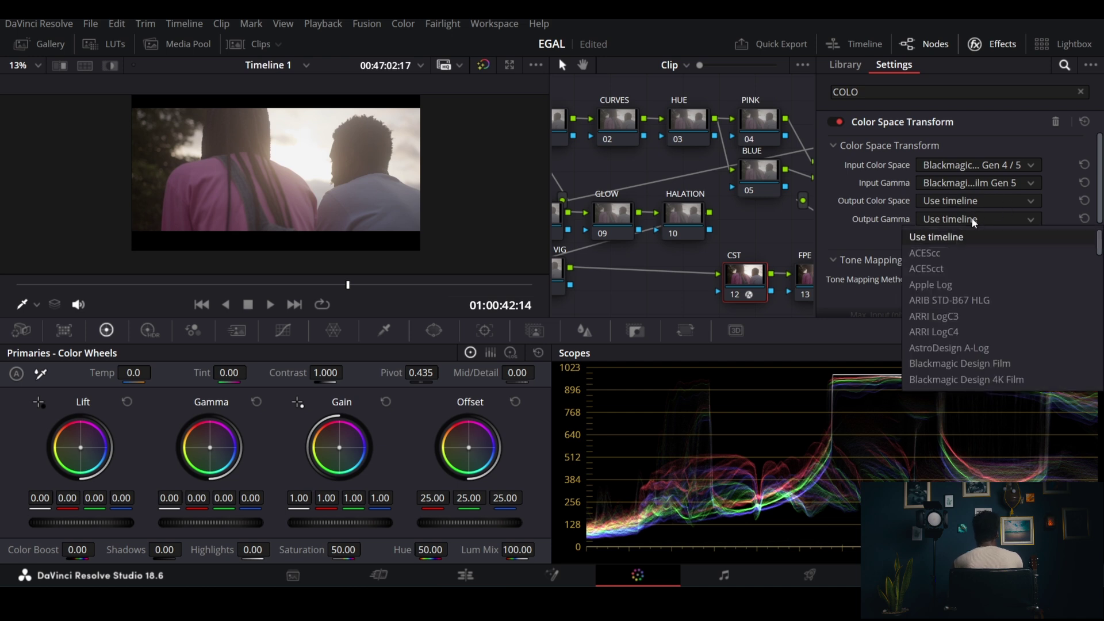
pyautogui.scroll(-5, 972, 226)
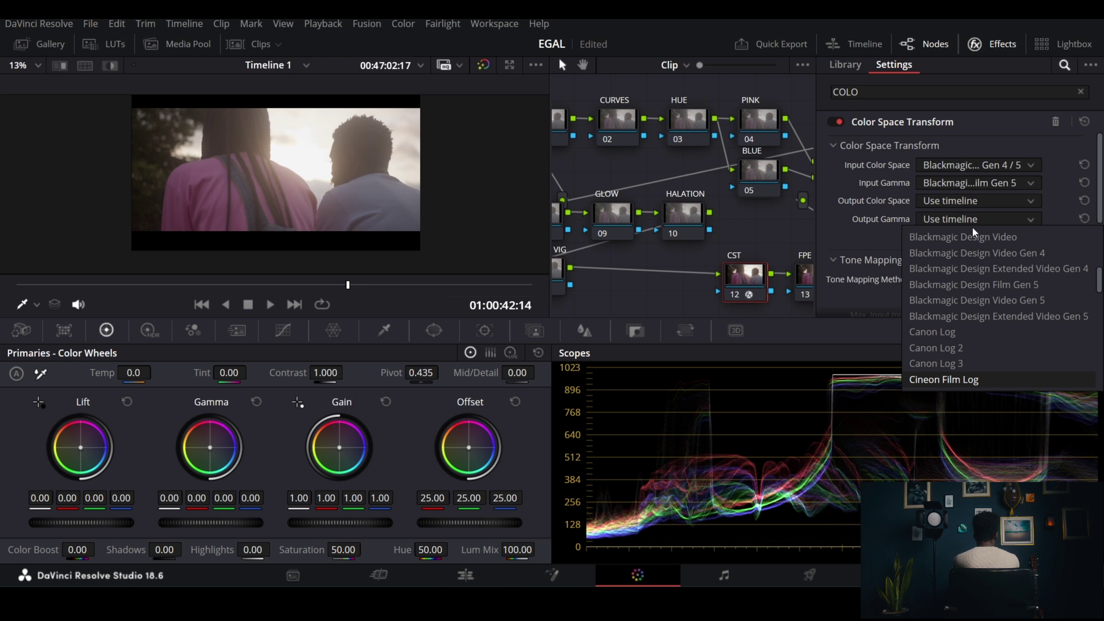
pyautogui.press('Return')
pyautogui.click(991, 38)
# Step: Apply the Film Looks LUT Rec709 Kodak 2383 D55 to the FPE node
pyautogui.click(865, 280)
pyautogui.rightClick(865, 279)
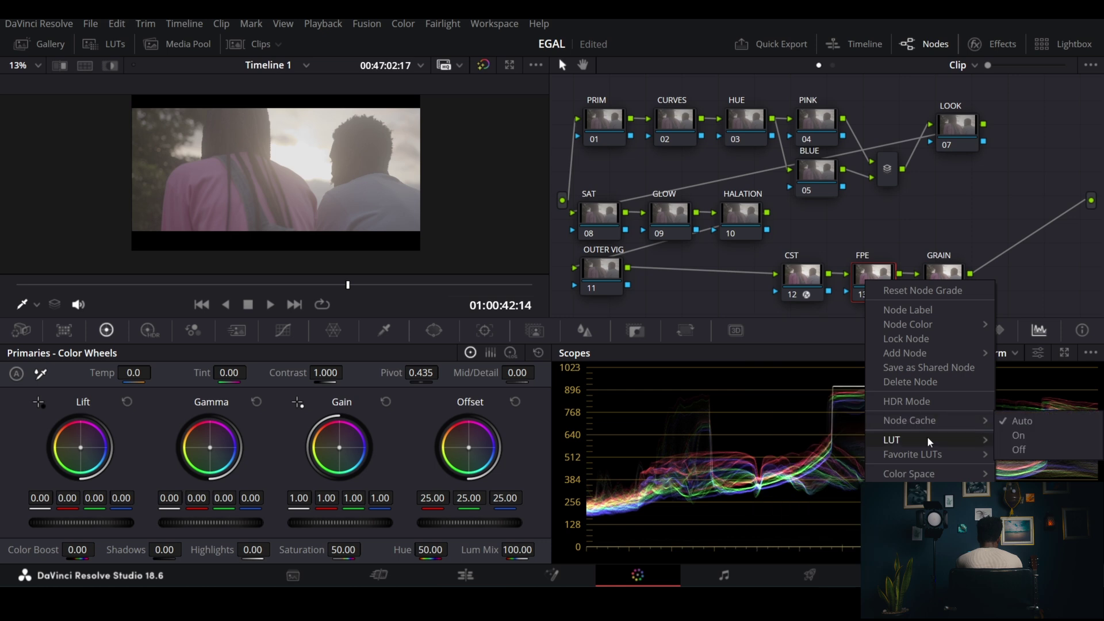
pyautogui.moveTo(928, 436)
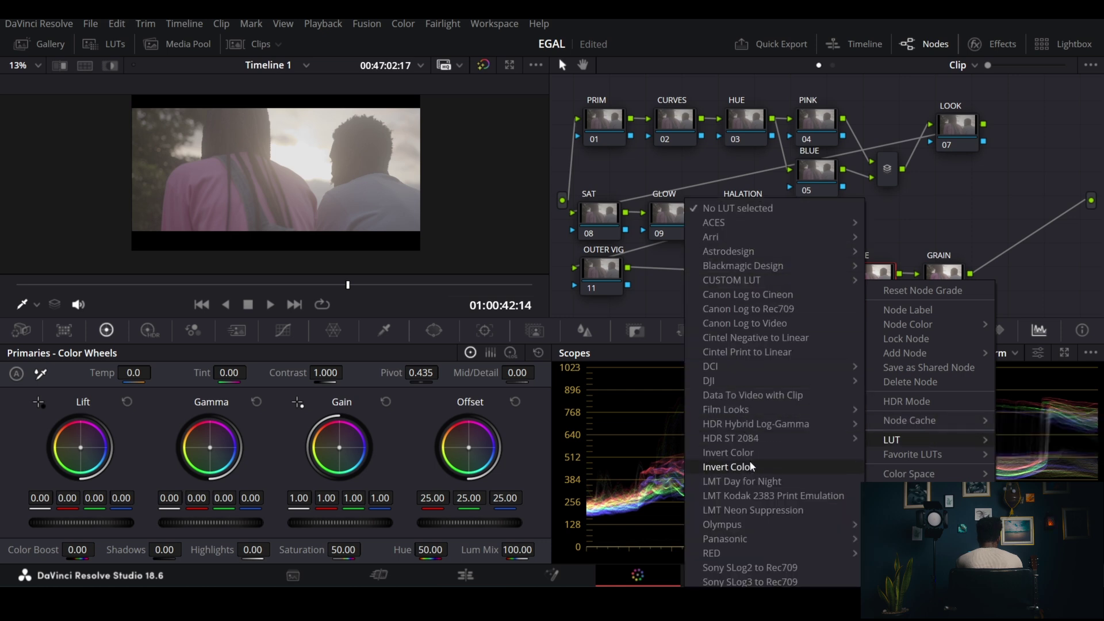
pyautogui.moveTo(755, 409)
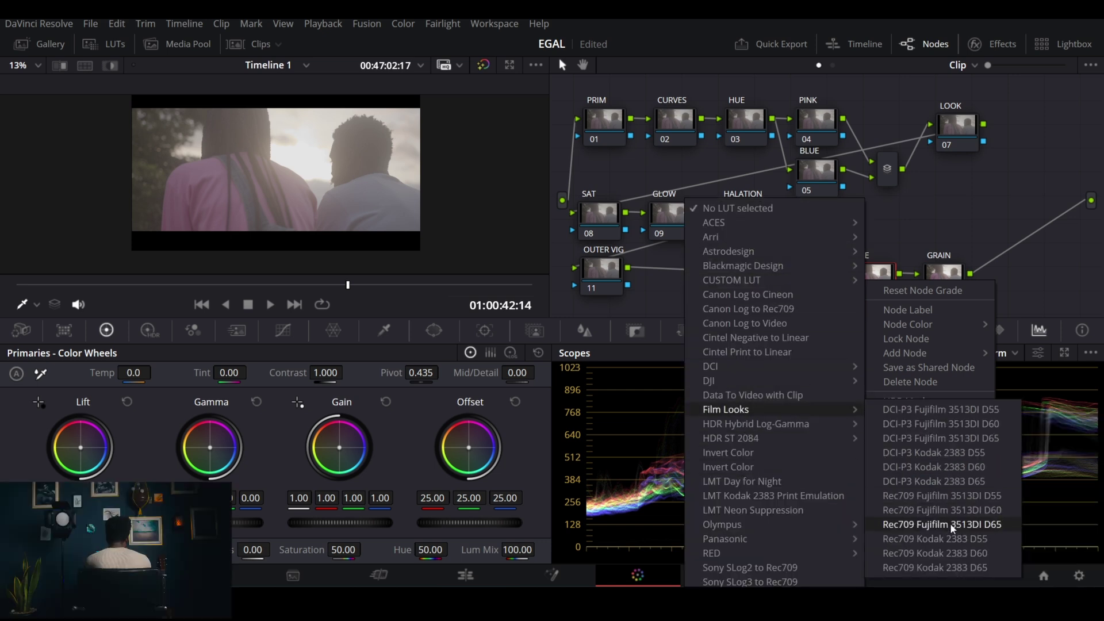
pyautogui.click(975, 540)
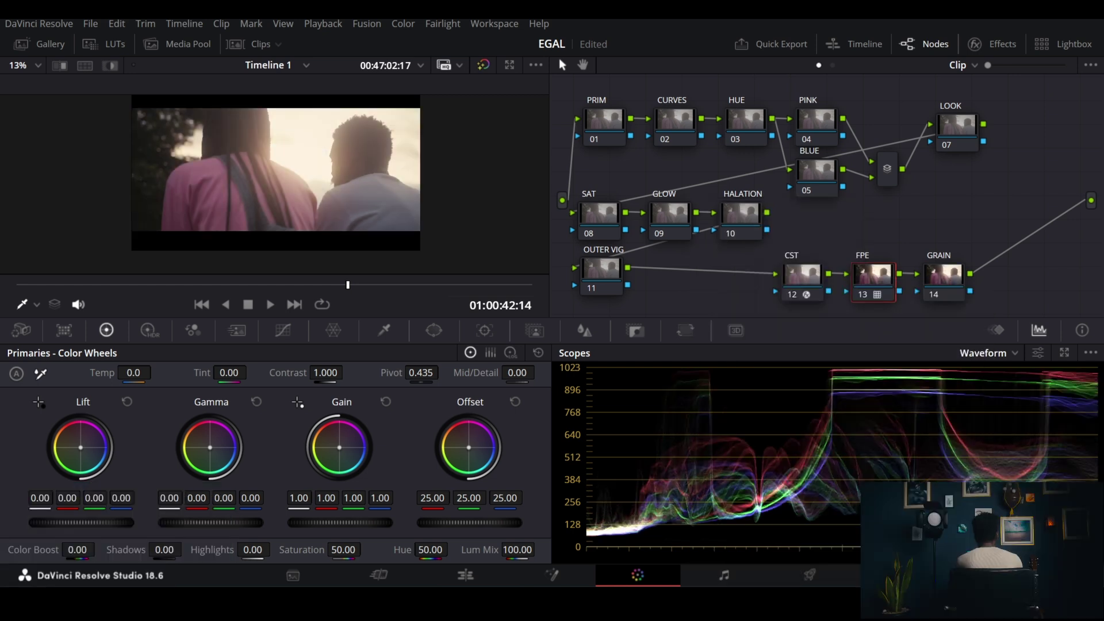
# Step: Find the Film Grain effect in the effects library and apply it to the GRAIN node
pyautogui.hotkey('ctrl', 'f')
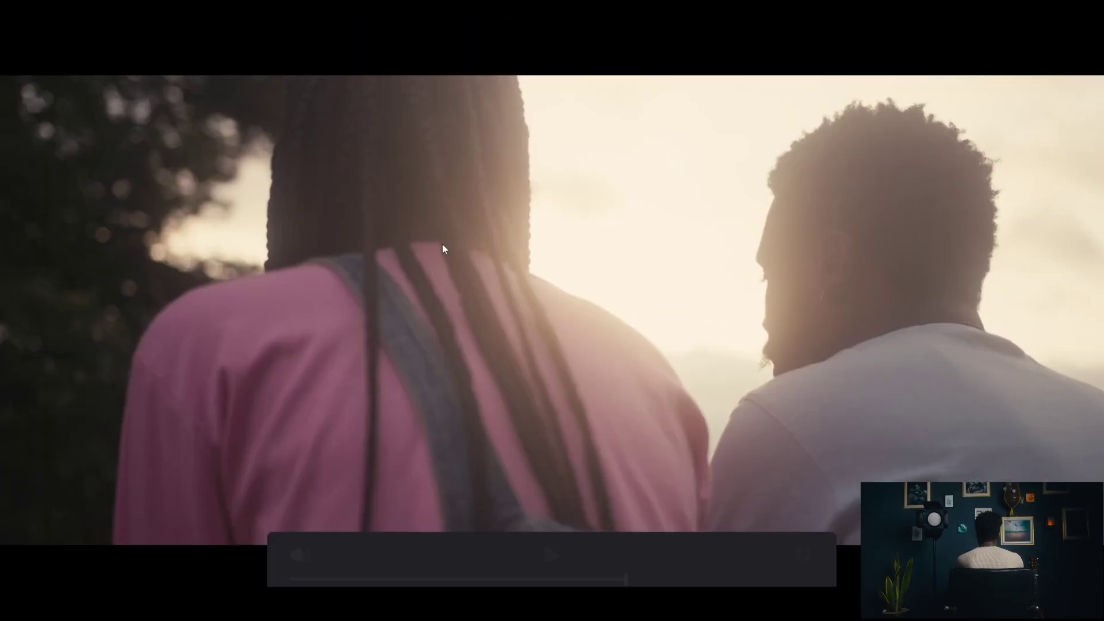
pyautogui.press('Escape')
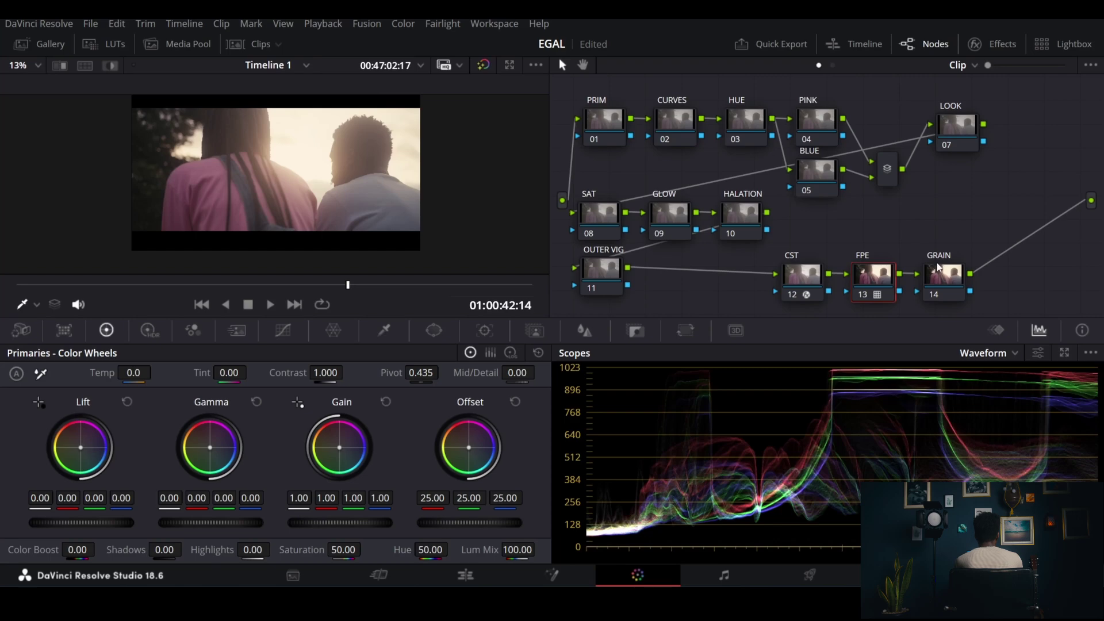
pyautogui.click(1004, 44)
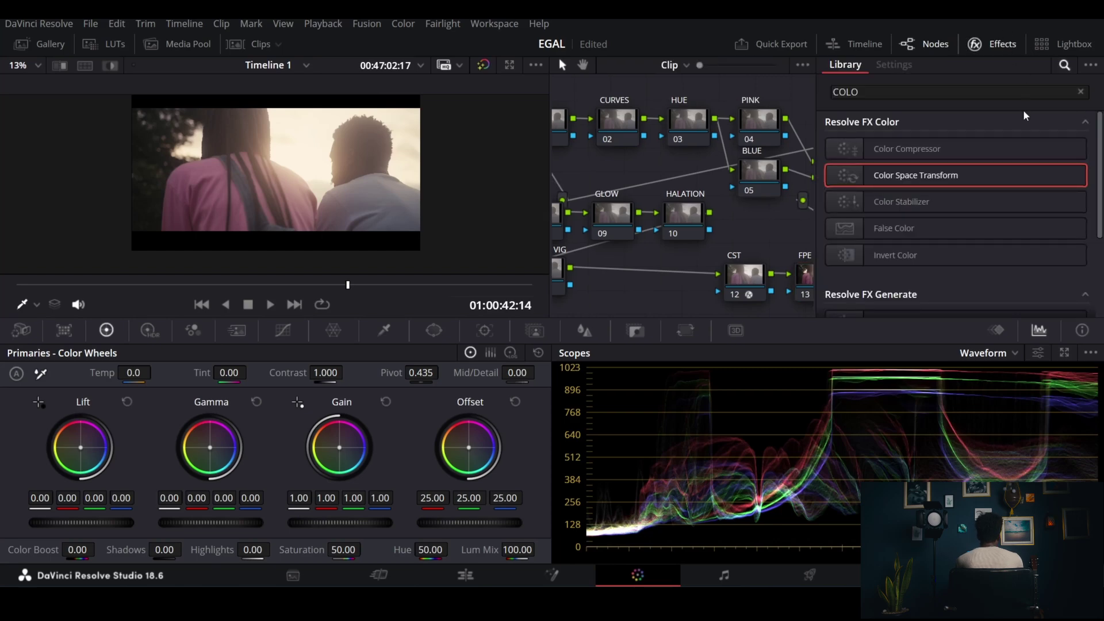
pyautogui.click(1063, 66)
pyautogui.write('GRAIN')
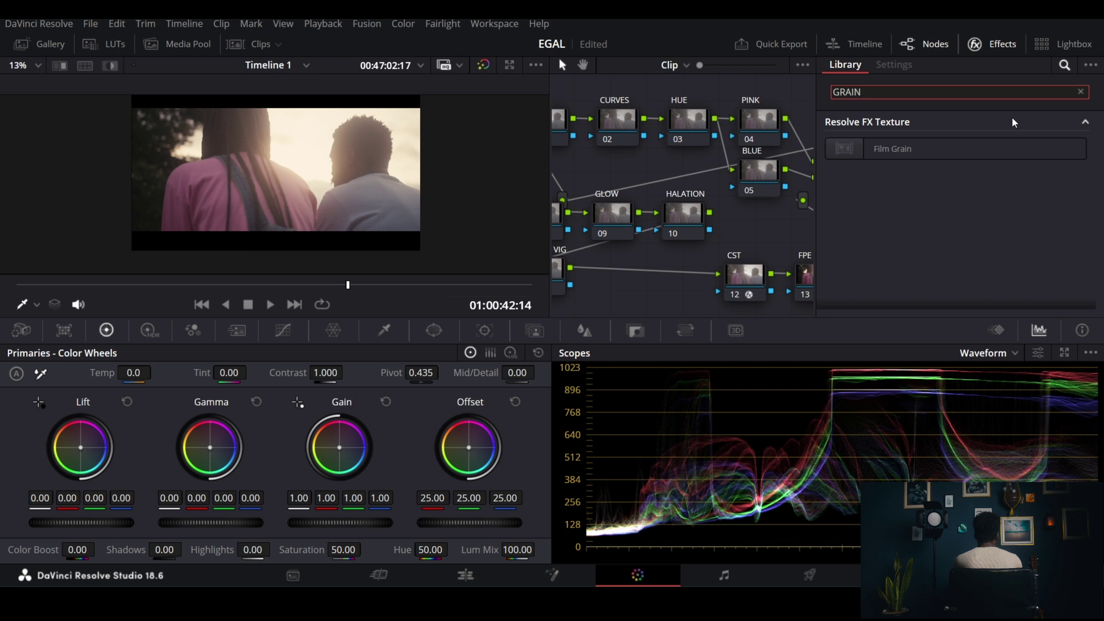
pyautogui.click(998, 46)
pyautogui.moveTo(1016, 265); pyautogui.dragTo(653, 259)
pyautogui.click(995, 46)
pyautogui.moveTo(903, 148); pyautogui.dragTo(739, 259)
# Step: Set the Film Grain preset to 35mm and move the CST, FPE and GRAIN nodes back away from OUTER VIG
pyautogui.click(978, 143)
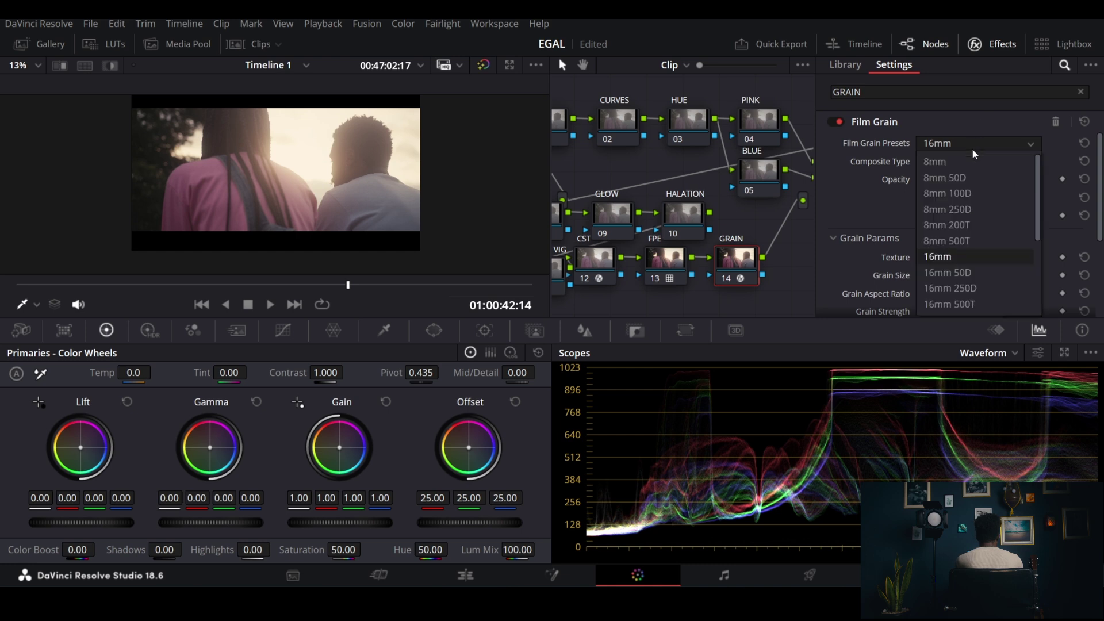
pyautogui.click(965, 224)
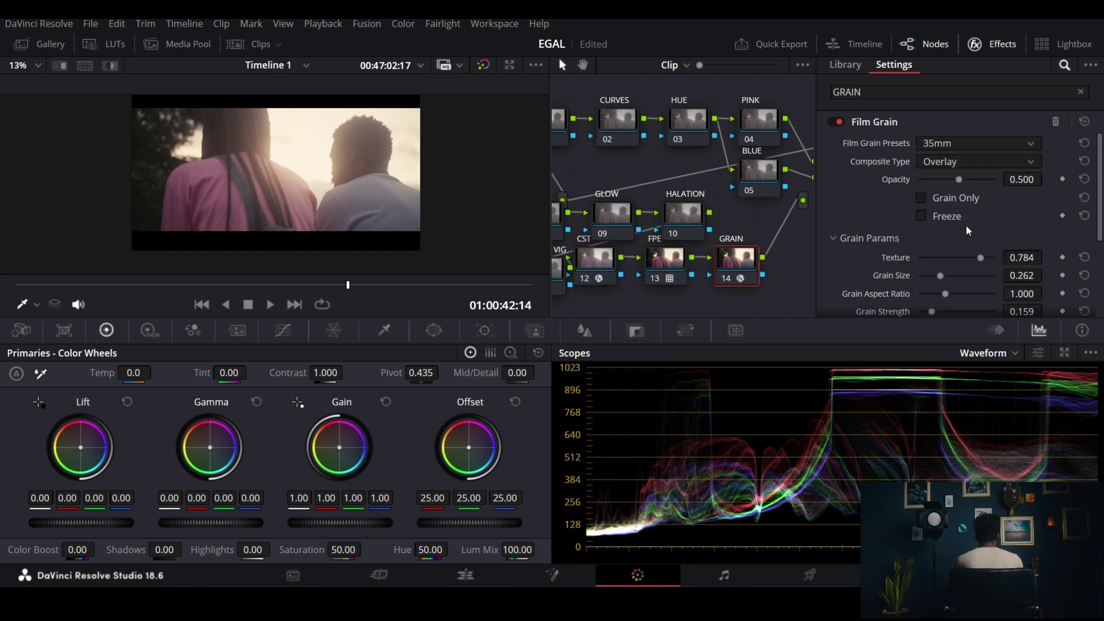
pyautogui.click(995, 44)
pyautogui.moveTo(653, 269); pyautogui.dragTo(796, 281)
pyautogui.click(852, 236)
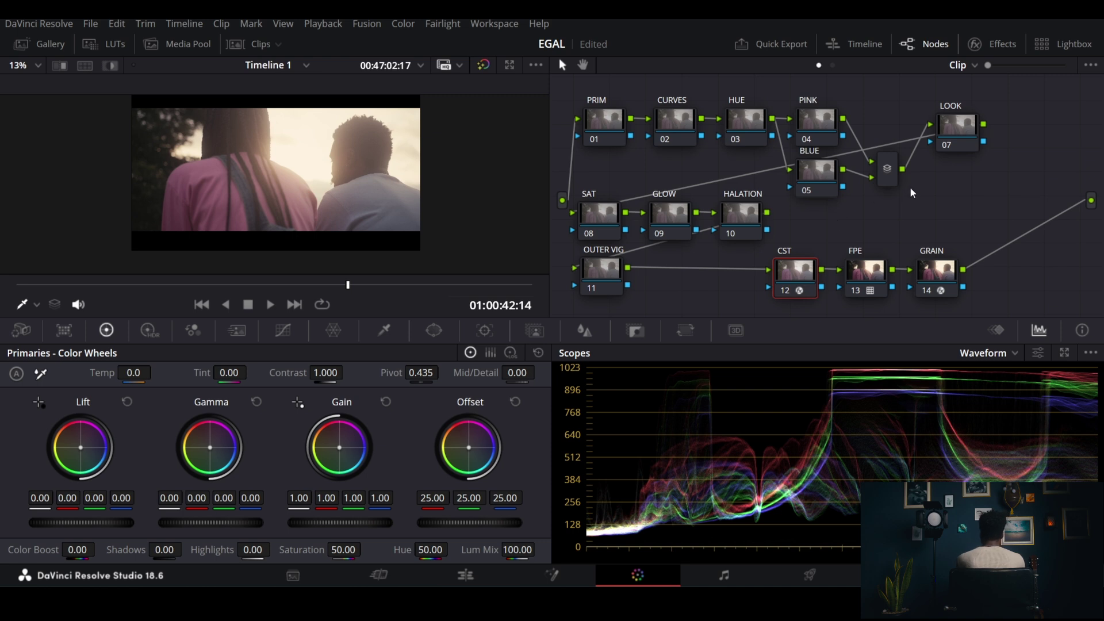
# Step: On the SAT node, raise red in Red Output, green in Green Output and blue in Blue Output to 2.00 with the RGB Mixer
pyautogui.hscroll(-3, 805, 186)
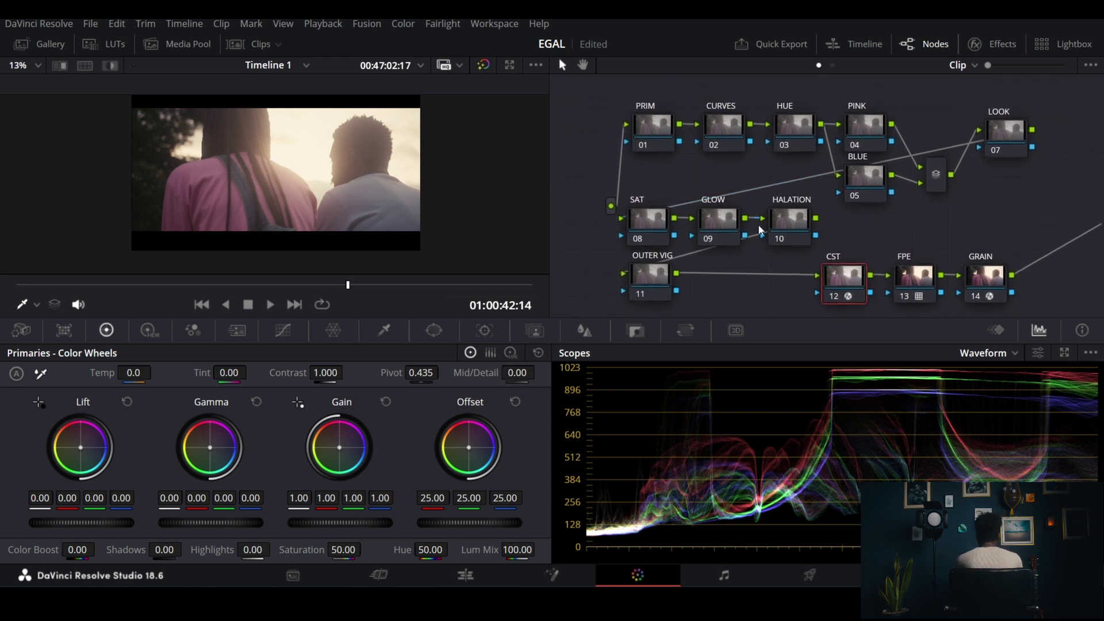
pyautogui.click(649, 223)
pyautogui.click(186, 333)
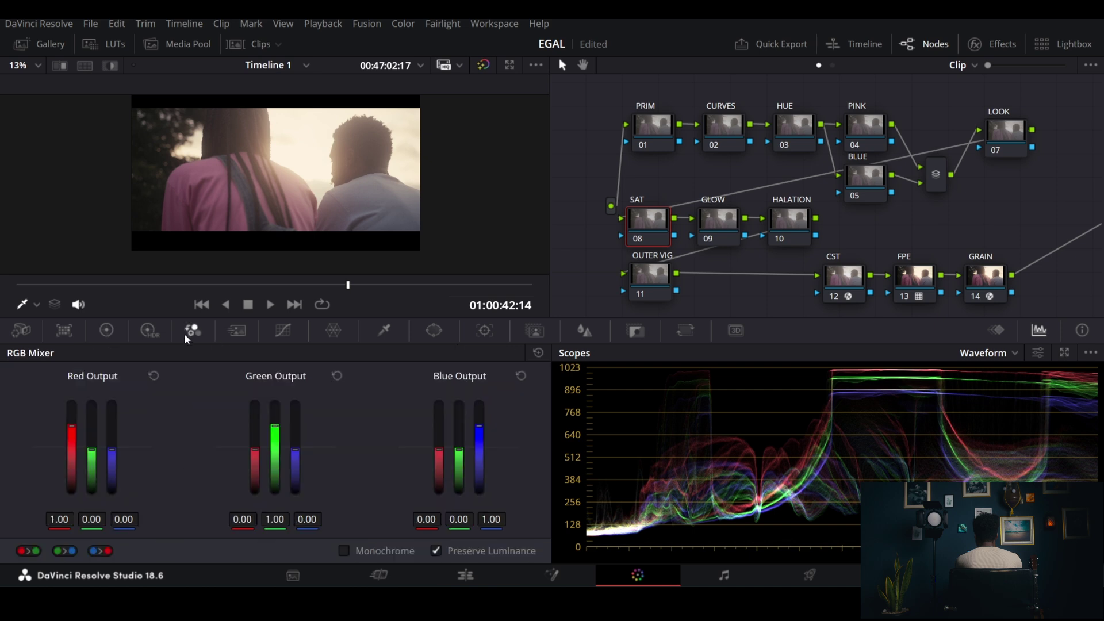
pyautogui.moveTo(81, 425); pyautogui.dragTo(81, 402)
pyautogui.moveTo(262, 426); pyautogui.dragTo(271, 403)
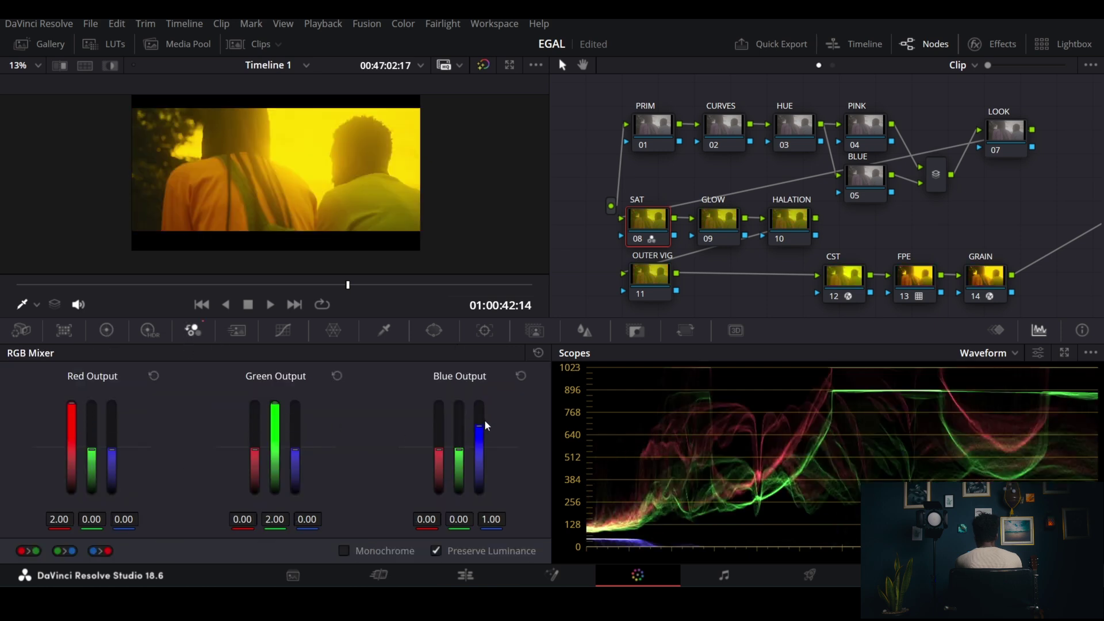
pyautogui.moveTo(483, 426); pyautogui.dragTo(486, 405)
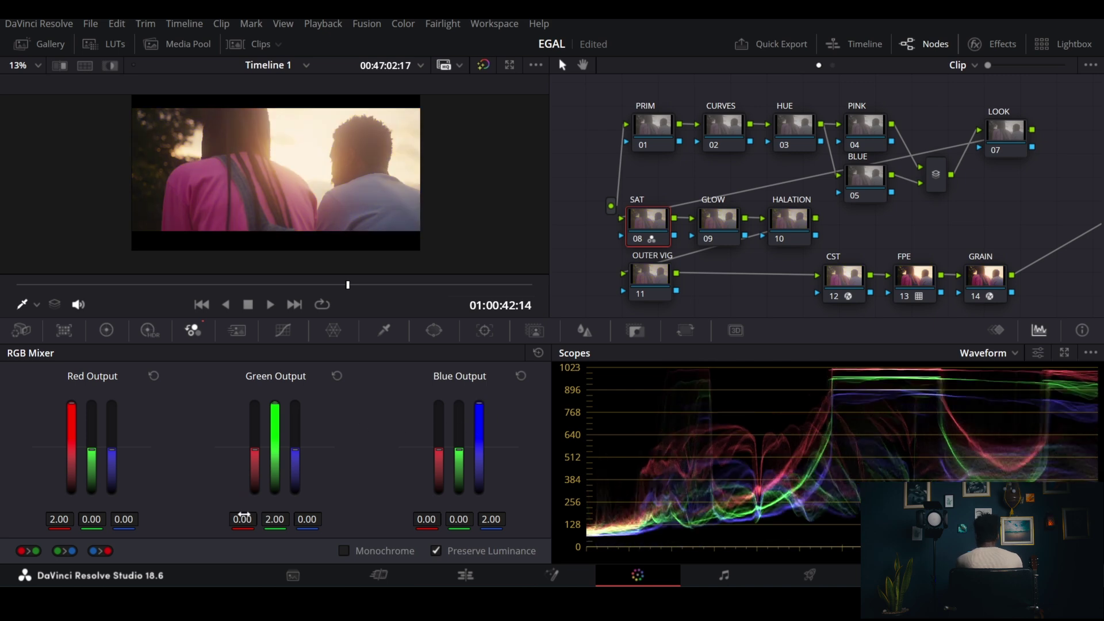
# Step: Set the SAT node's key output gain to 0.2
pyautogui.click(636, 331)
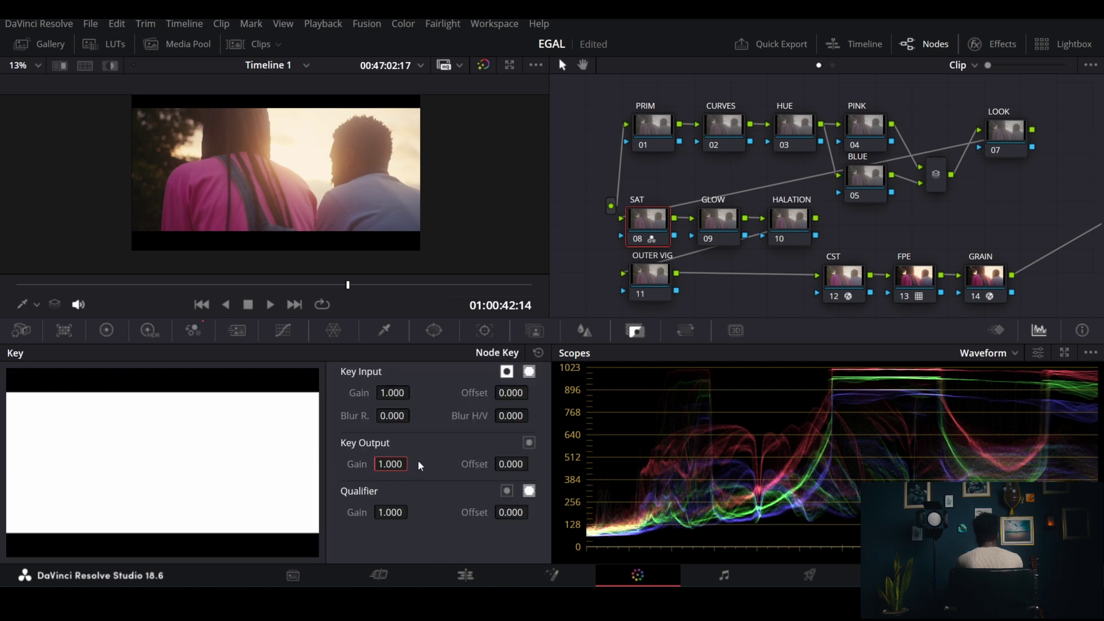
pyautogui.doubleClick(400, 464)
pyautogui.write('0.2')
pyautogui.press('Return')
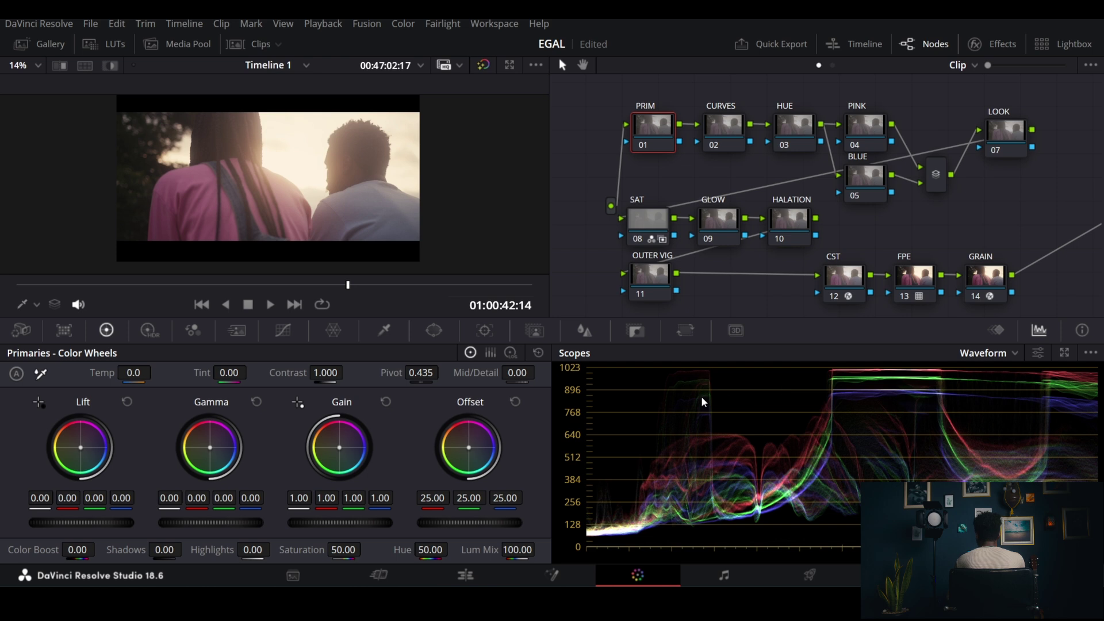
# Step: Set the PRIM node's HDR wheels to color space Blackmagic Design Wide Gamut Gen 4 / 5 and gamma Blackmagic Design Film Gen 5
pyautogui.click(153, 336)
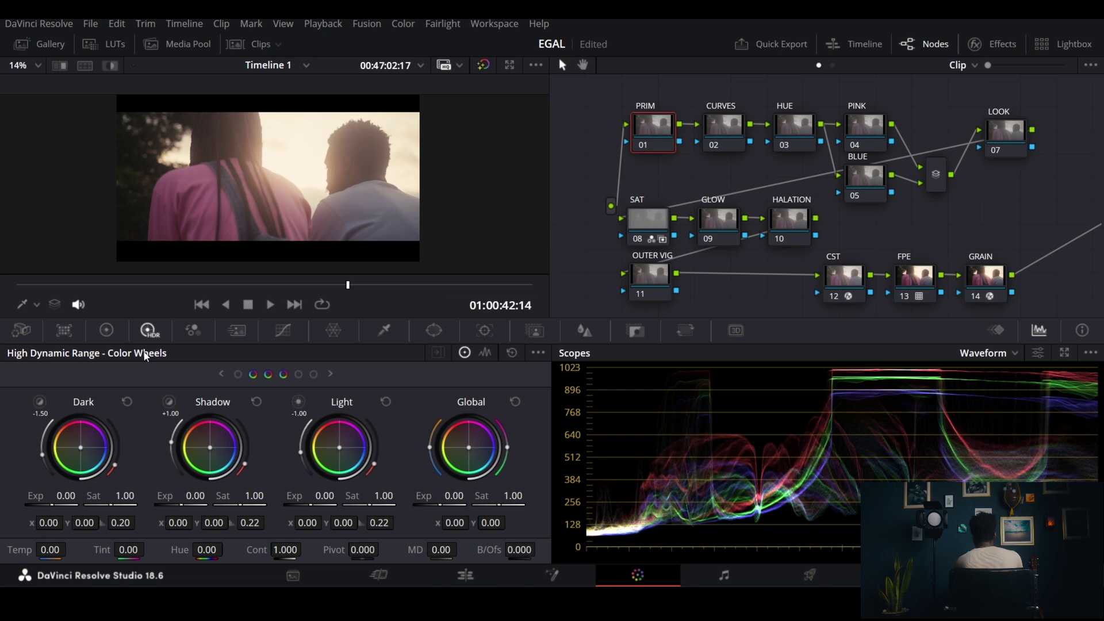
pyautogui.click(538, 353)
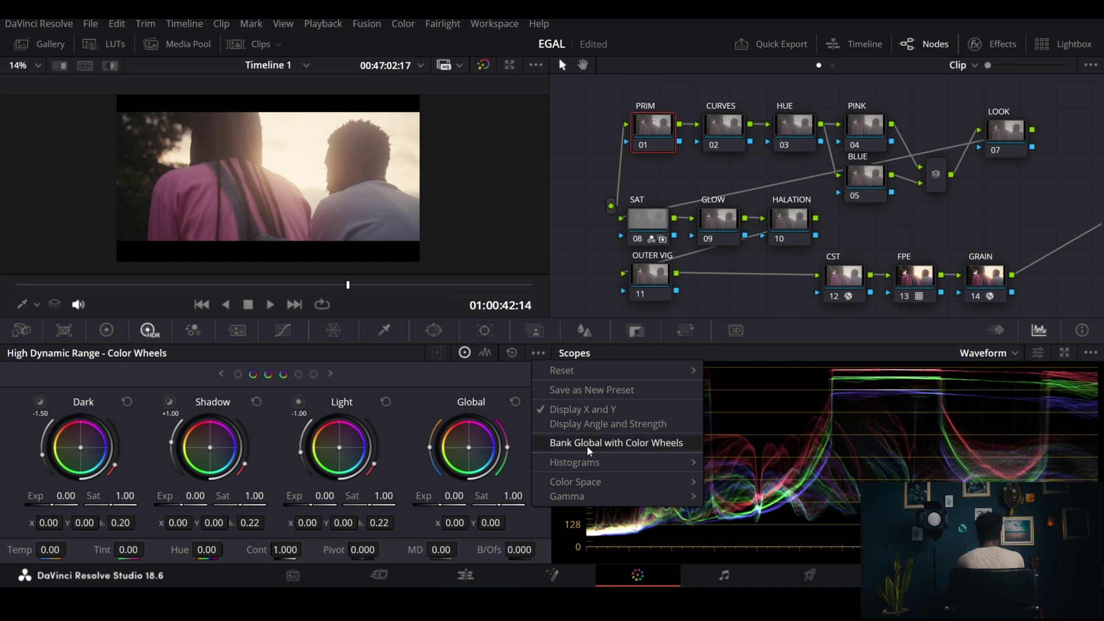
pyautogui.moveTo(623, 486)
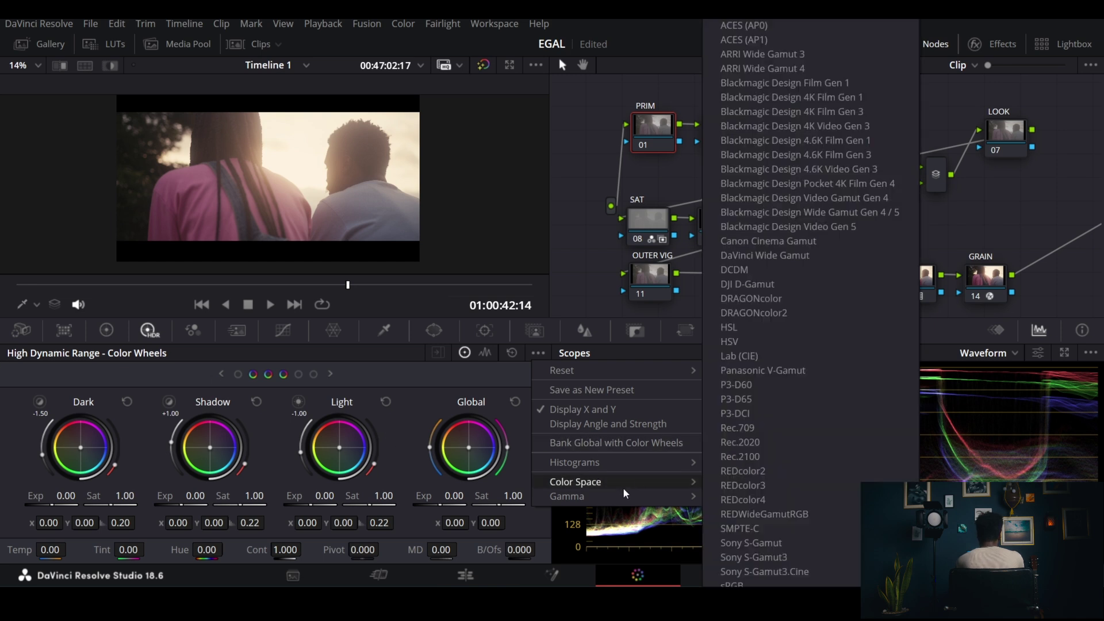
pyautogui.click(869, 215)
pyautogui.click(537, 352)
pyautogui.moveTo(600, 484)
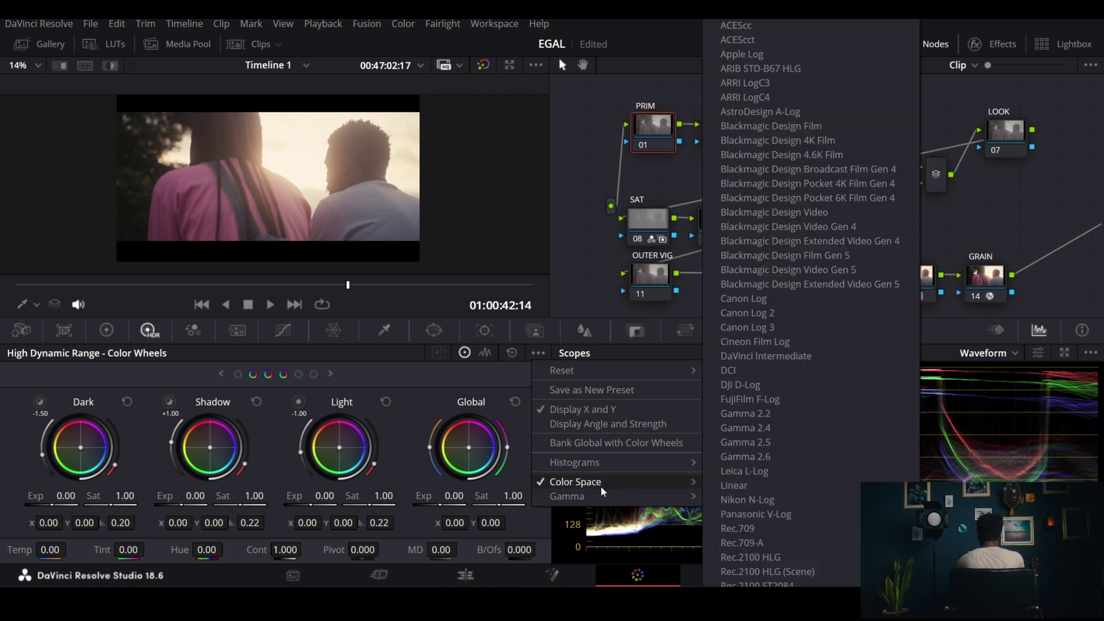
pyautogui.click(839, 254)
# Step: Check the HDR wheels' color space and gamma options on the PRIM node
pyautogui.click(844, 277)
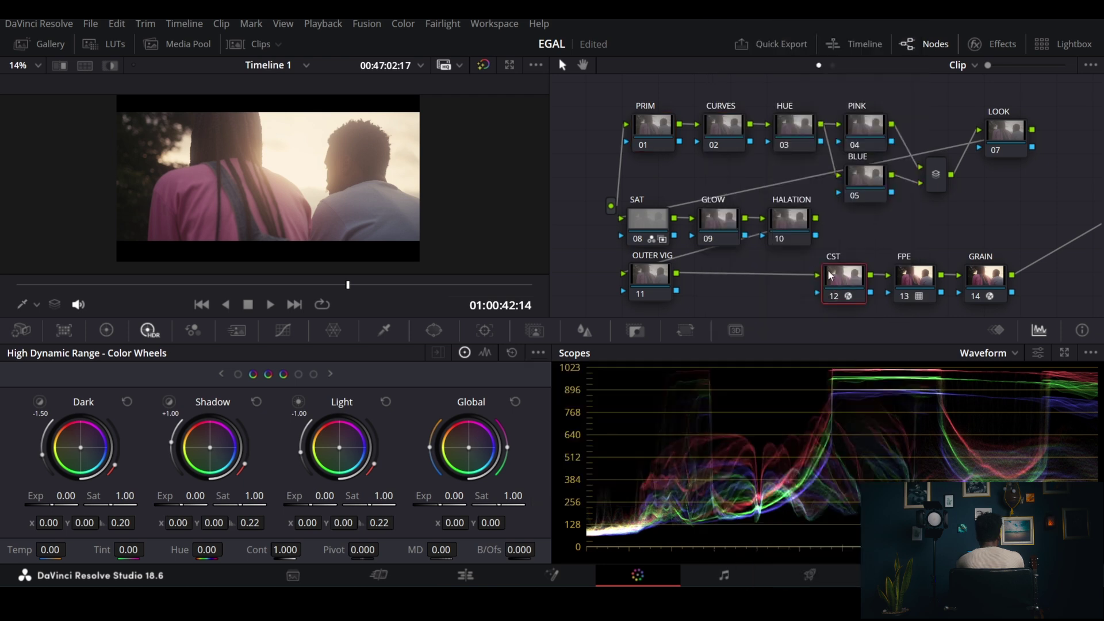
pyautogui.click(667, 142)
pyautogui.click(538, 352)
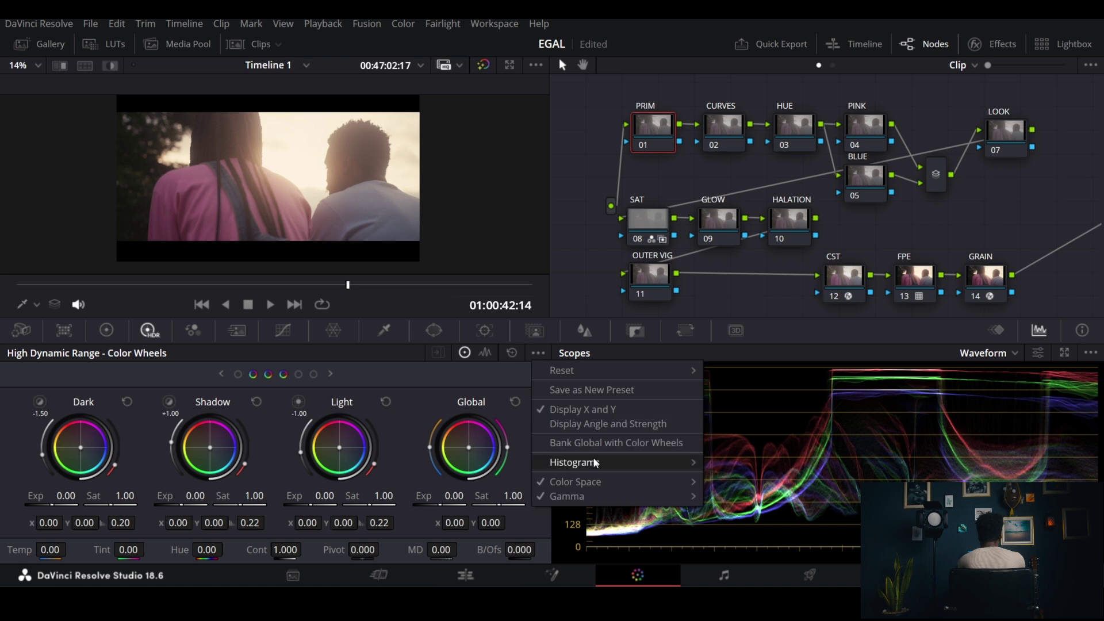
pyautogui.moveTo(614, 480)
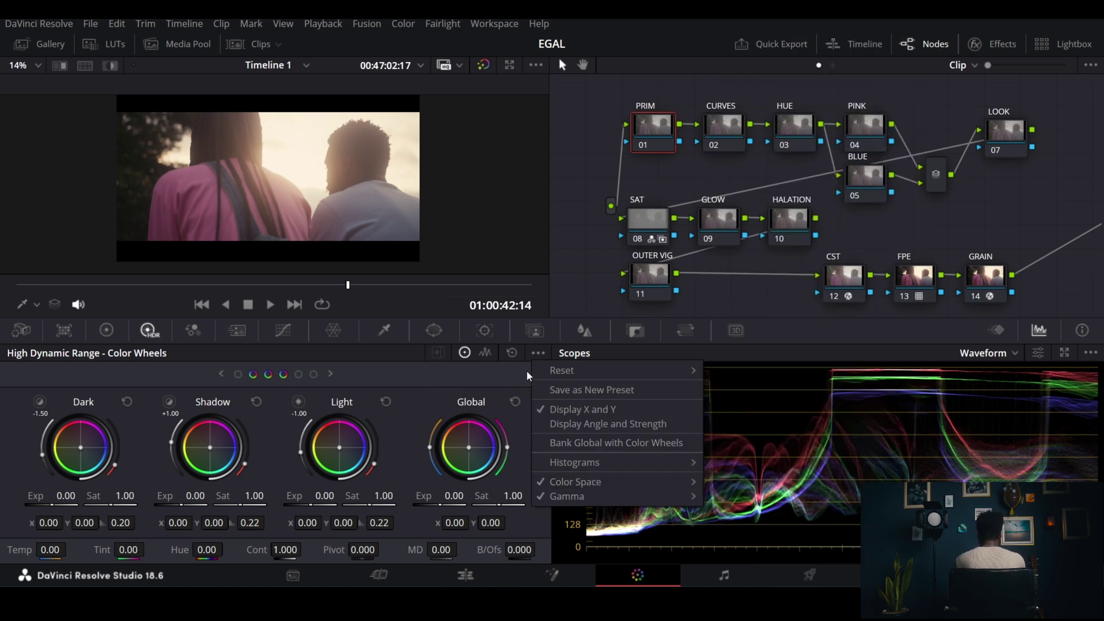
pyautogui.click(537, 351)
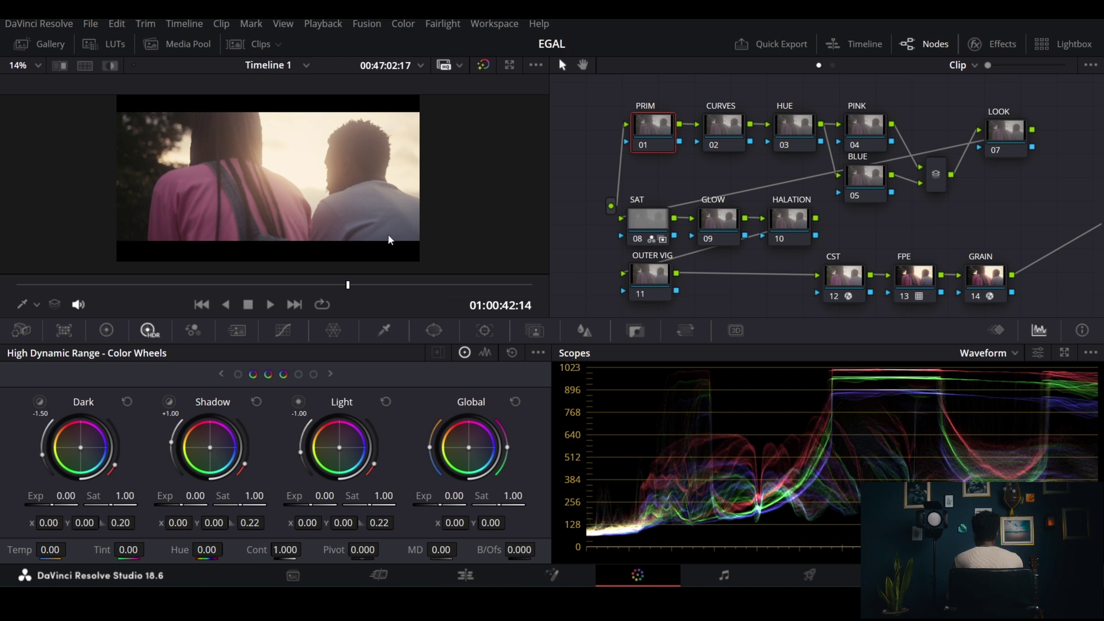
# Step: Preview which image areas the HDR Light, Shadow, Dark and Highlight zones affect
pyautogui.scroll(3, 283, 204)
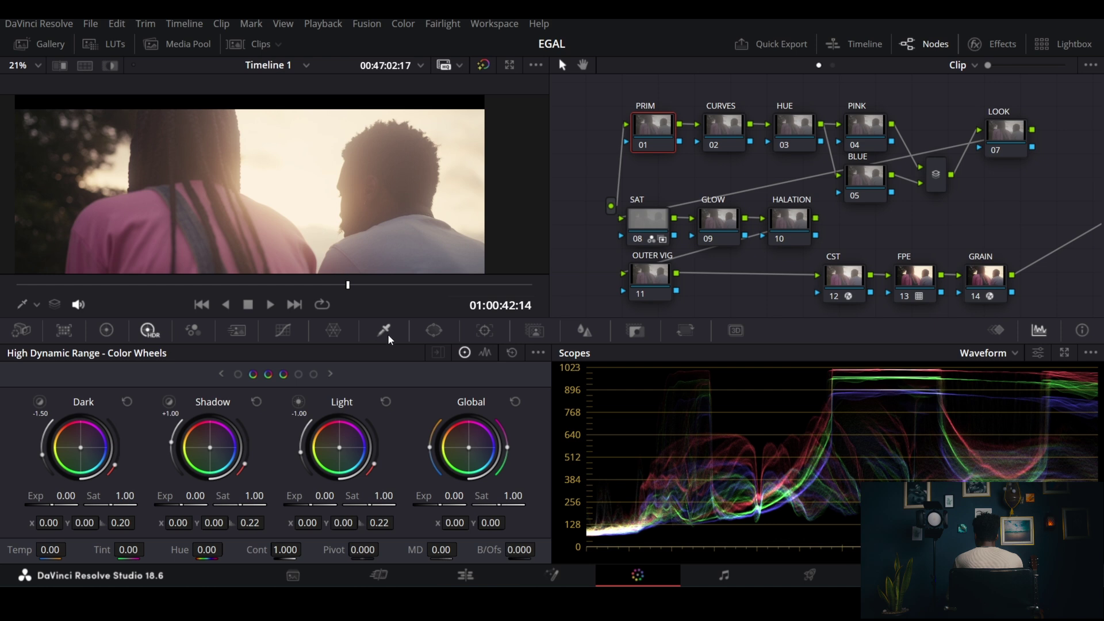
pyautogui.click(299, 402)
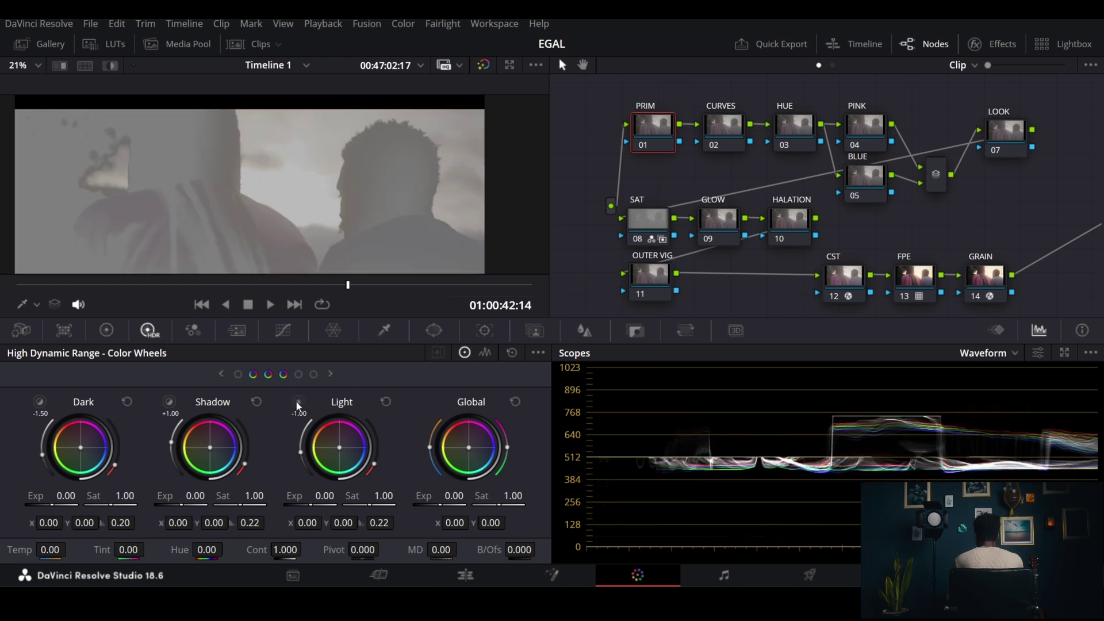
pyautogui.click(298, 402)
pyautogui.click(166, 402)
pyautogui.click(165, 401)
pyautogui.scroll(-1, 284, 234)
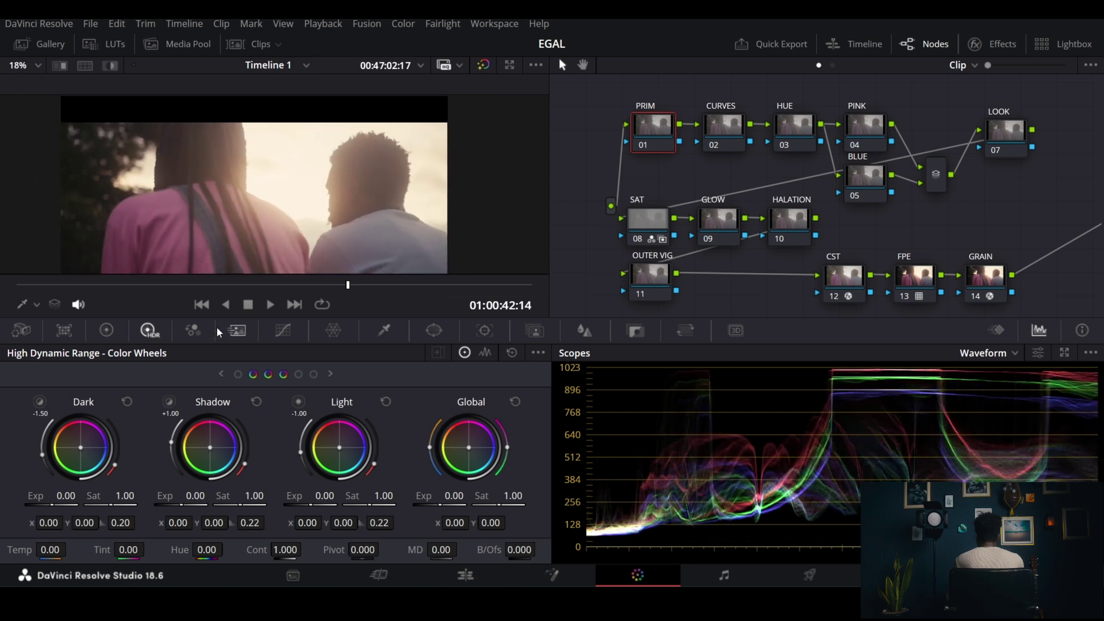
pyautogui.click(168, 401)
pyautogui.click(169, 401)
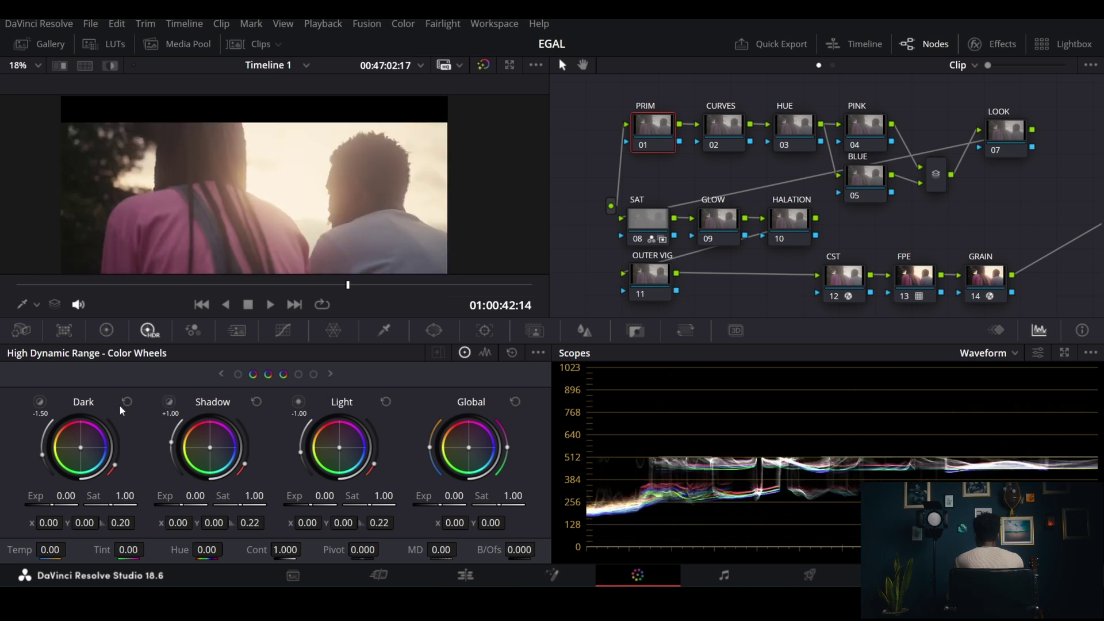
pyautogui.click(40, 401)
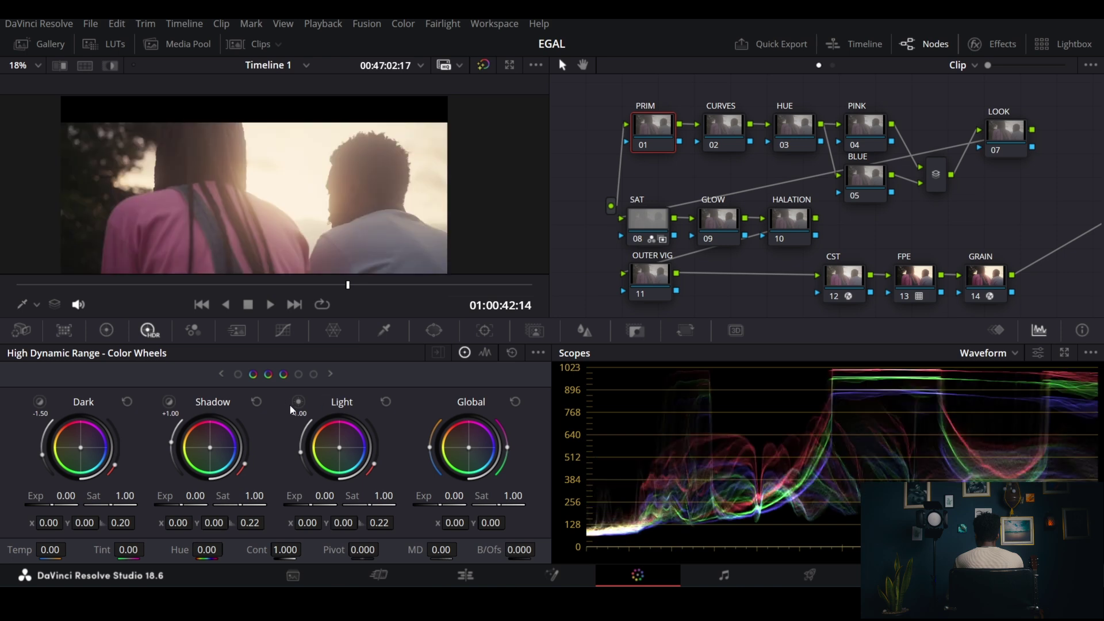
pyautogui.click(299, 403)
pyautogui.click(298, 374)
pyautogui.click(298, 401)
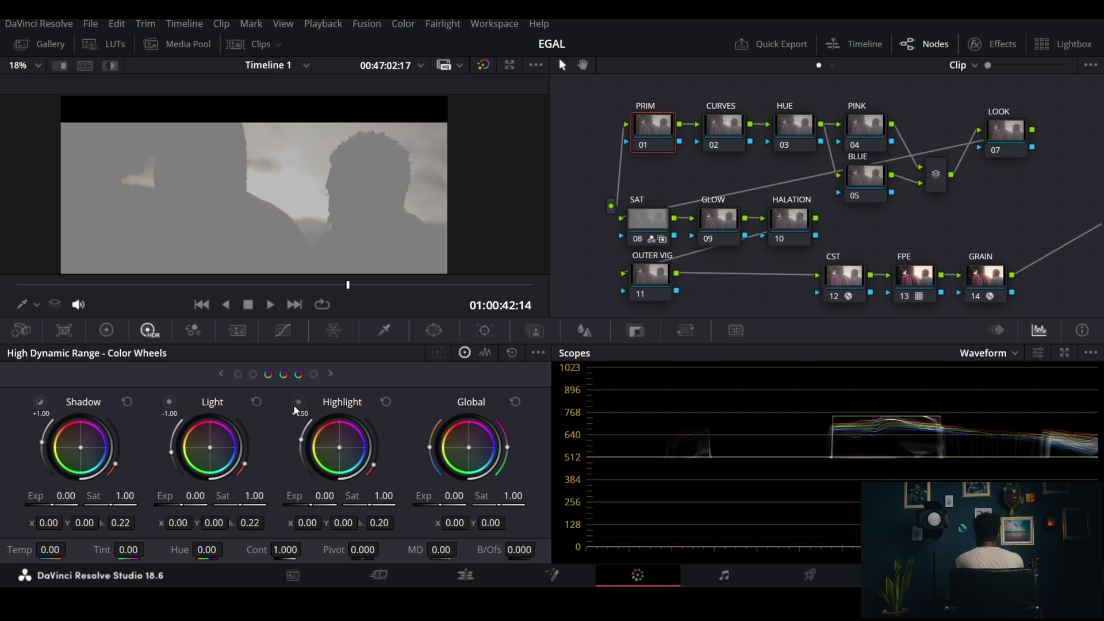
pyautogui.moveTo(327, 475)
pyautogui.mouseDown()
pyautogui.moveTo(351, 475)
pyautogui.moveTo(339, 483)
pyautogui.mouseUp()
pyautogui.scroll(-1, 358, 183)
pyautogui.click(385, 402)
# Step: Lower the exposure of the PRIM node's HDR Light zone to -2.72
pyautogui.click(169, 402)
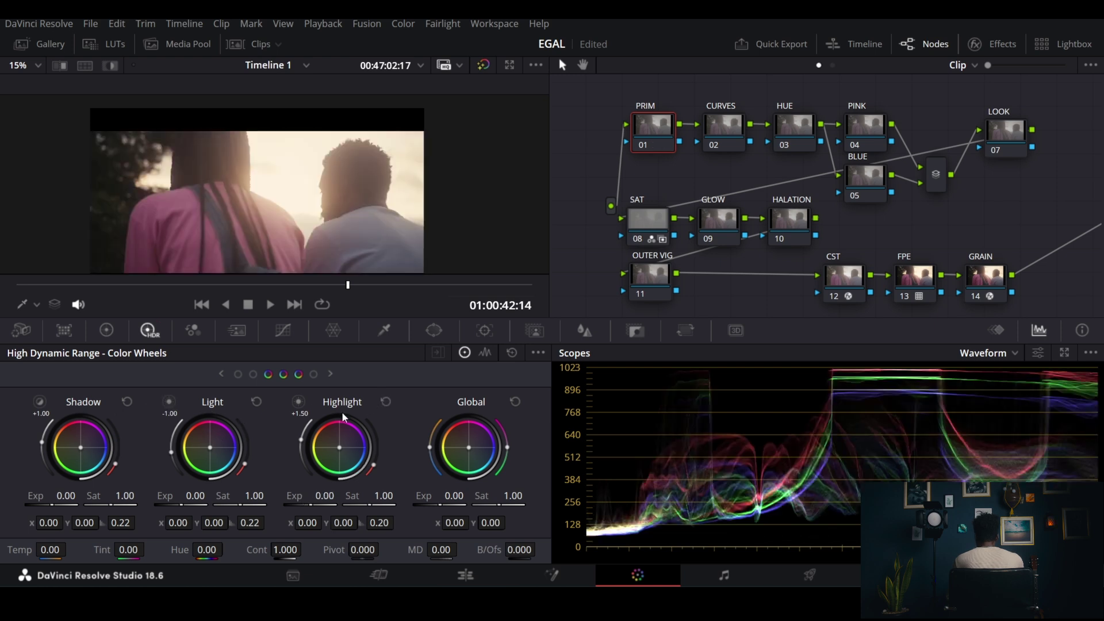
pyautogui.moveTo(181, 505); pyautogui.dragTo(200, 496)
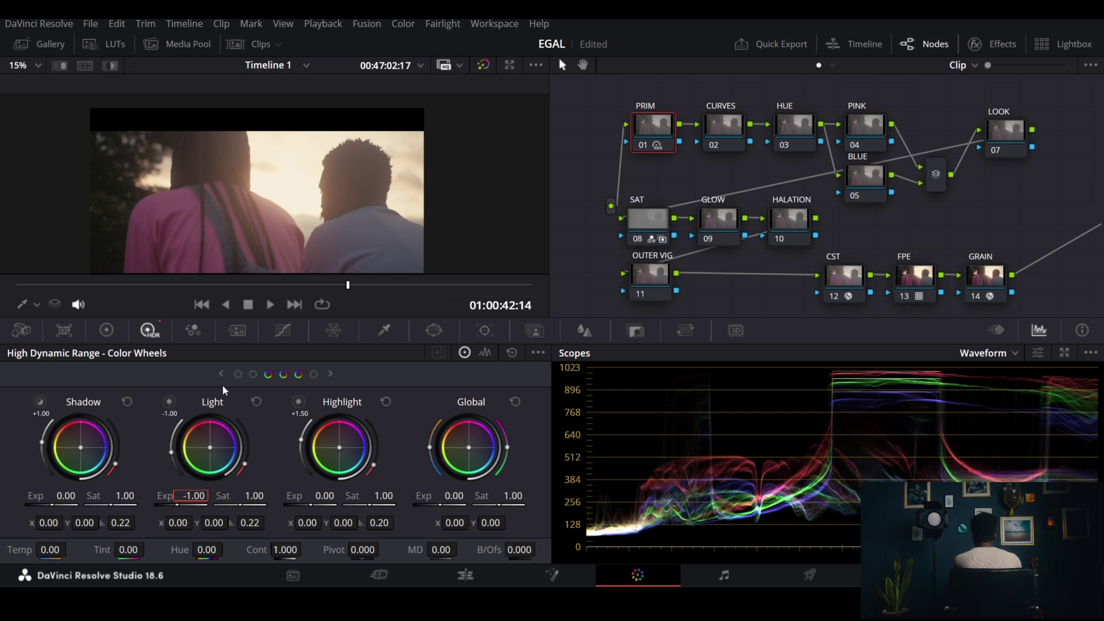
pyautogui.scroll(2, 271, 219)
pyautogui.scroll(3, 259, 204)
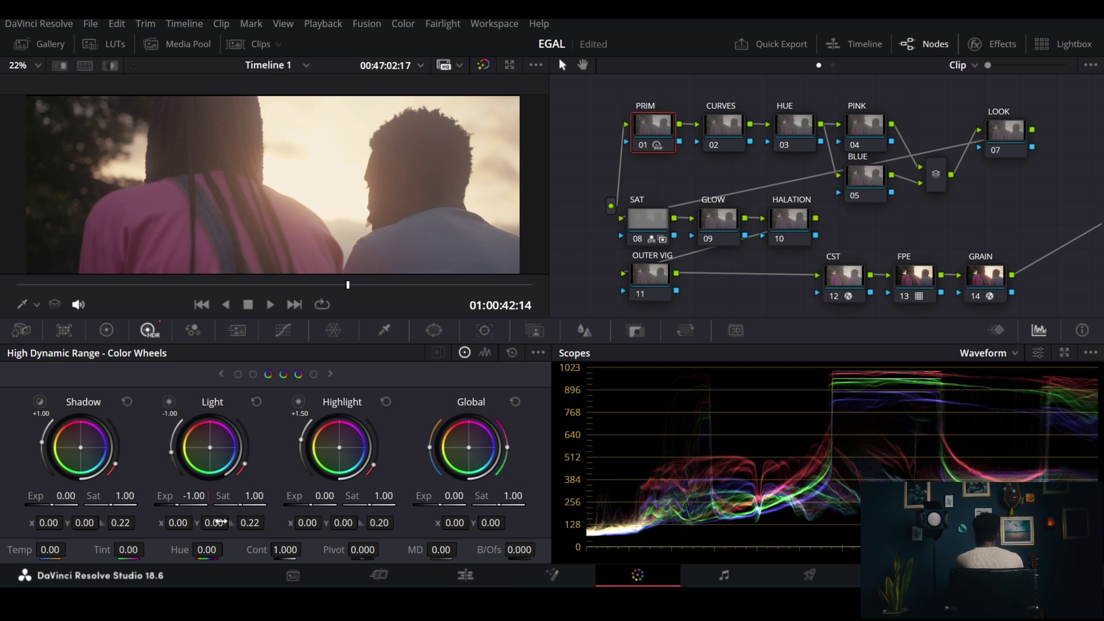
pyautogui.doubleClick(193, 496)
pyautogui.write('-2')
pyautogui.press('Return')
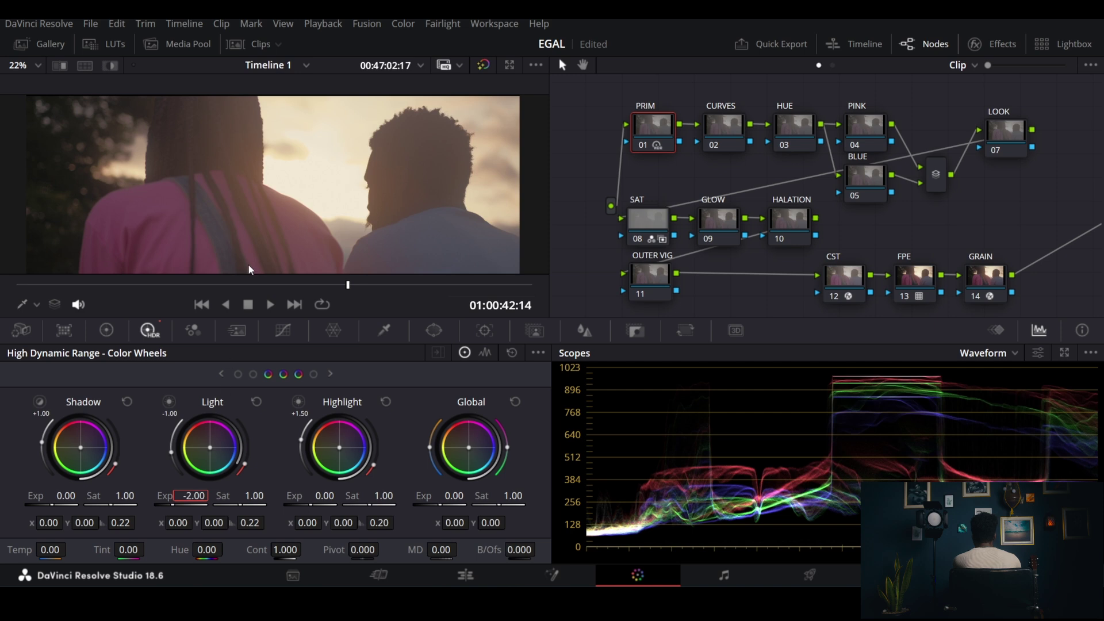
pyautogui.scroll(-3, 389, 237)
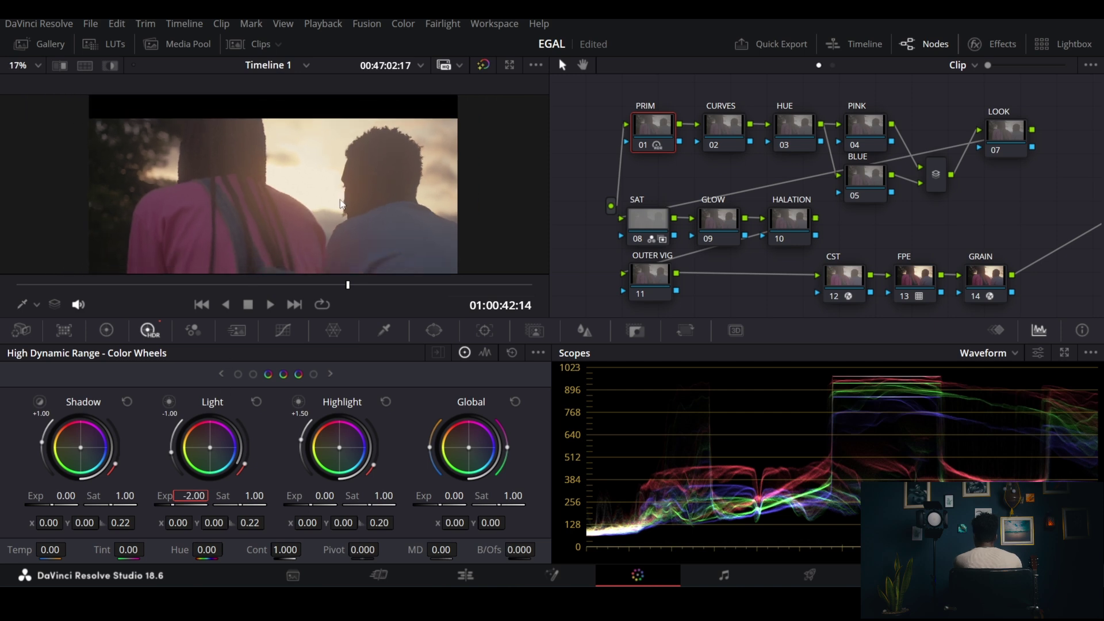
pyautogui.scroll(1, 339, 199)
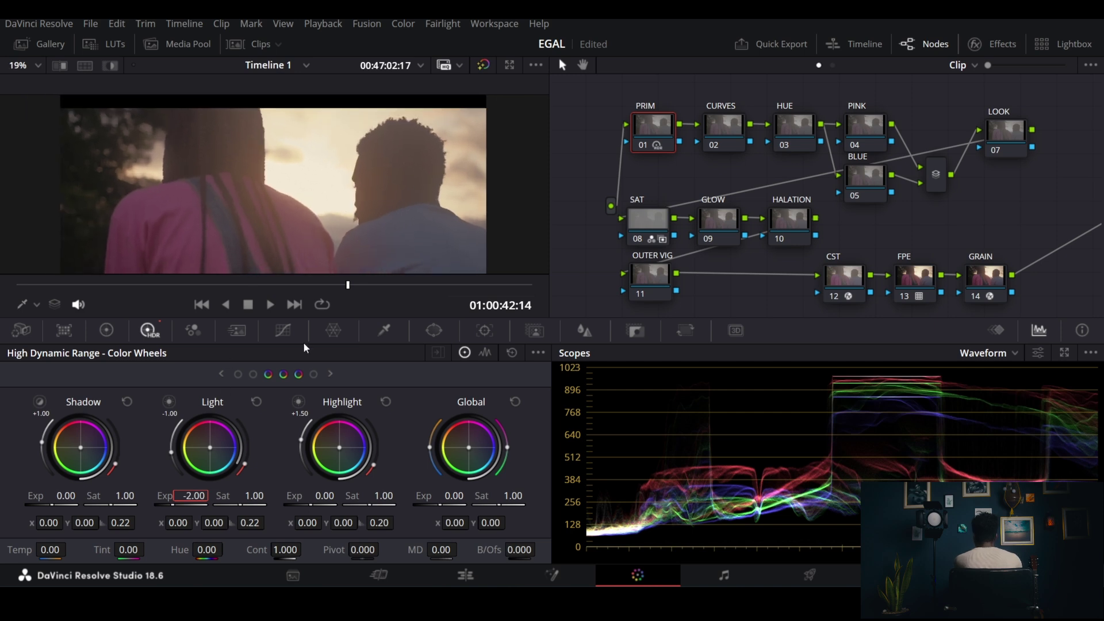
pyautogui.moveTo(194, 496); pyautogui.dragTo(179, 496)
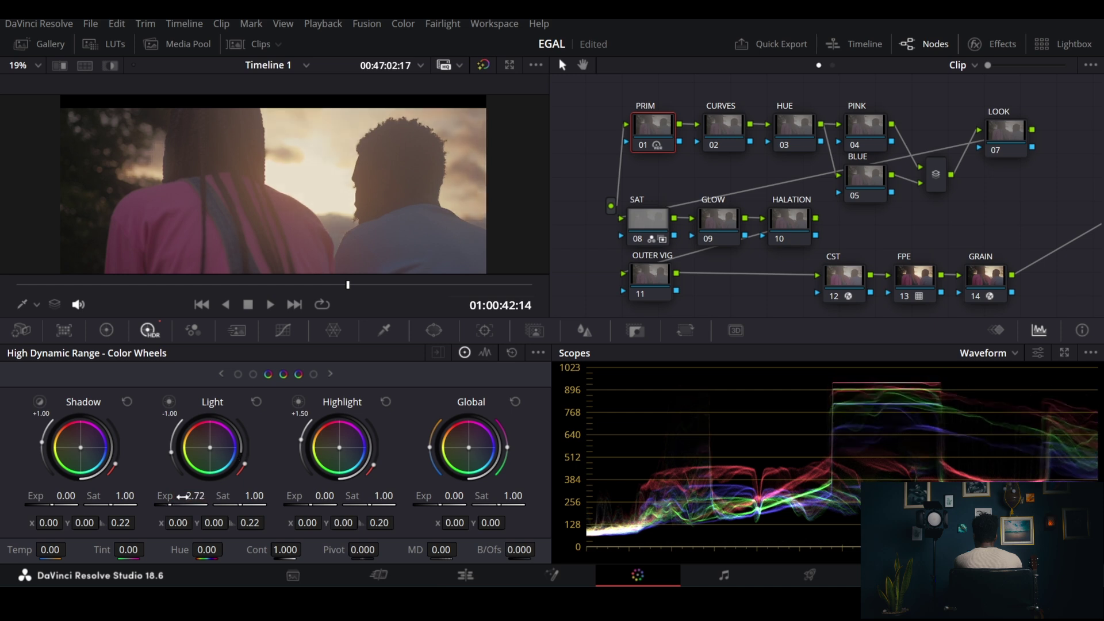
pyautogui.scroll(-1, 371, 201)
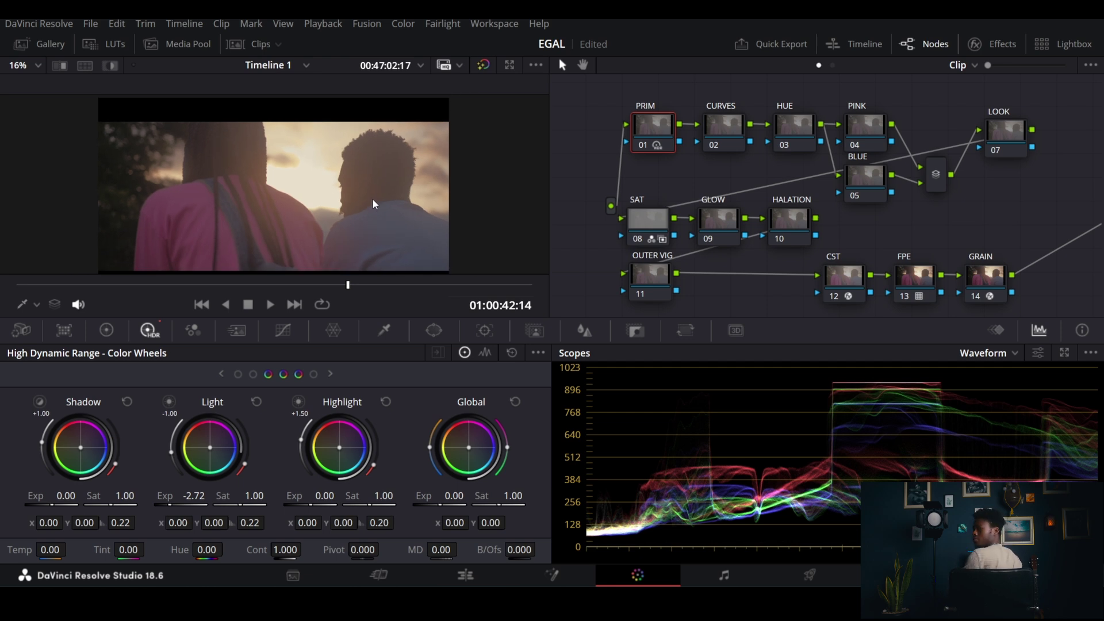
# Step: Compare the sunset clip with and without the PRIM node's grade by disabling and re-enabling the node
pyautogui.scroll(4, 356, 197)
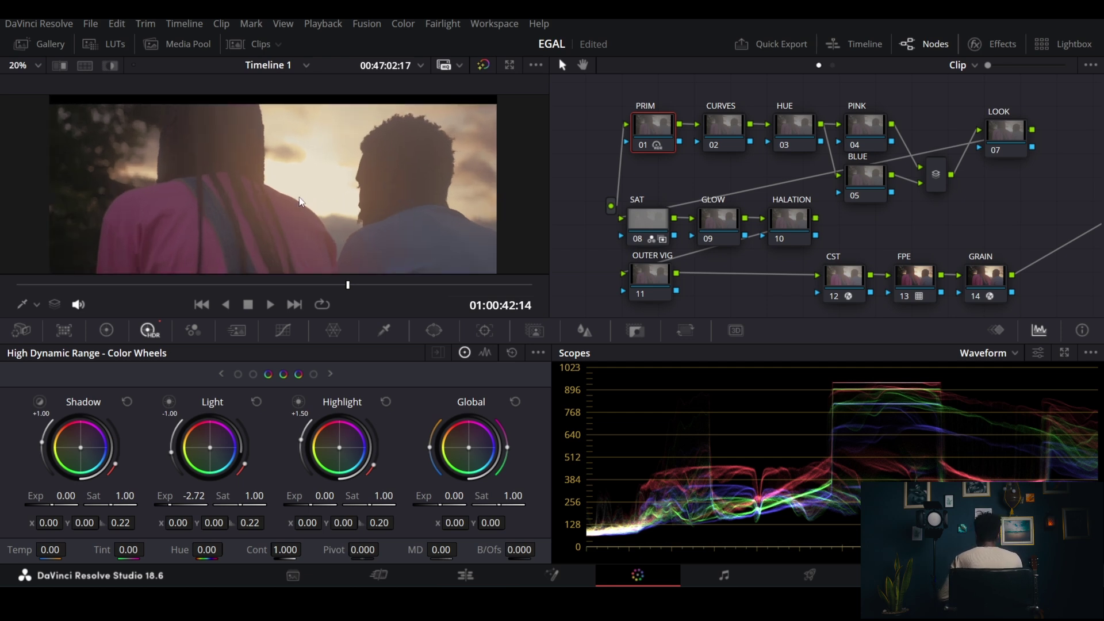
pyautogui.scroll(-3, 379, 201)
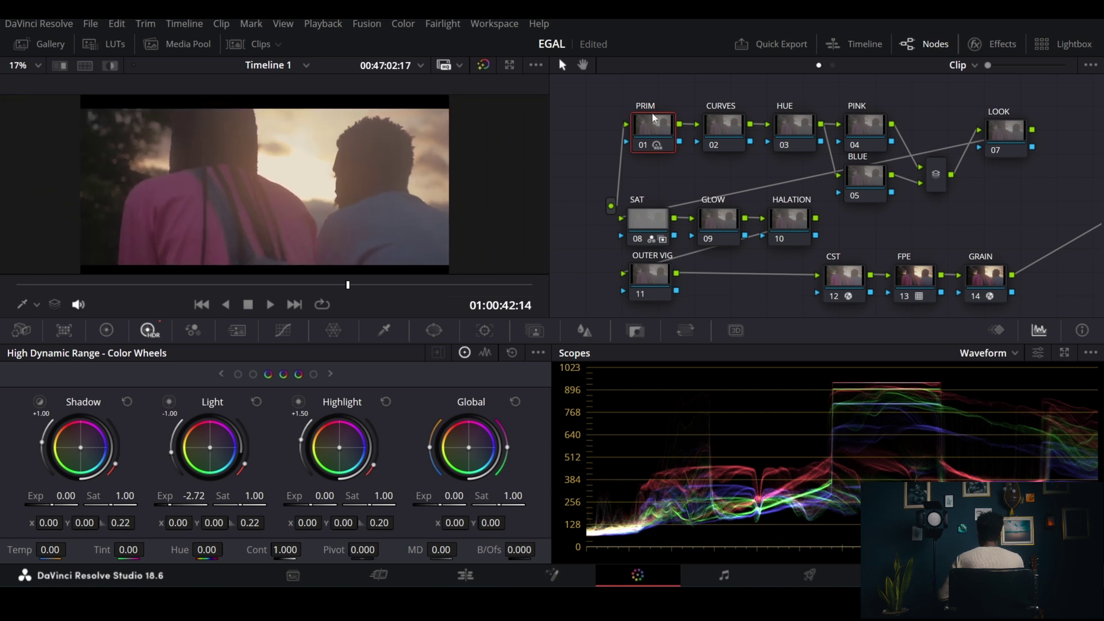
pyautogui.hotkey('ctrl', 'd')
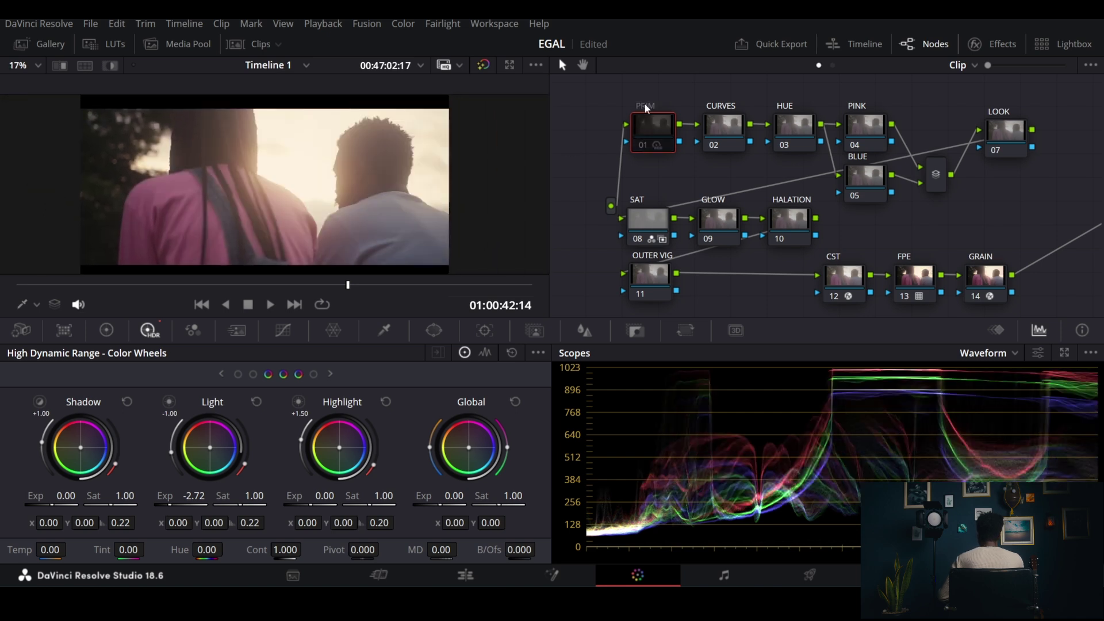
pyautogui.hotkey('ctrl', 'd')
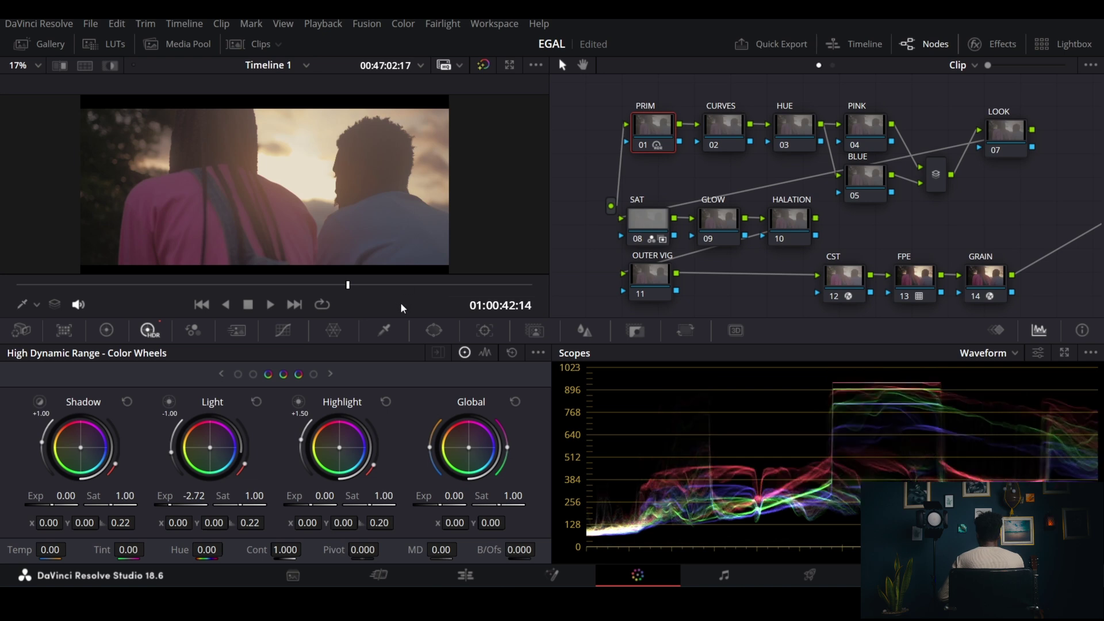
# Step: Look over the PRIM node's Primaries color wheels and log wheels, and reset its HDR wheels adjustment
pyautogui.click(108, 330)
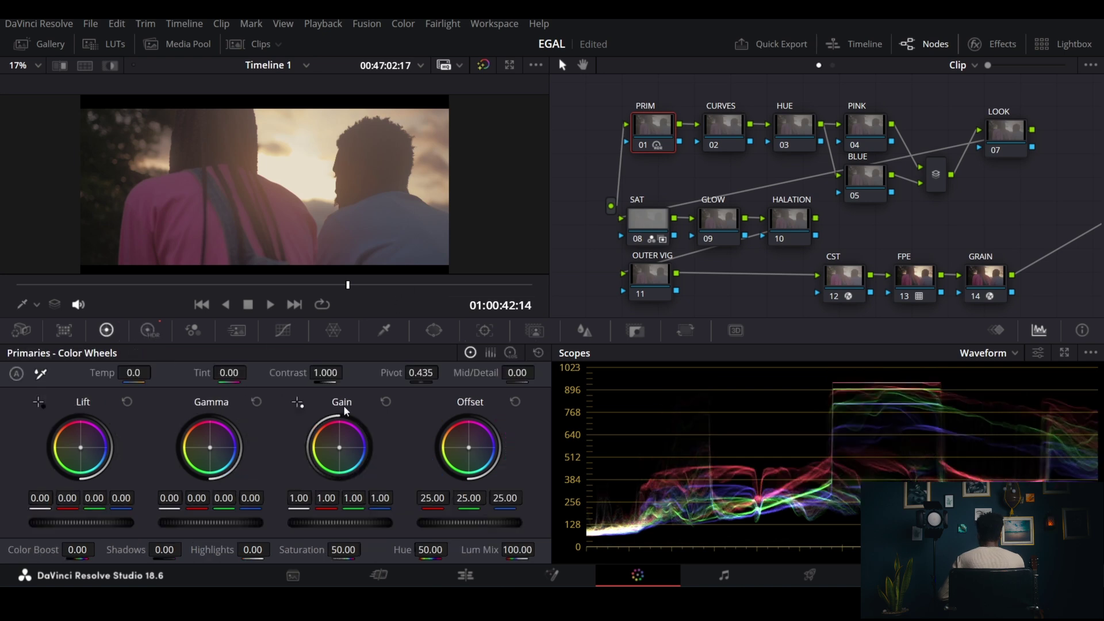
pyautogui.click(511, 353)
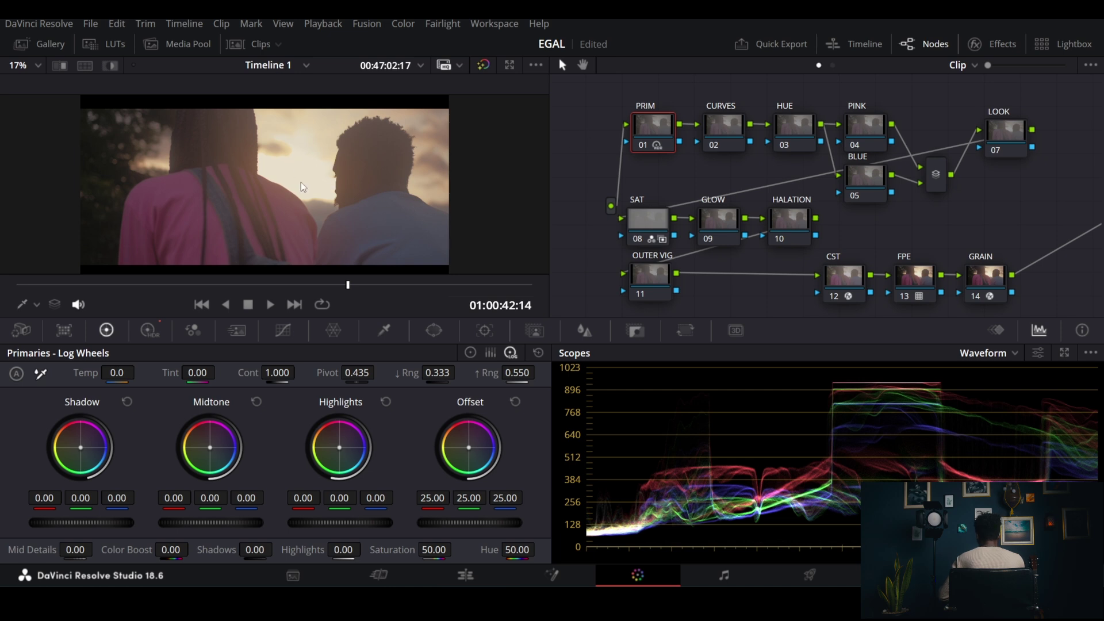
pyautogui.click(149, 330)
pyautogui.click(107, 330)
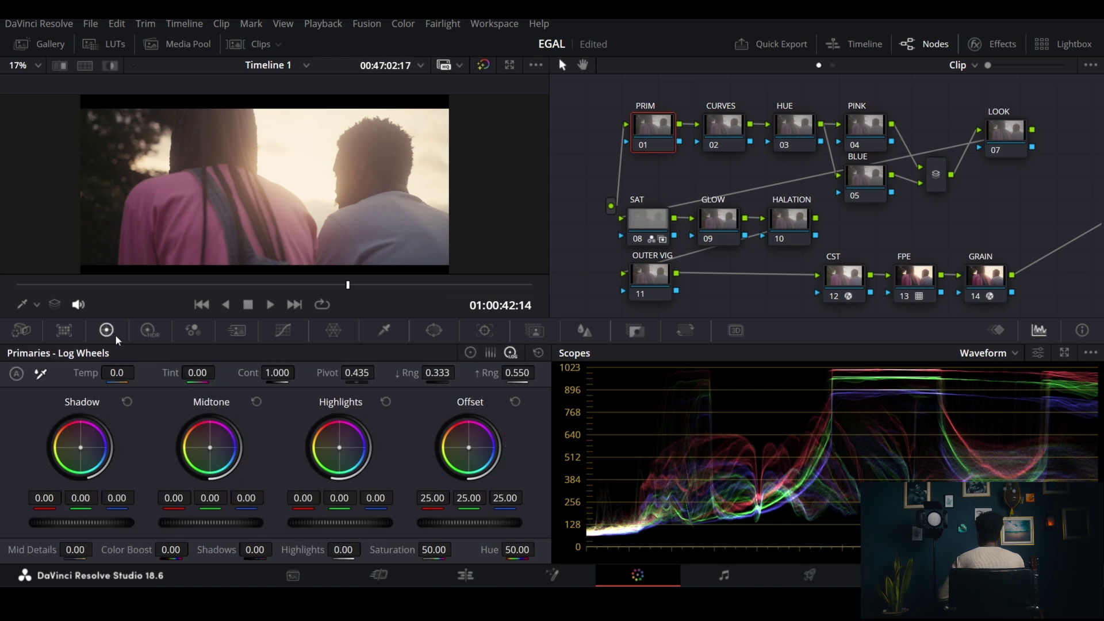
# Step: Try lowering the PRIM node's Gain to 0.62 in the primary color wheels, and reset it
pyautogui.click(470, 353)
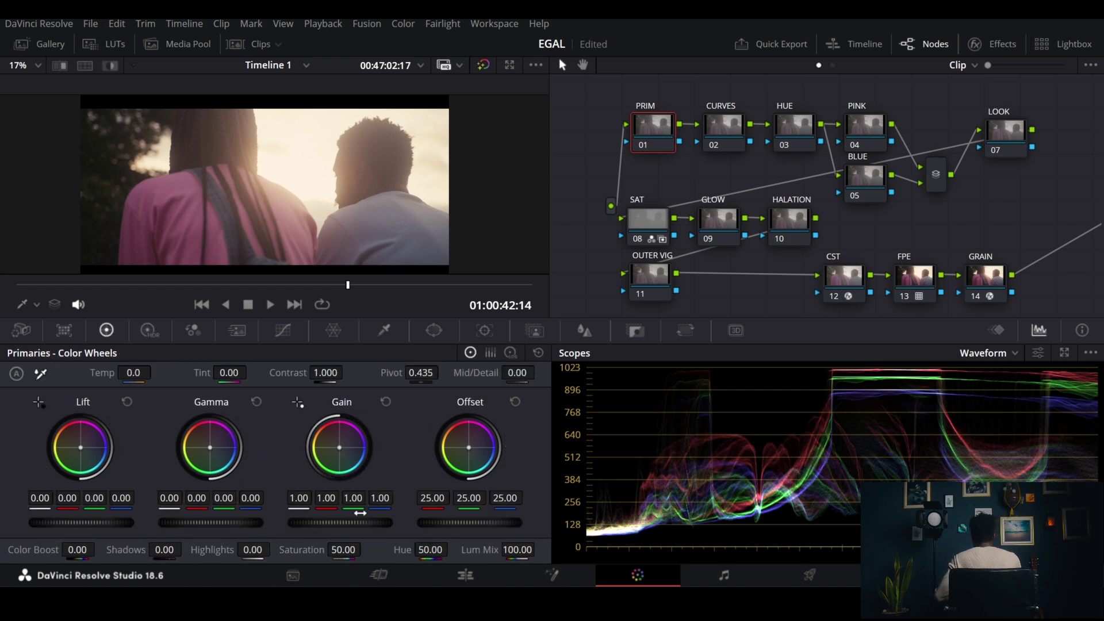
pyautogui.moveTo(366, 525); pyautogui.dragTo(327, 525)
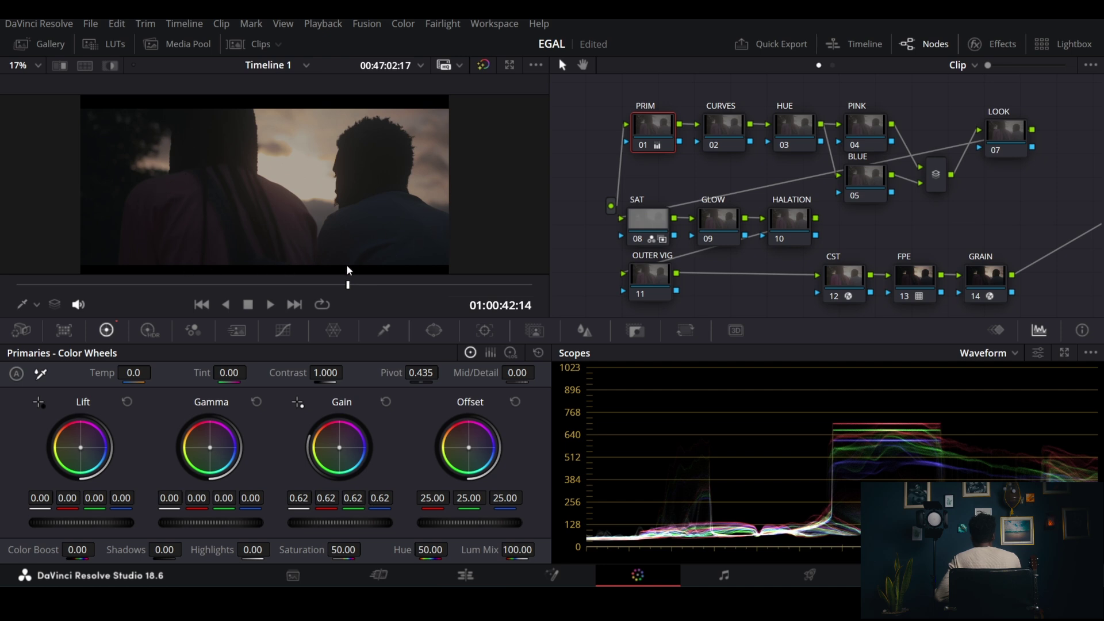
pyautogui.click(385, 402)
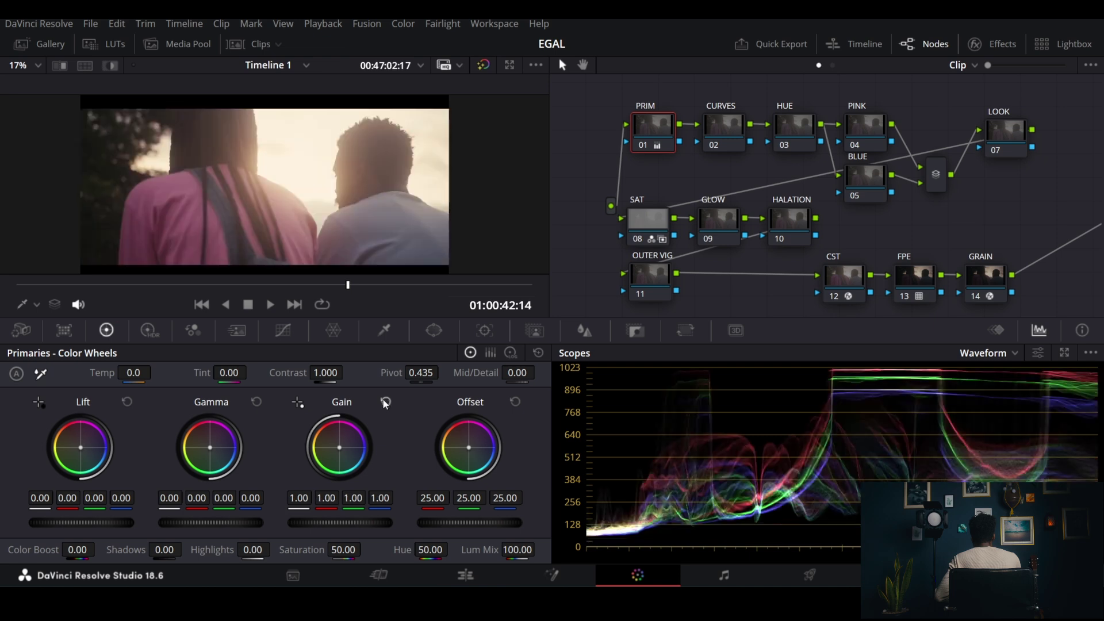
# Step: Try Gamma at -0.06 and Lift at -0.06 one after the other on the PRIM node, resetting each
pyautogui.moveTo(211, 523); pyautogui.dragTo(187, 522)
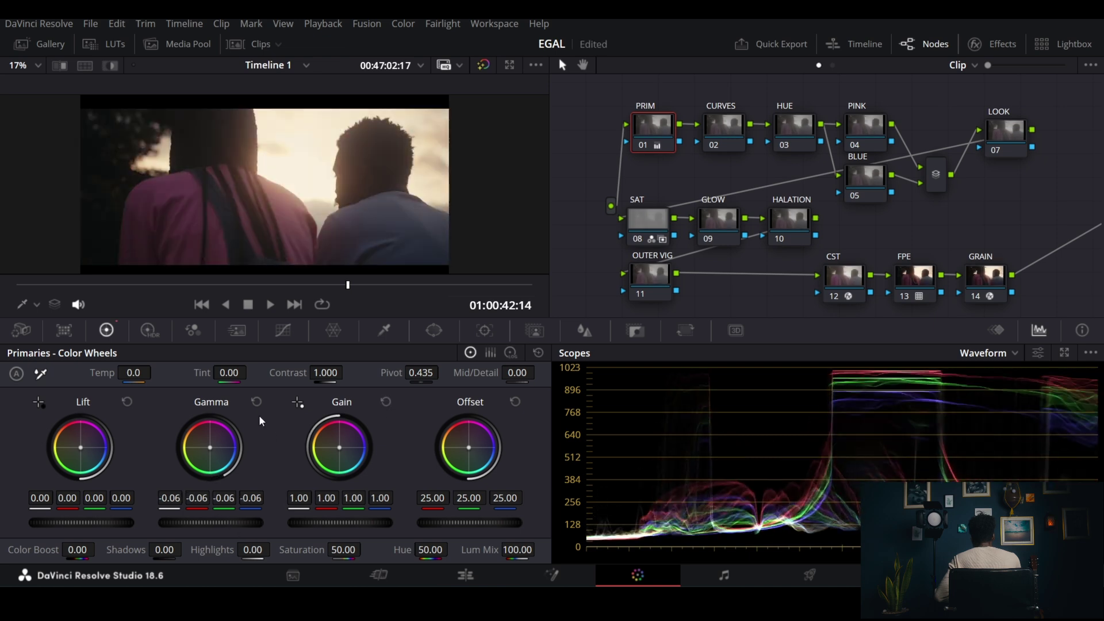
pyautogui.hotkey('ctrl', 'z')
pyautogui.moveTo(134, 522); pyautogui.dragTo(118, 522)
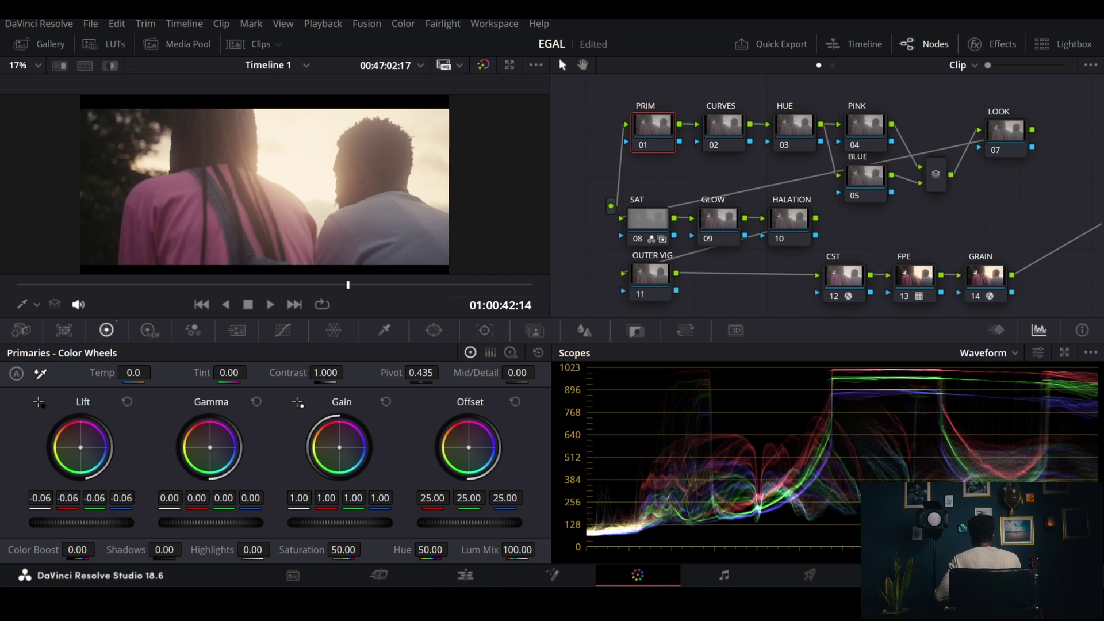
pyautogui.click(126, 402)
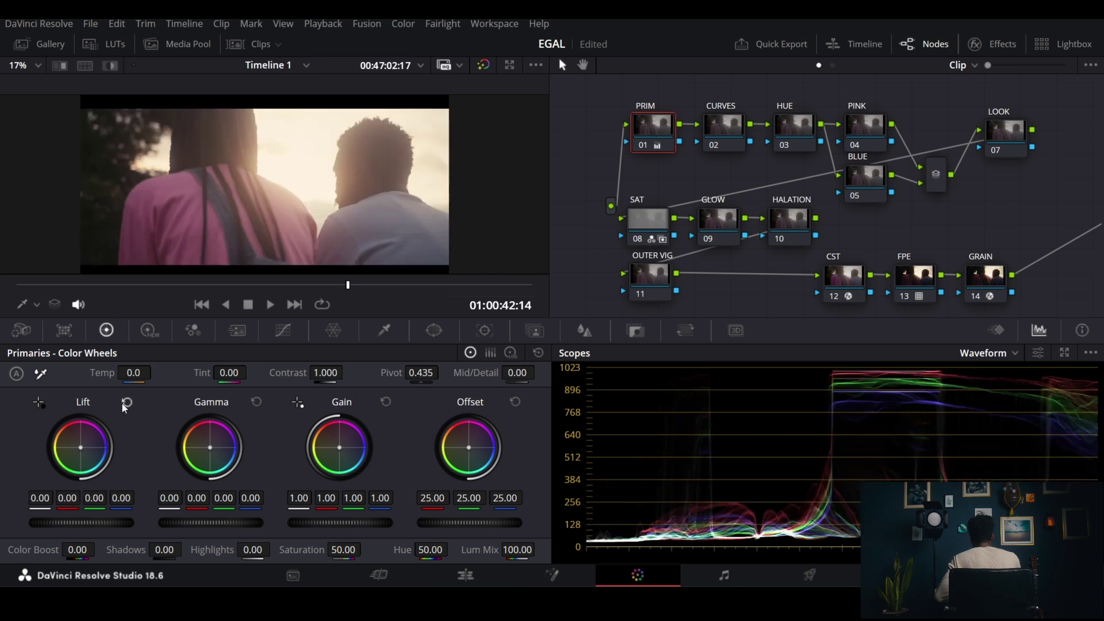
# Step: Try the PRIM node's log wheels with Highlights at -0.68 and Midtone at -0.24, resetting each one
pyautogui.click(510, 352)
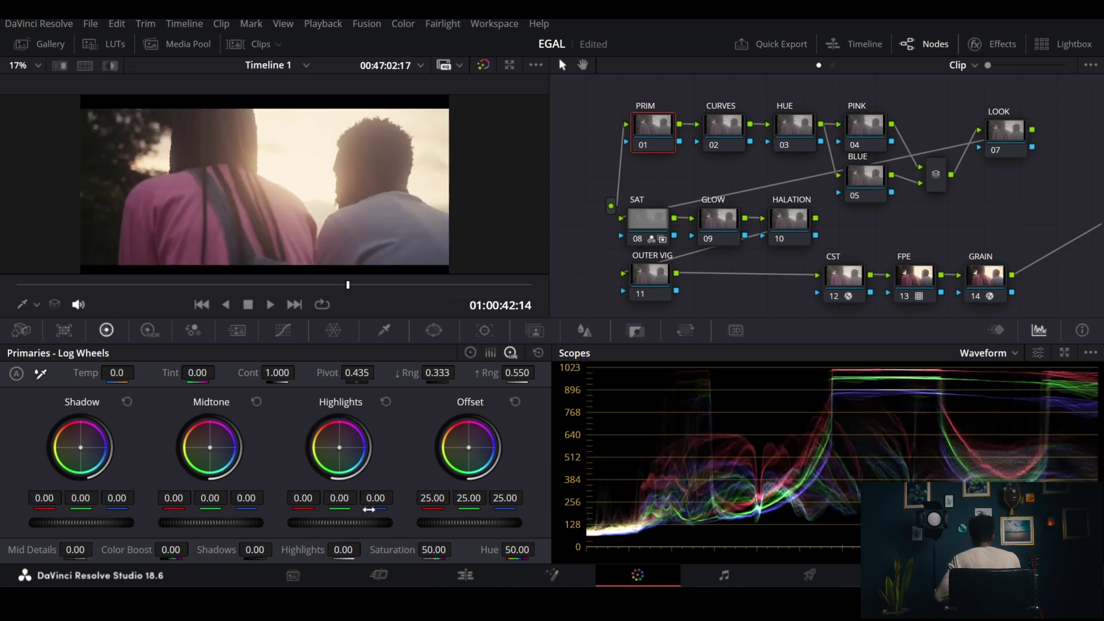
pyautogui.moveTo(354, 523); pyautogui.dragTo(322, 523)
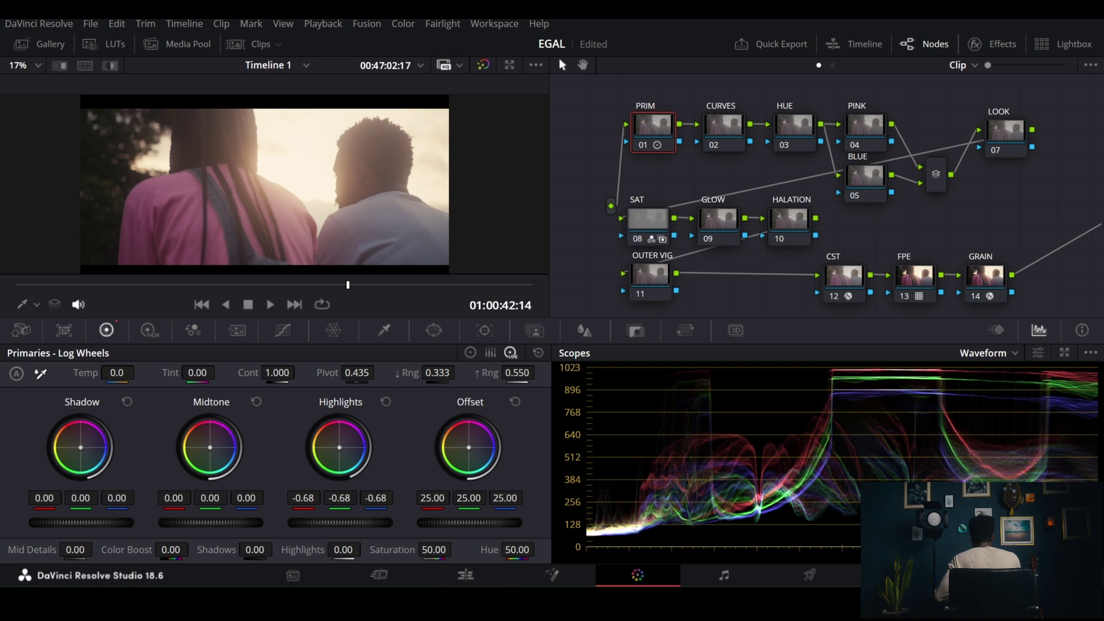
pyautogui.click(386, 402)
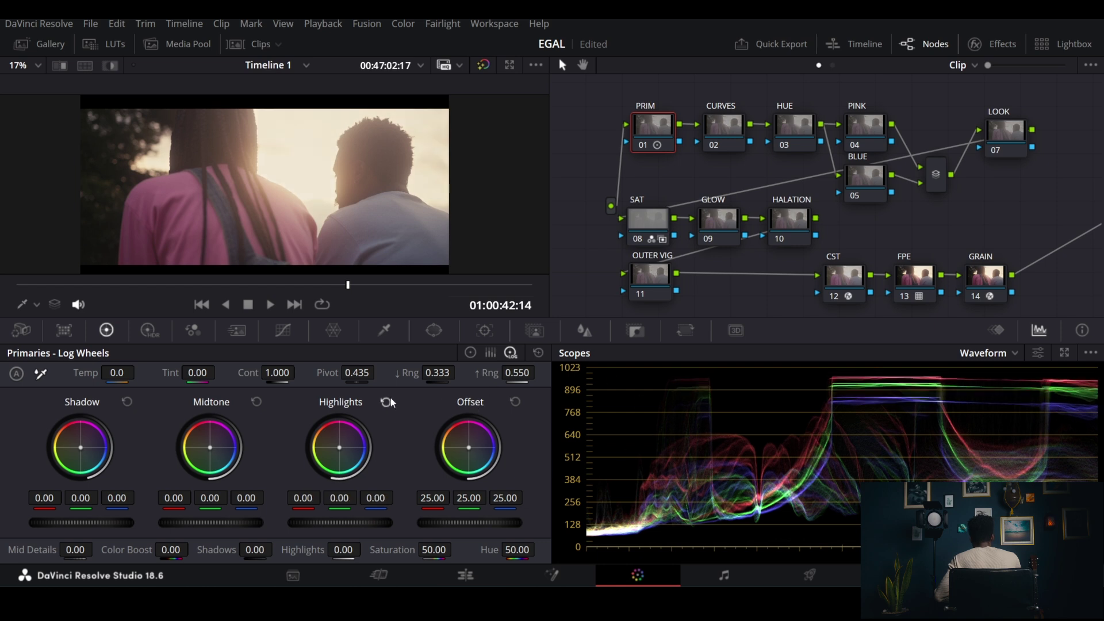
pyautogui.moveTo(212, 523); pyautogui.dragTo(201, 523)
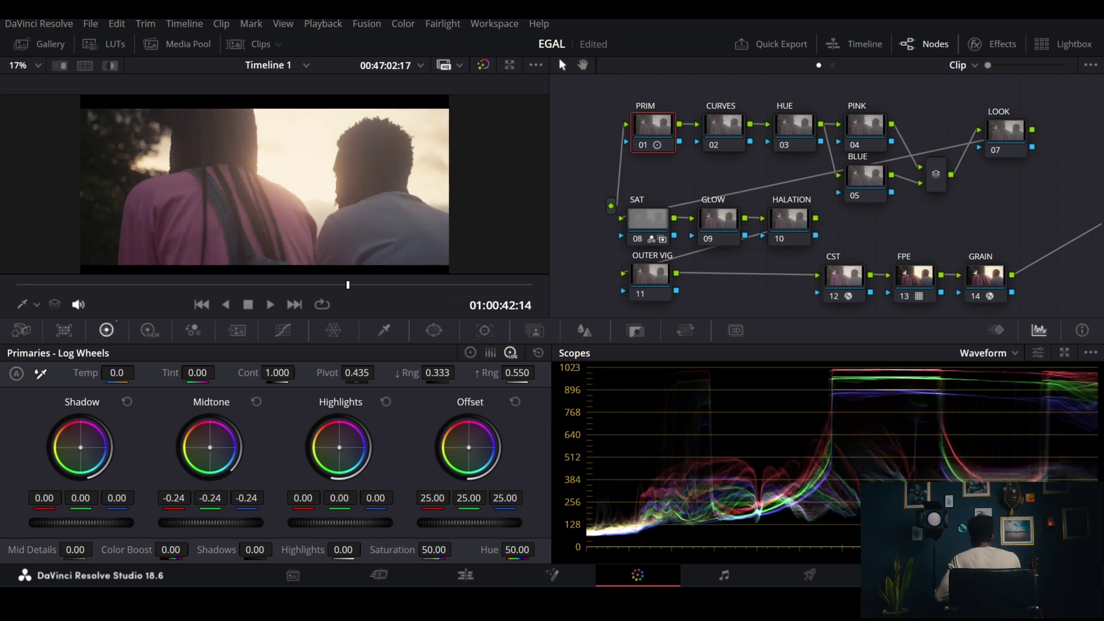
pyautogui.click(257, 401)
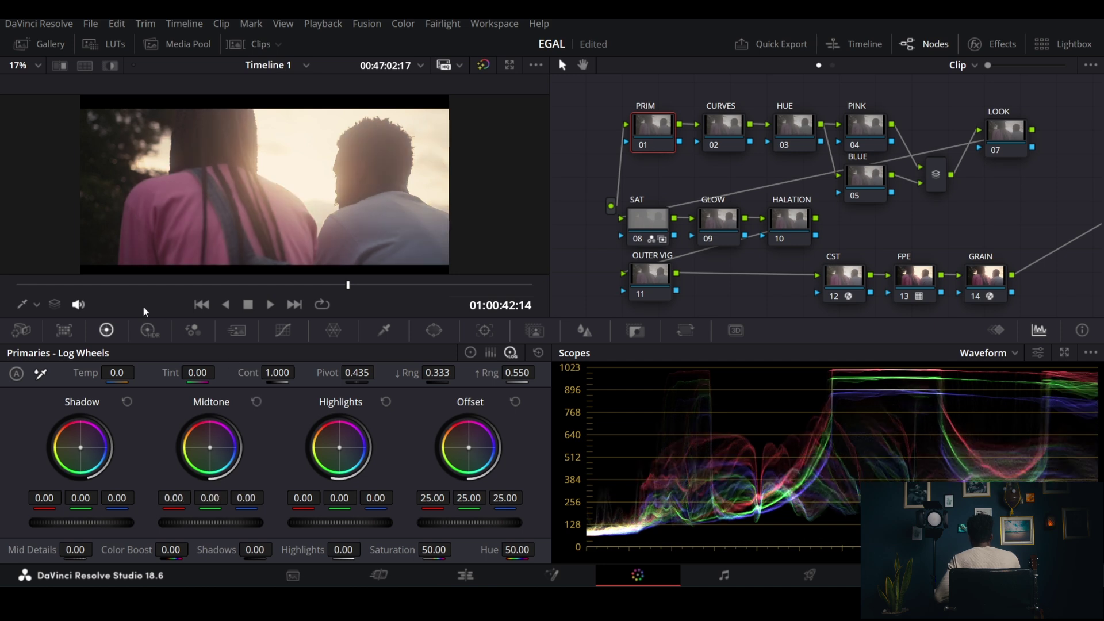
# Step: Try to tame the highlights with the luma custom curve by lowering its white point and restoring the midtones, and reset the curve
pyautogui.click(283, 330)
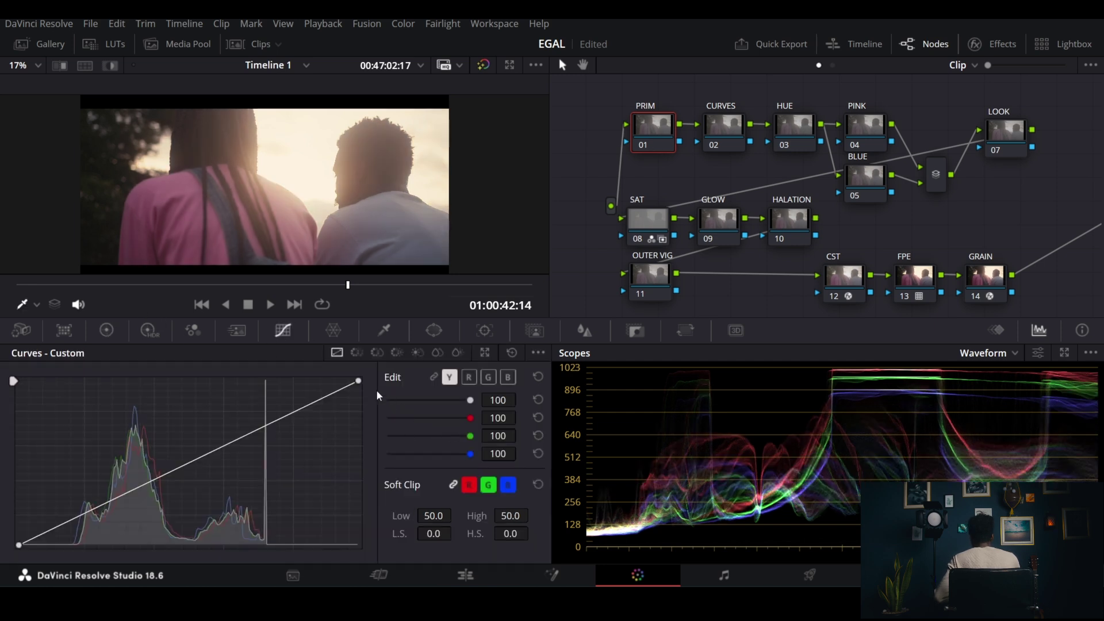
pyautogui.moveTo(358, 382); pyautogui.dragTo(360, 437)
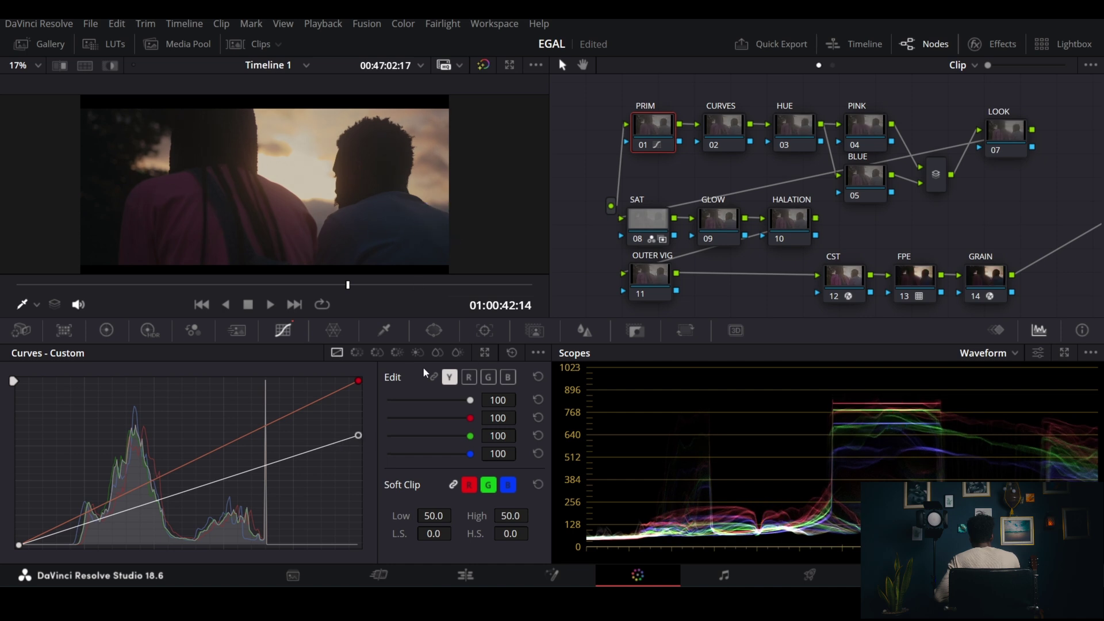
pyautogui.moveTo(169, 497); pyautogui.dragTo(149, 485)
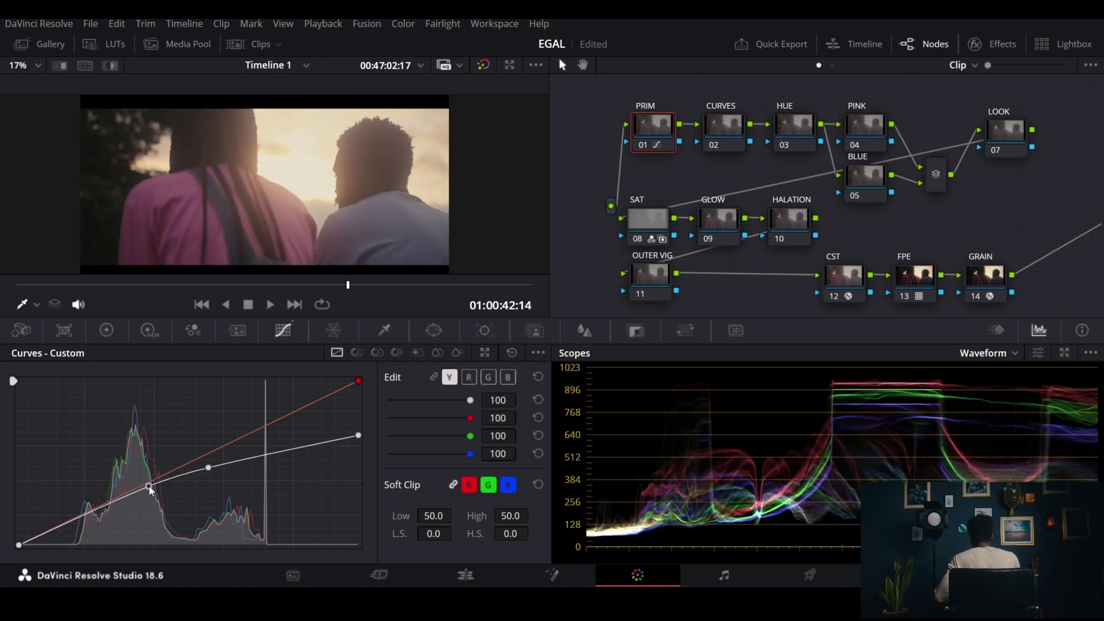
pyautogui.click(512, 353)
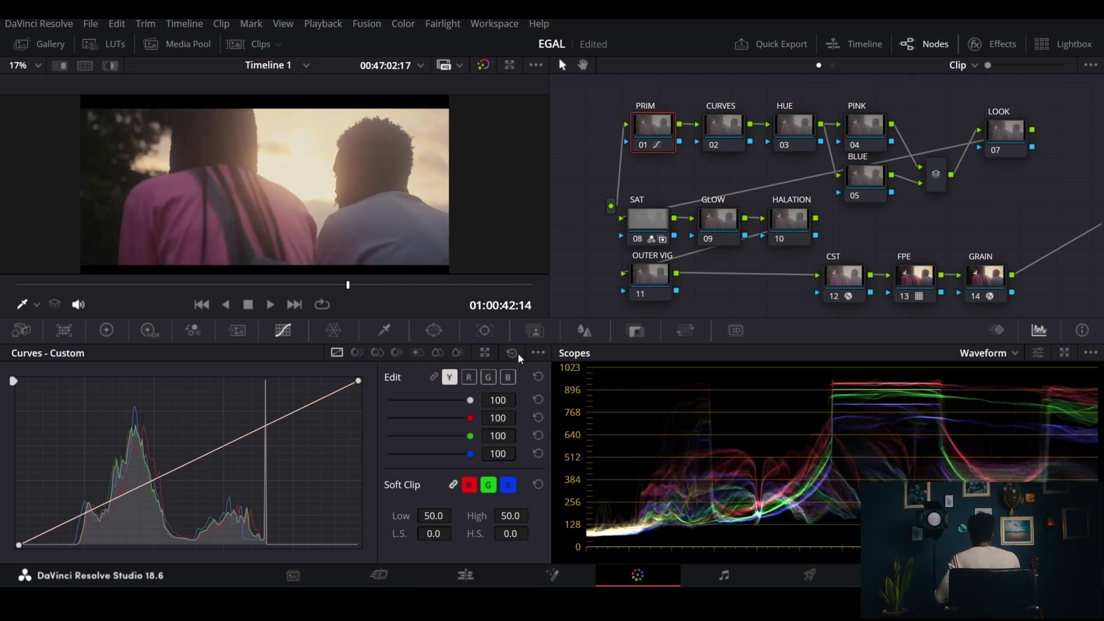
# Step: Key the bright sky on the PRIM node with the HSL qualifier, disable Hue and Saturation, and check the luminance selection
pyautogui.click(384, 330)
pyautogui.click(309, 137)
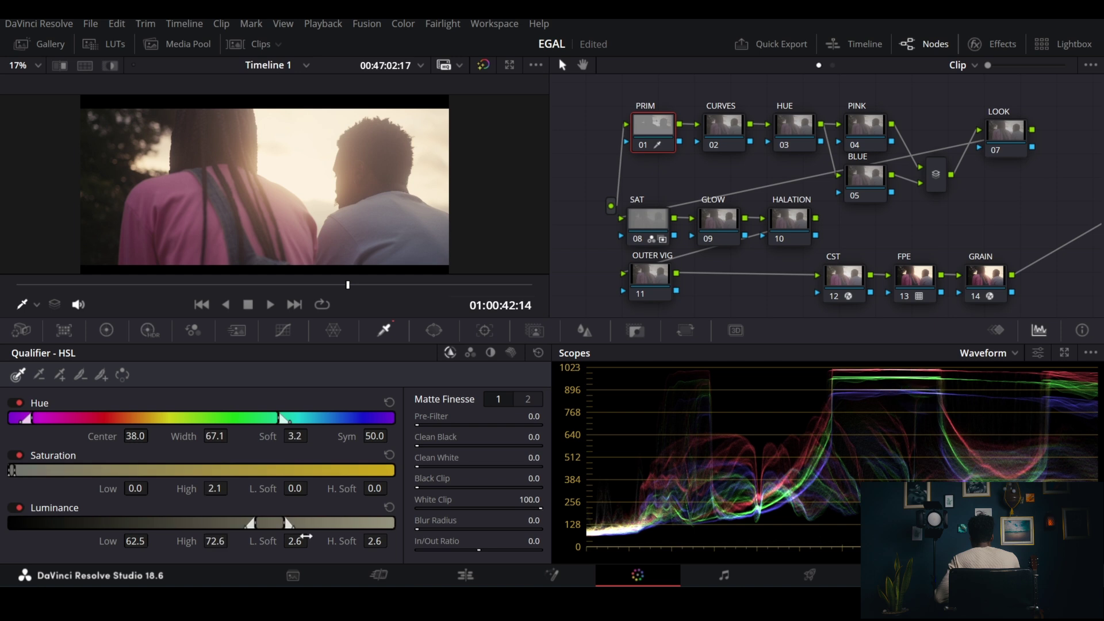
pyautogui.click(16, 403)
pyautogui.click(15, 455)
pyautogui.hotkey('shift', 'h')
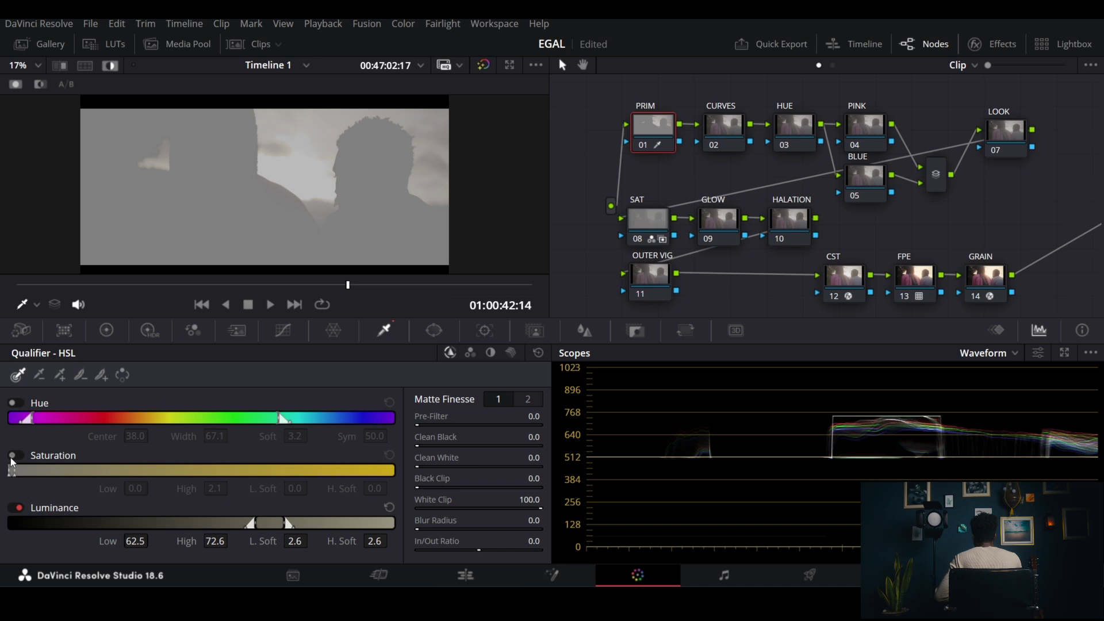
pyautogui.hotkey('shift', 'h')
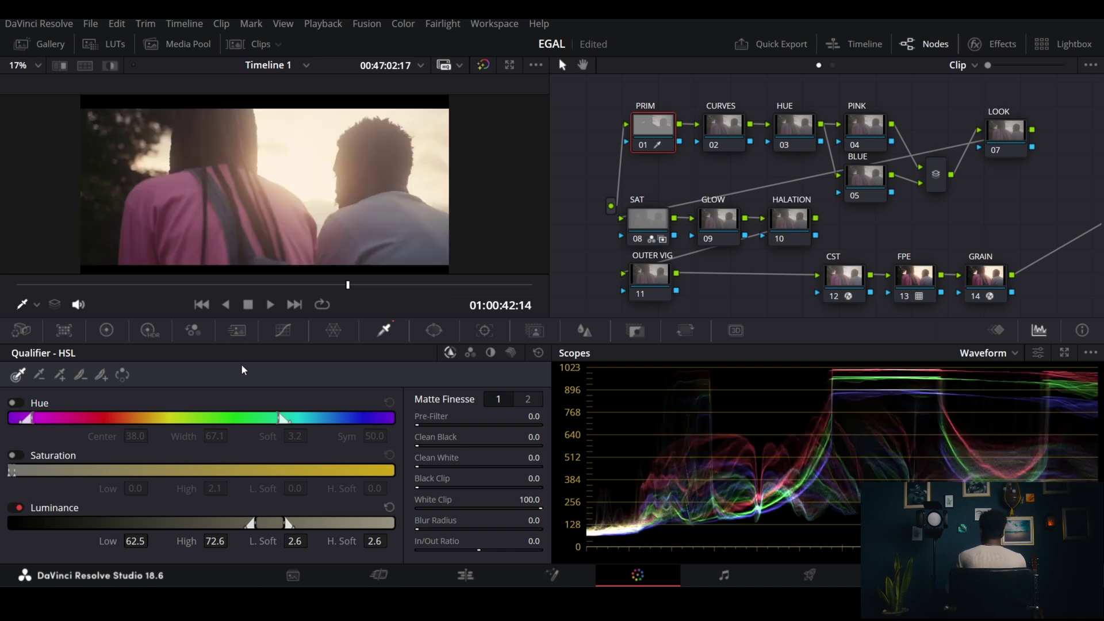
# Step: Lower the qualified sky's Gain to 0.72 in the primary color wheels
pyautogui.click(107, 330)
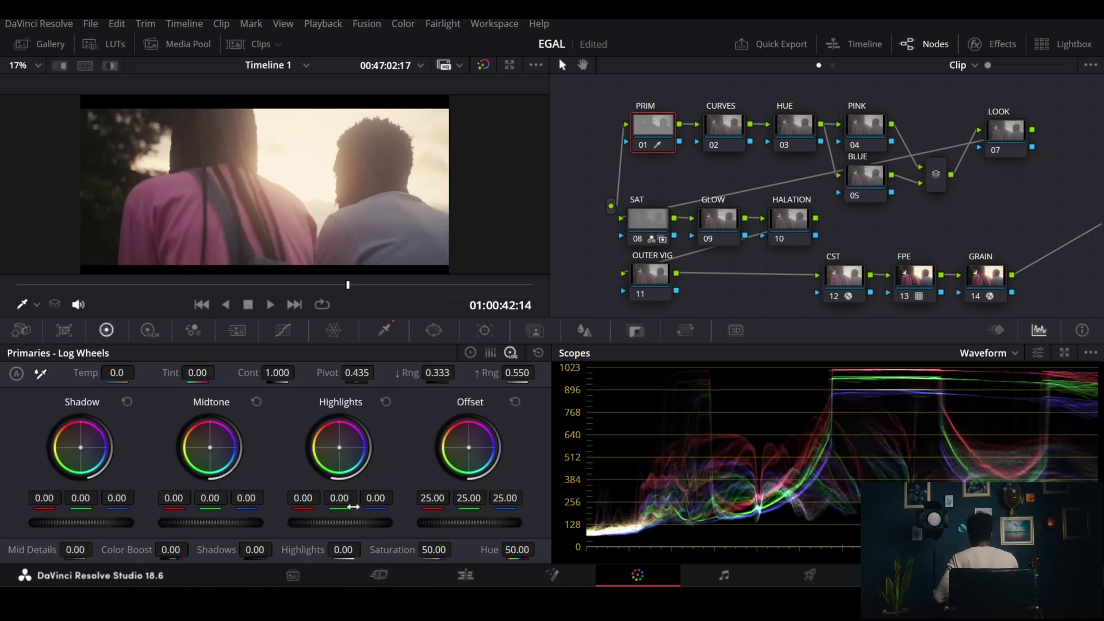
pyautogui.click(470, 352)
pyautogui.moveTo(368, 522); pyautogui.dragTo(342, 522)
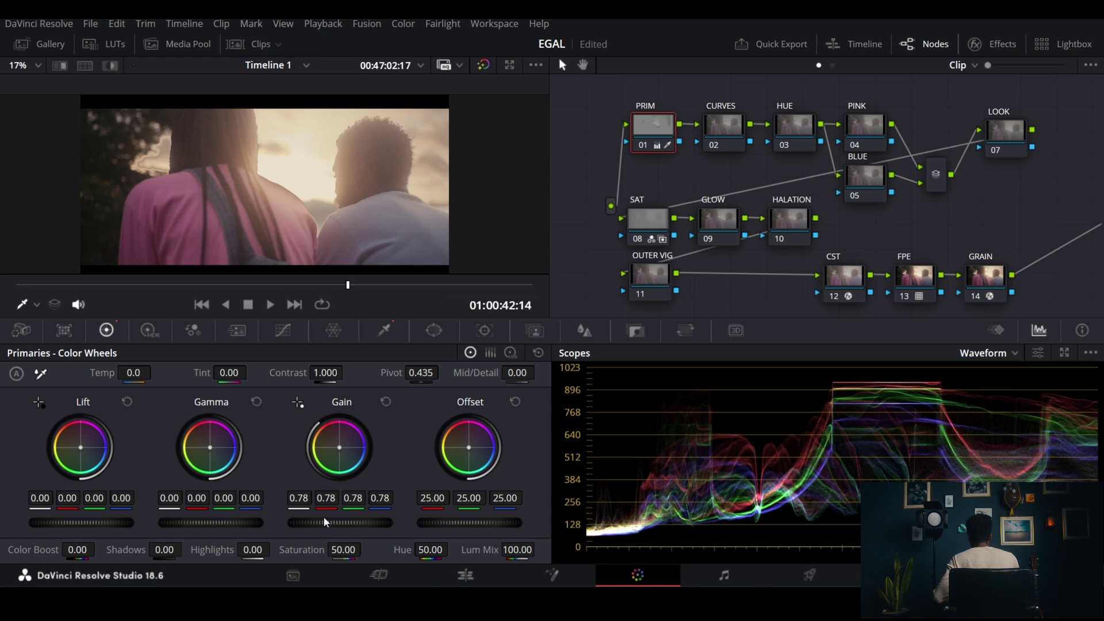
pyautogui.moveTo(323, 522)
pyautogui.mouseDown()
pyautogui.moveTo(332, 522)
pyautogui.moveTo(315, 521)
pyautogui.mouseUp()
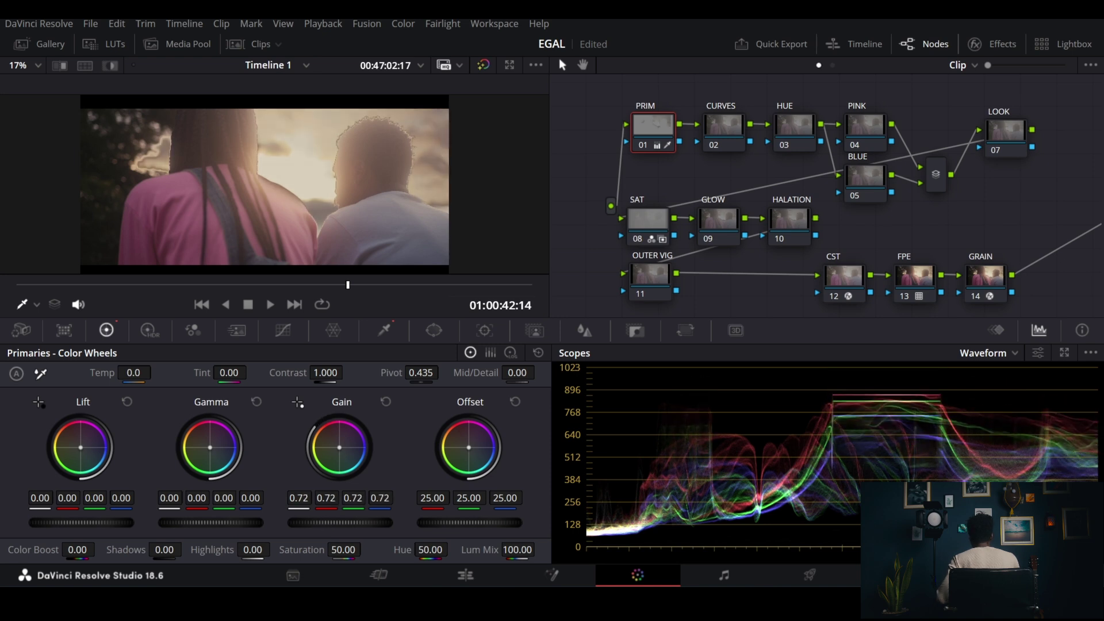
# Step: Try to clean up the qualifier's edges around the man's head with blur radius and Denoise 40.4 in Matte Finesse
pyautogui.scroll(4, 425, 151)
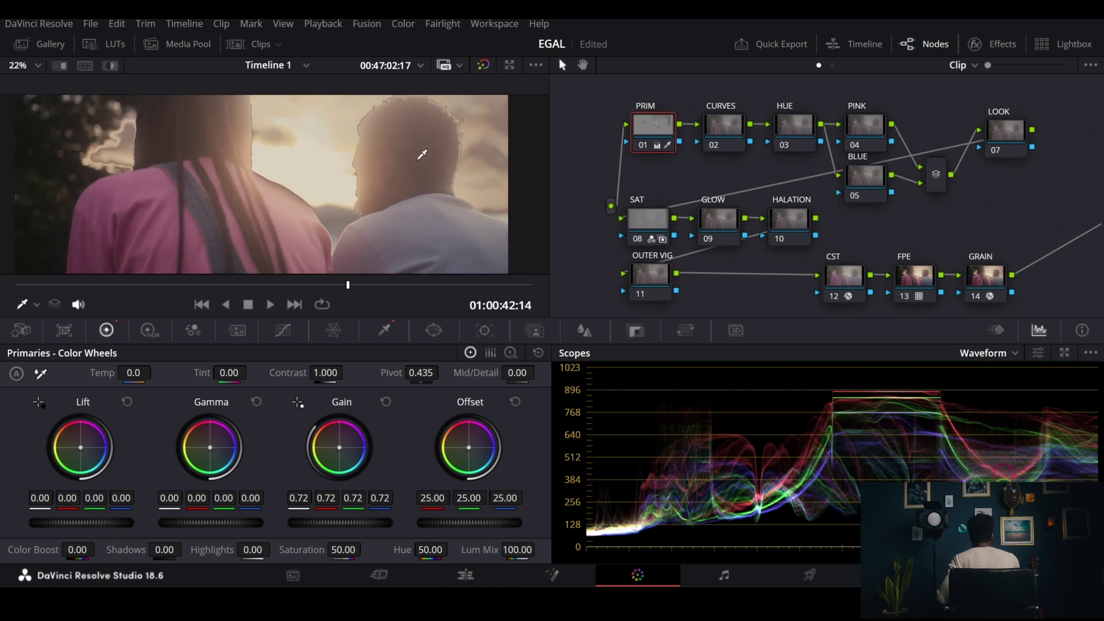
pyautogui.moveTo(449, 149); pyautogui.dragTo(401, 193)
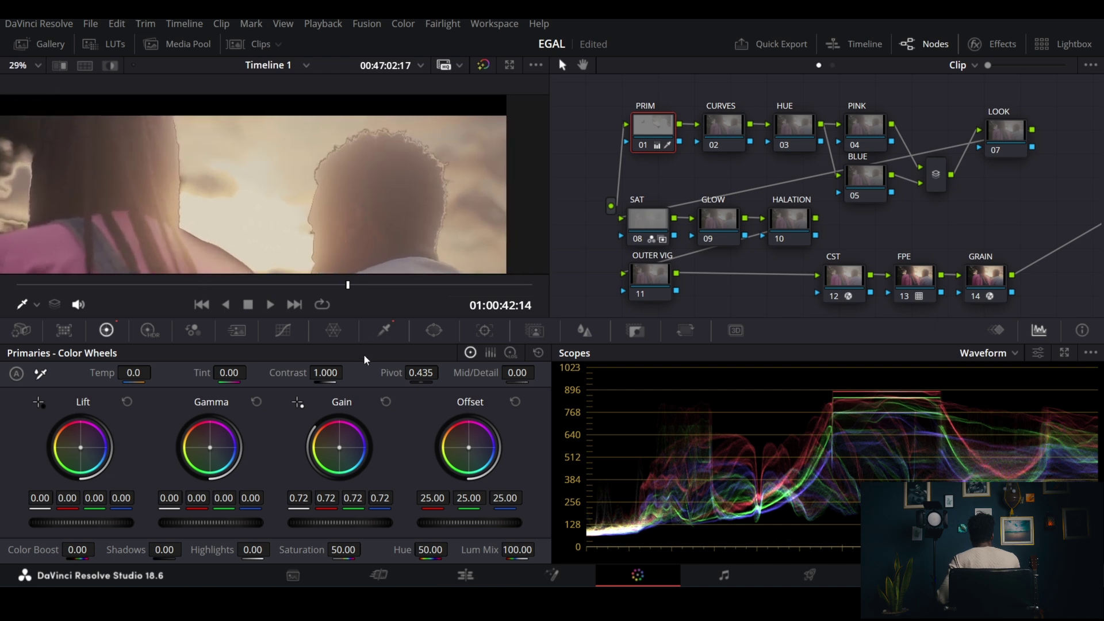
pyautogui.click(384, 331)
pyautogui.moveTo(528, 520); pyautogui.dragTo(567, 520)
pyautogui.click(526, 398)
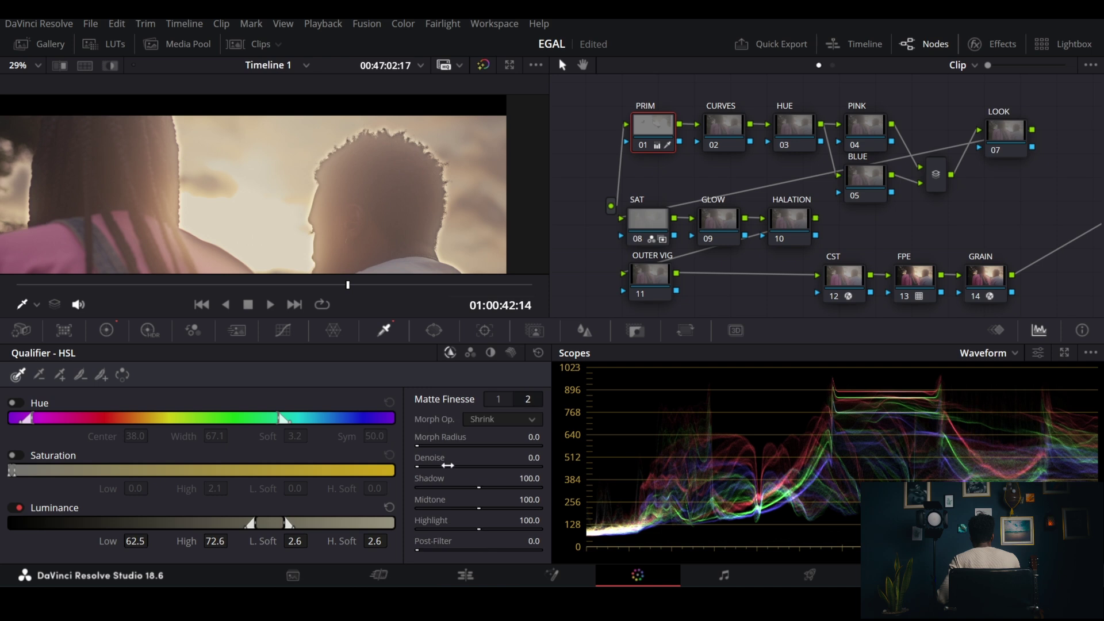
pyautogui.moveTo(531, 458); pyautogui.dragTo(541, 457)
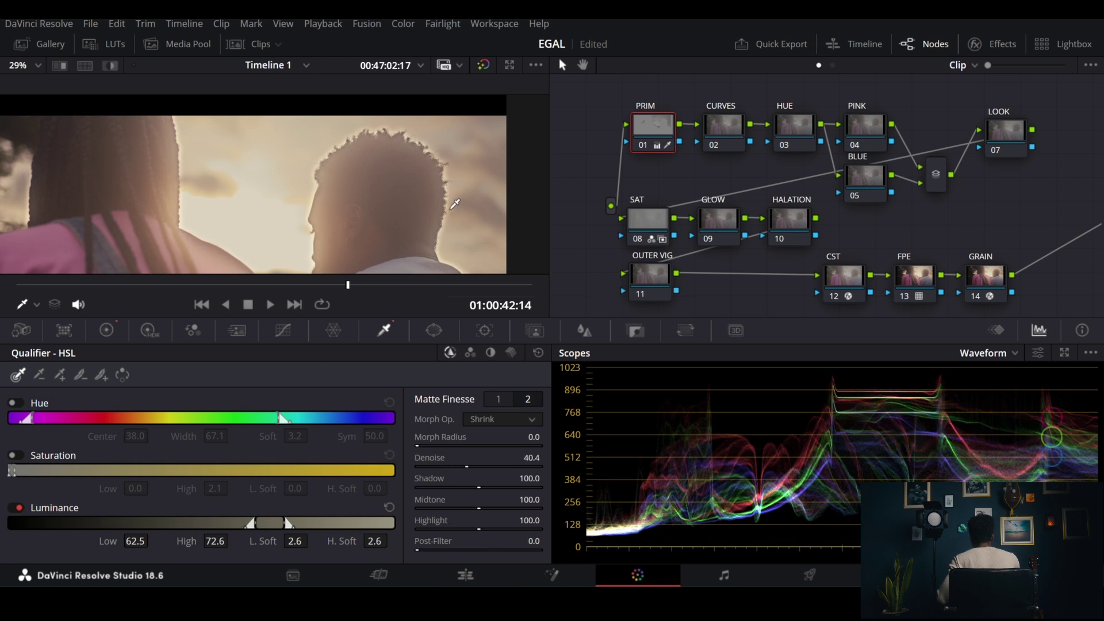
pyautogui.scroll(-2, 298, 204)
pyautogui.scroll(-2, 297, 204)
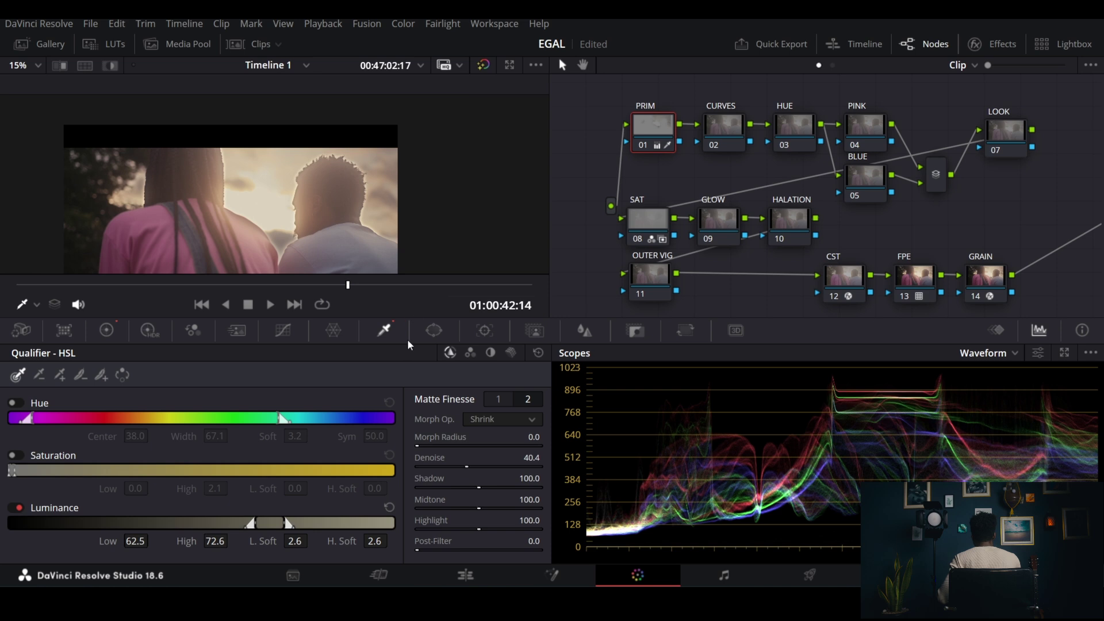
# Step: Reset the PRIM node's HSL qualifier and its primary color wheels
pyautogui.click(537, 353)
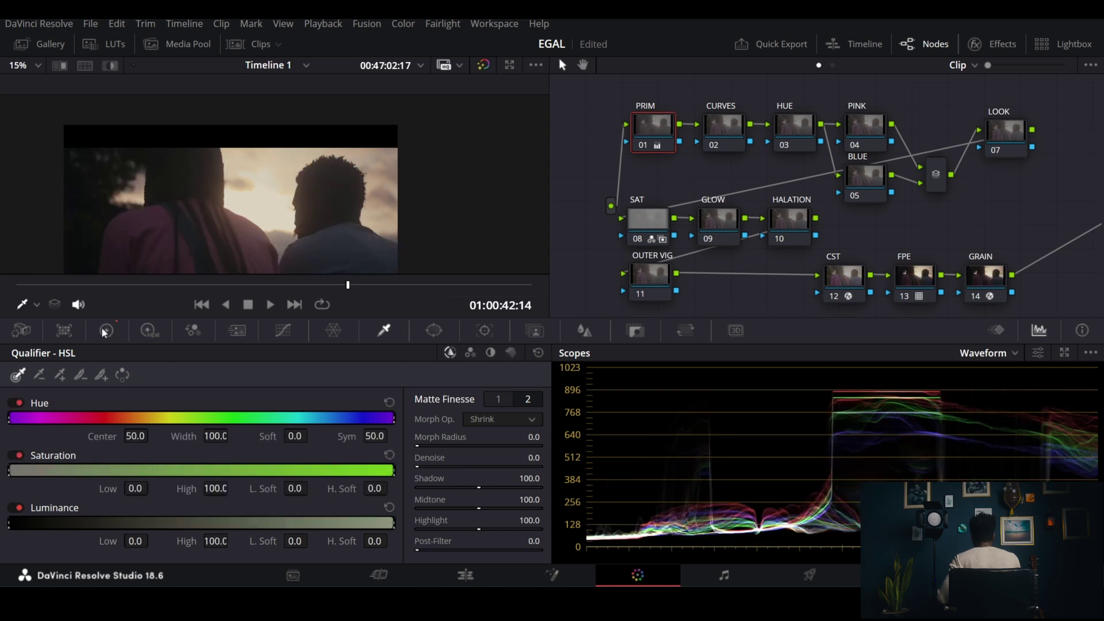
pyautogui.click(107, 330)
pyautogui.click(537, 352)
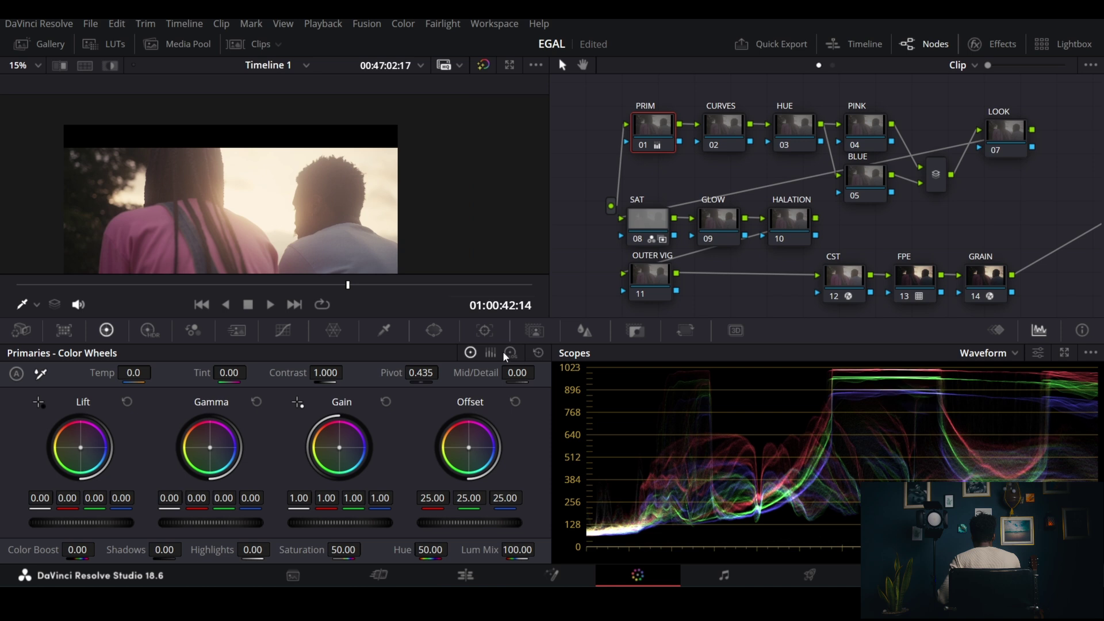
# Step: Set the Light wheel's exposure to -2.72 in the HDR color wheels on the PRIM node
pyautogui.click(511, 353)
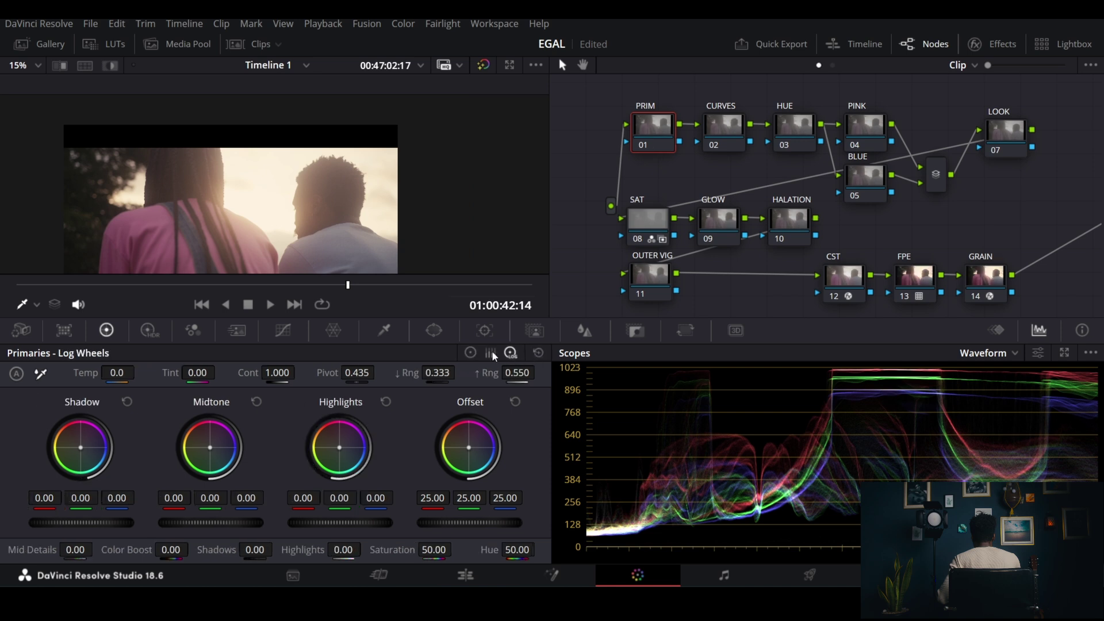
pyautogui.click(471, 353)
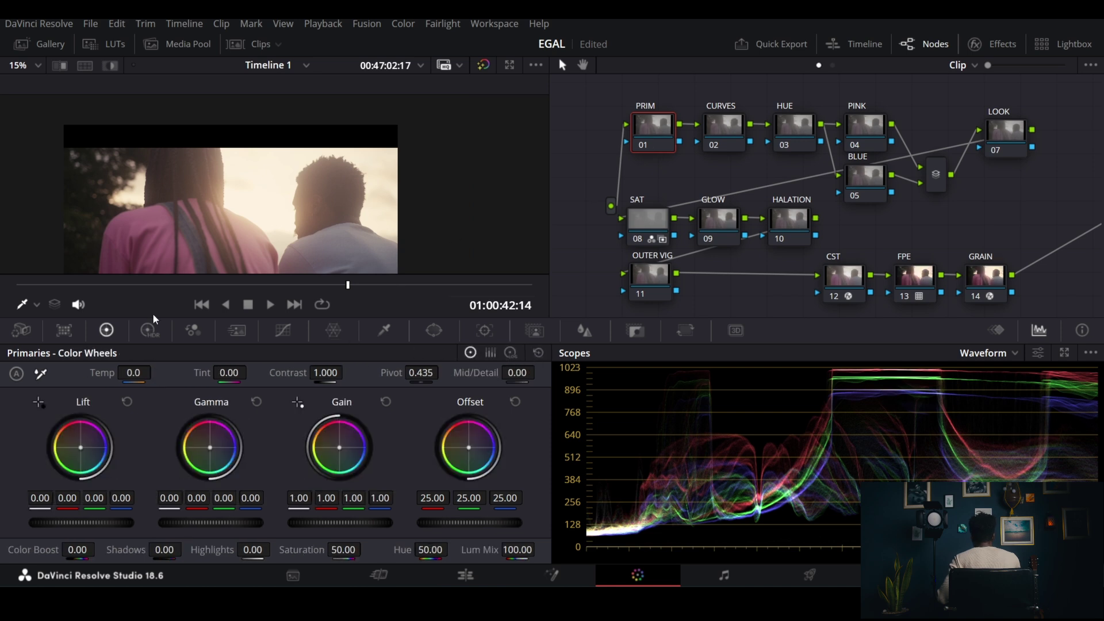
pyautogui.click(150, 331)
pyautogui.click(537, 353)
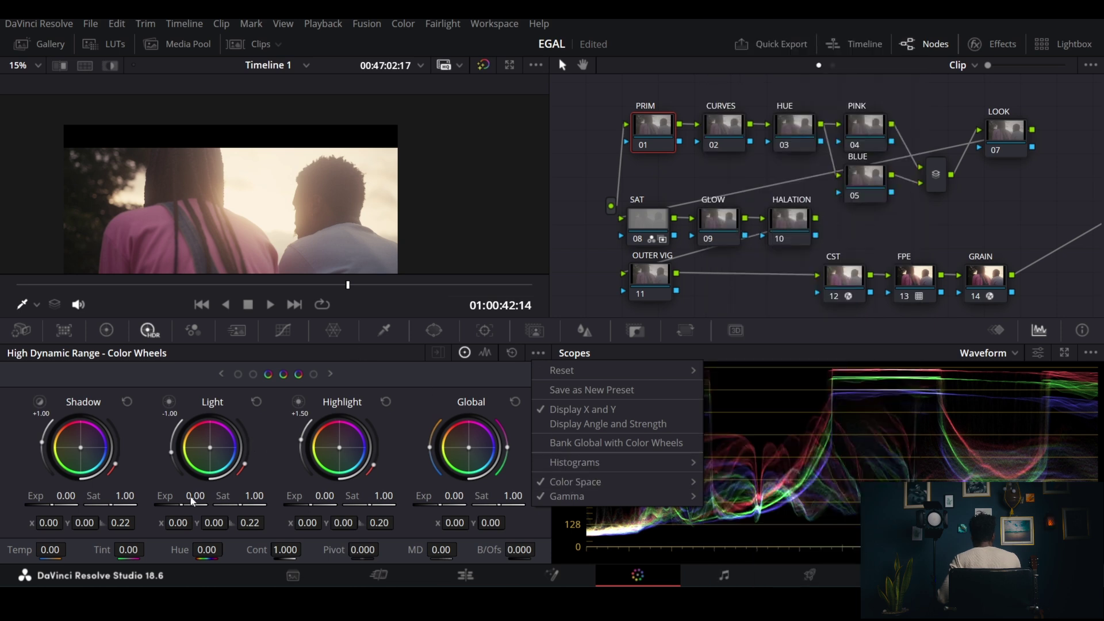
pyautogui.doubleClick(192, 497)
pyautogui.press('BackSpace')
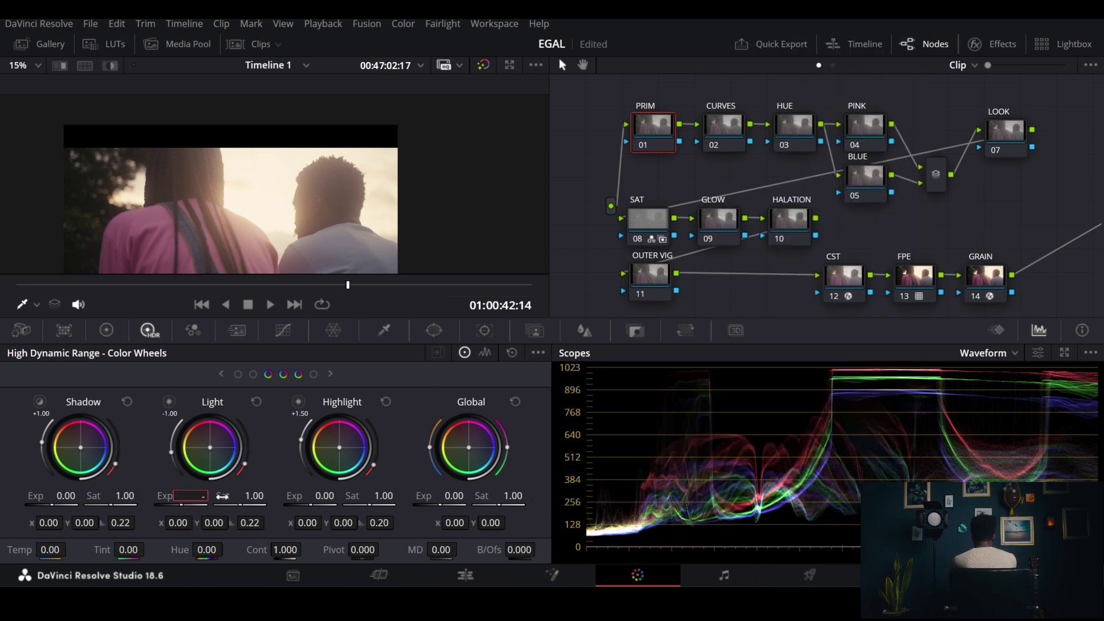
pyautogui.write('-2.72')
pyautogui.press('Return')
pyautogui.moveTo(244, 223); pyautogui.dragTo(274, 197)
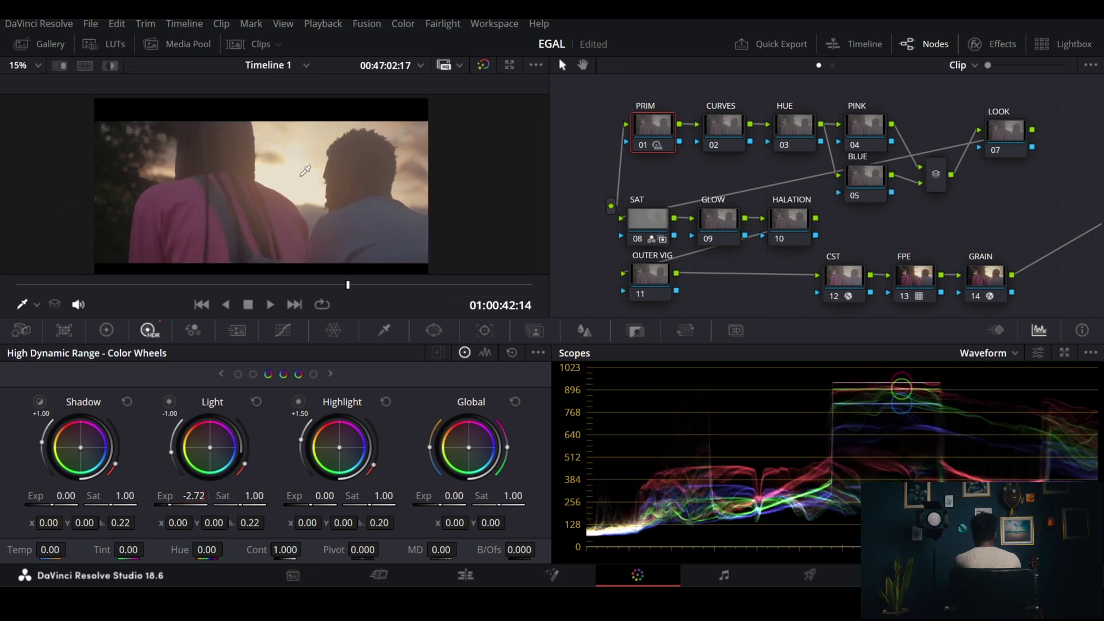
# Step: Compare the sky with and without the PRIM node's HDR correction
pyautogui.hotkey('ctrl', 'd')
pyautogui.hotkey('ctrl', 'd')
pyautogui.hotkey('ctrl', 'd')
pyautogui.hotkey('ctrl', 'd')
pyautogui.click(107, 330)
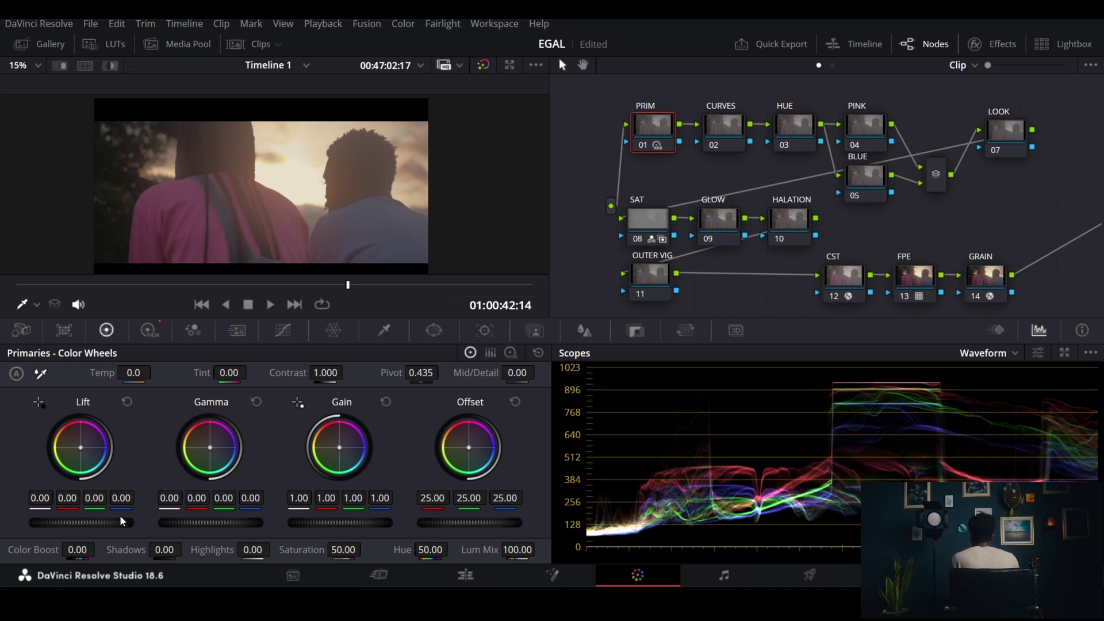
pyautogui.moveTo(120, 523); pyautogui.dragTo(96, 522)
pyautogui.click(148, 330)
pyautogui.click(106, 330)
pyautogui.click(538, 352)
# Step: Raise the PRIM node's contrast in the HDR wheels and set its primaries to Lift -0.01, Gamma -0.01, Gain 1.04 and Offset 28.25
pyautogui.click(148, 331)
pyautogui.moveTo(318, 543); pyautogui.dragTo(306, 549)
pyautogui.click(107, 330)
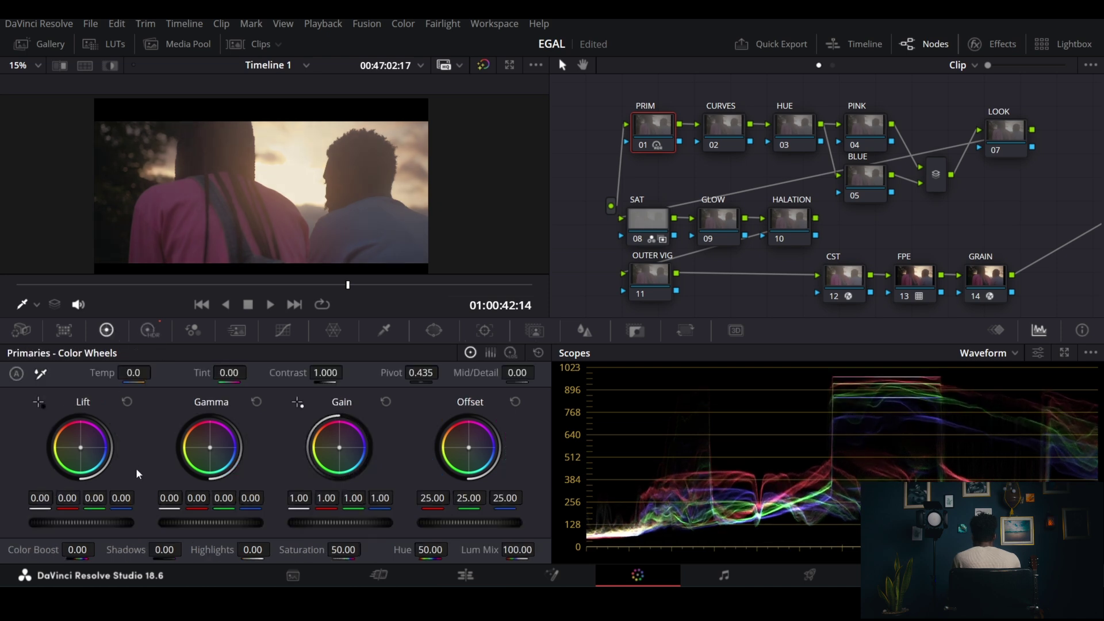
pyautogui.moveTo(81, 522); pyautogui.dragTo(74, 523)
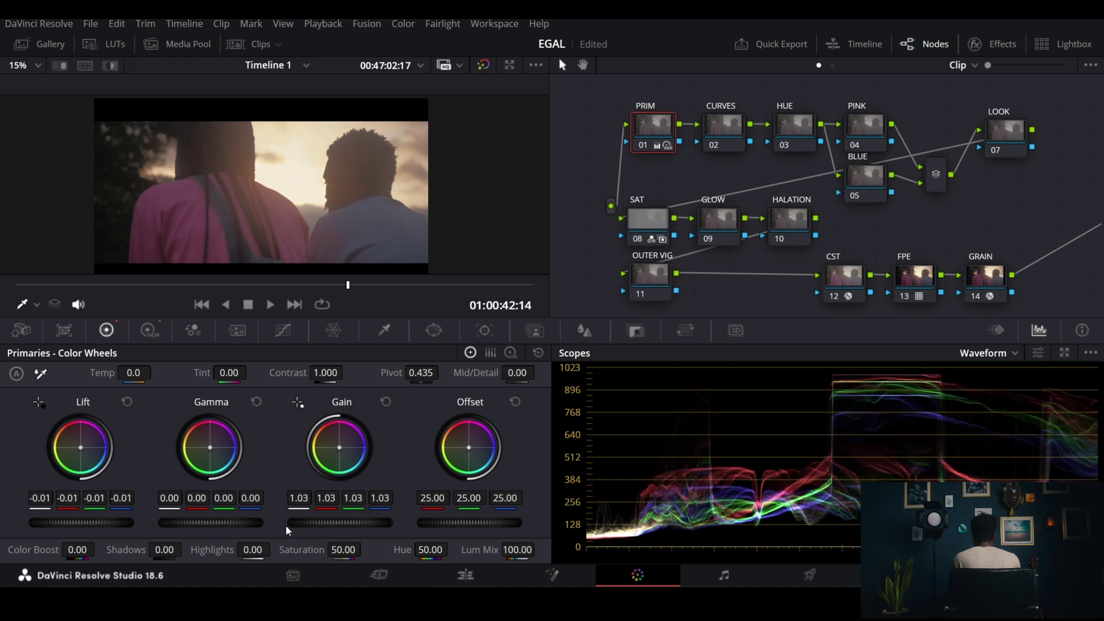
pyautogui.moveTo(211, 522); pyautogui.dragTo(207, 523)
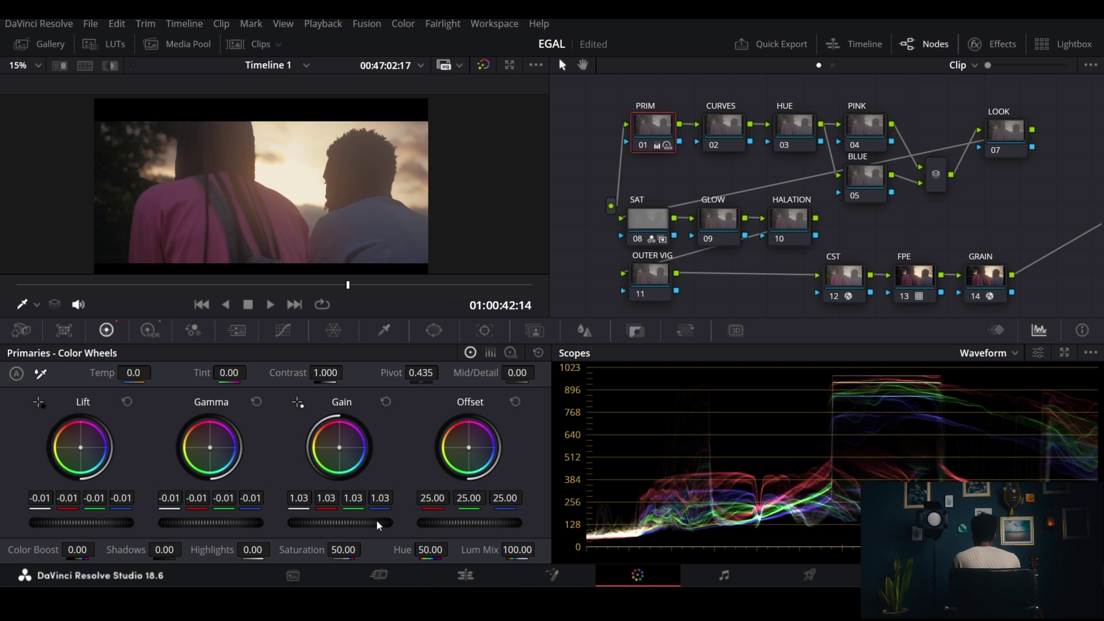
pyautogui.moveTo(339, 522); pyautogui.dragTo(343, 522)
pyautogui.scroll(1, 303, 214)
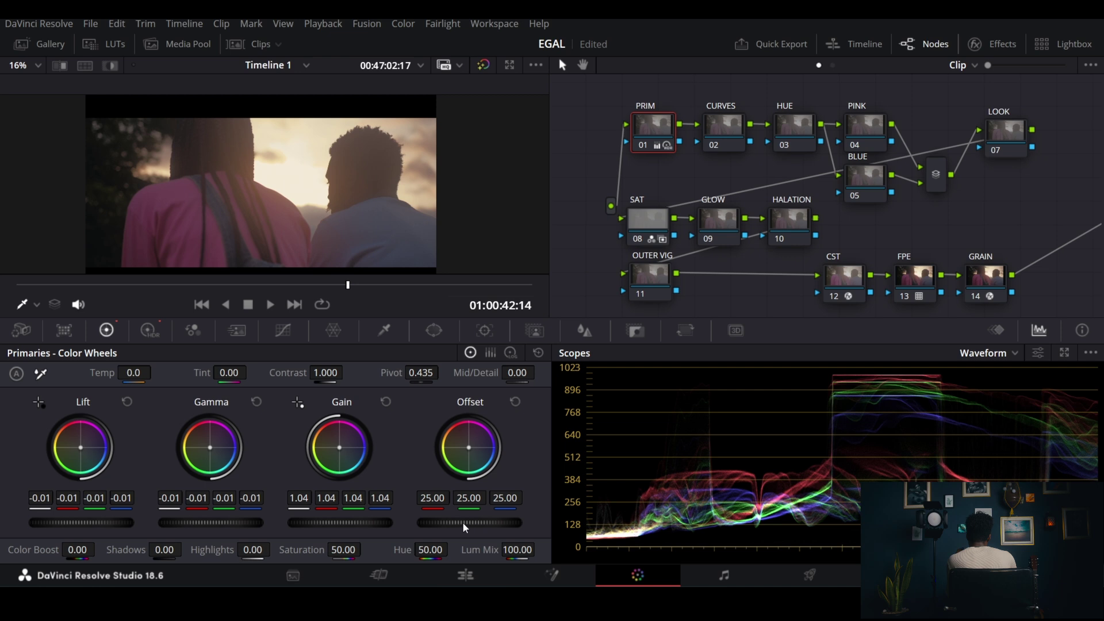
pyautogui.moveTo(462, 522); pyautogui.dragTo(490, 522)
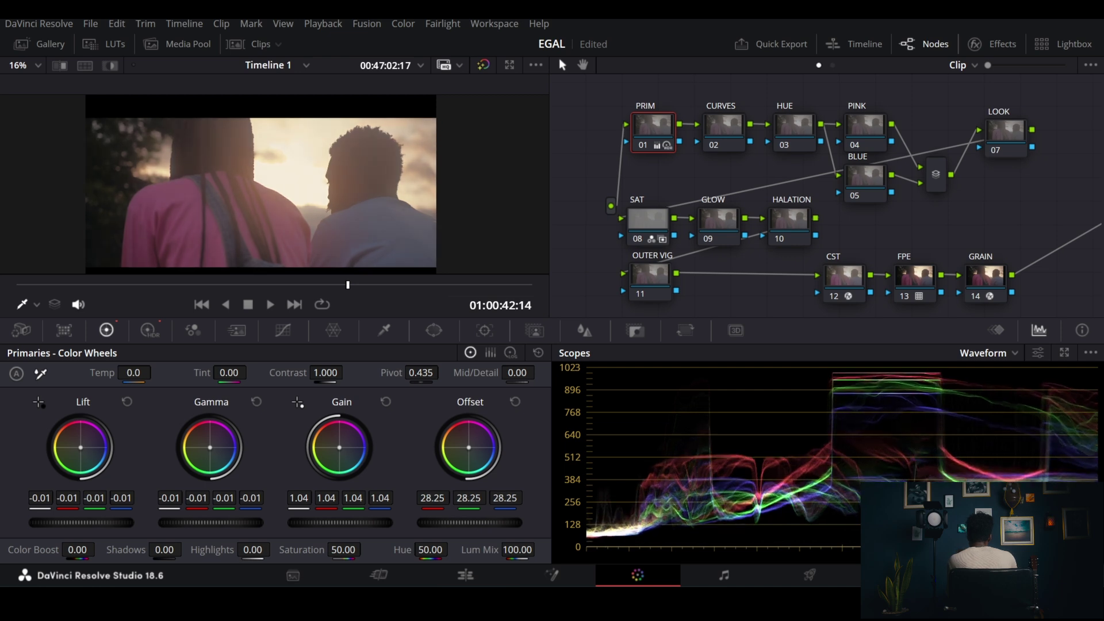
pyautogui.moveTo(247, 522)
pyautogui.mouseDown()
pyautogui.moveTo(233, 522)
pyautogui.moveTo(246, 522)
pyautogui.mouseUp()
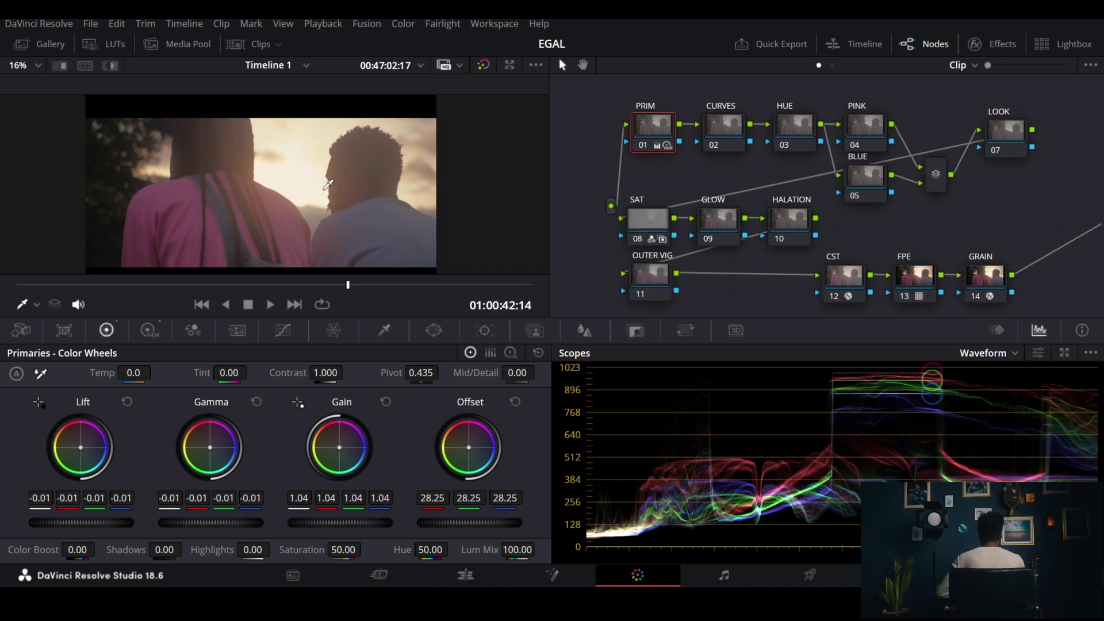
# Step: Copy the Glow node from the clip's other, finished grade version onto the empty GLOW node 09
pyautogui.moveTo(338, 168); pyautogui.dragTo(357, 165)
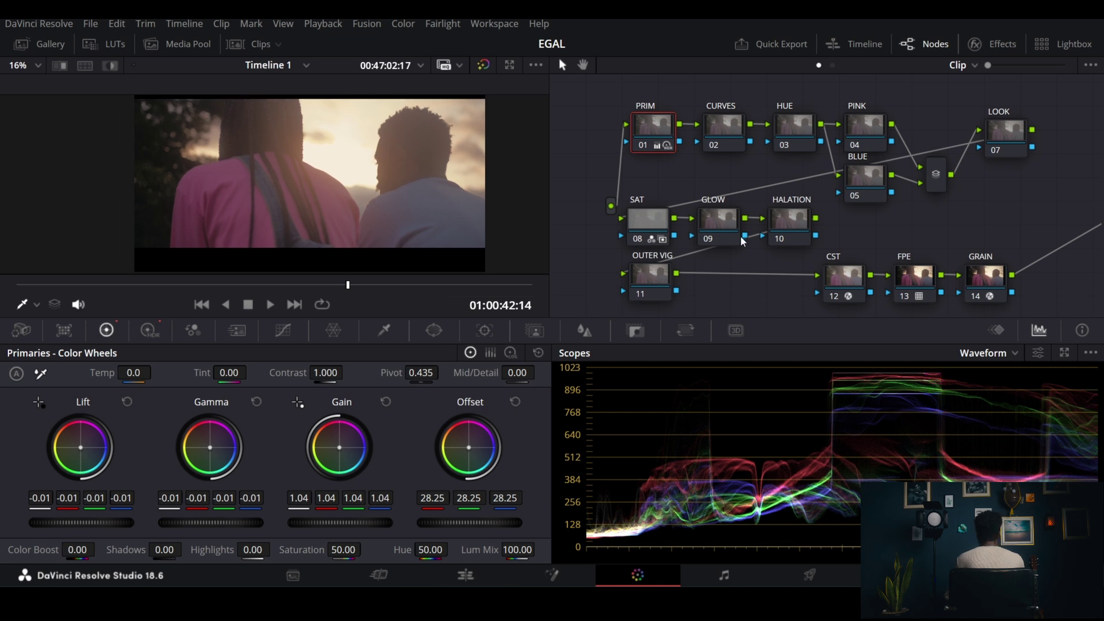
pyautogui.click(720, 211)
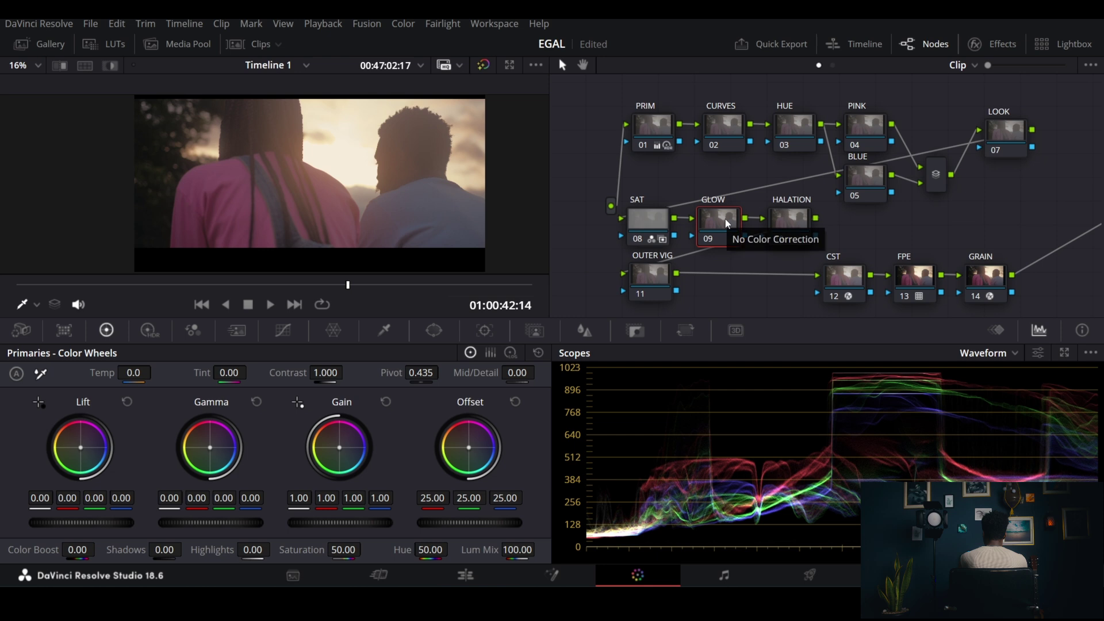
pyautogui.hotkey('ctrl', 'b')
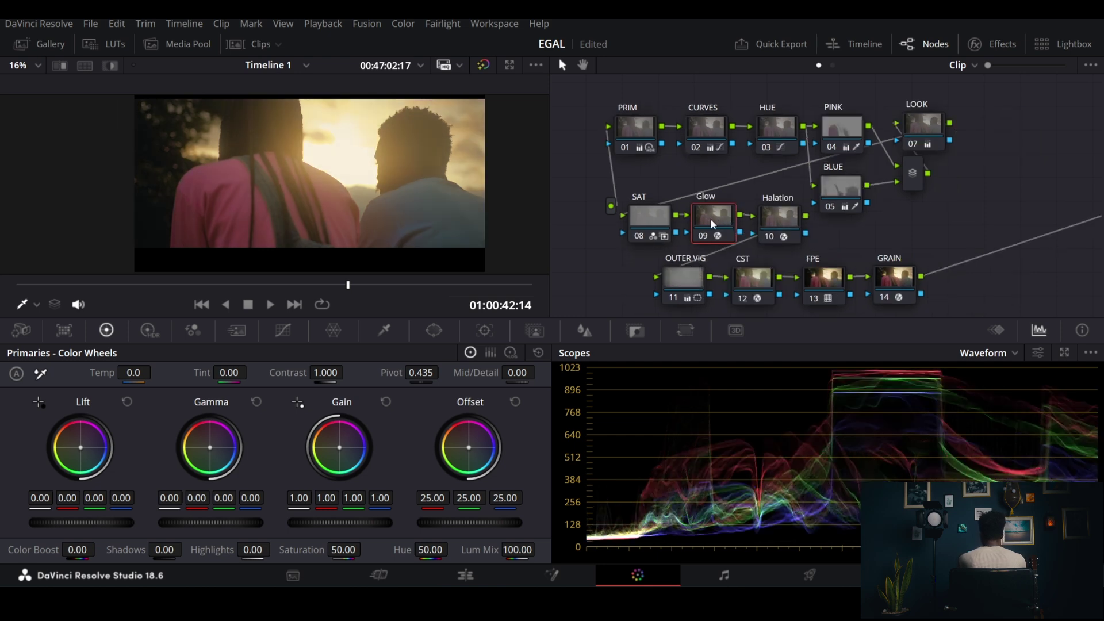
pyautogui.hotkey('ctrl', 'b')
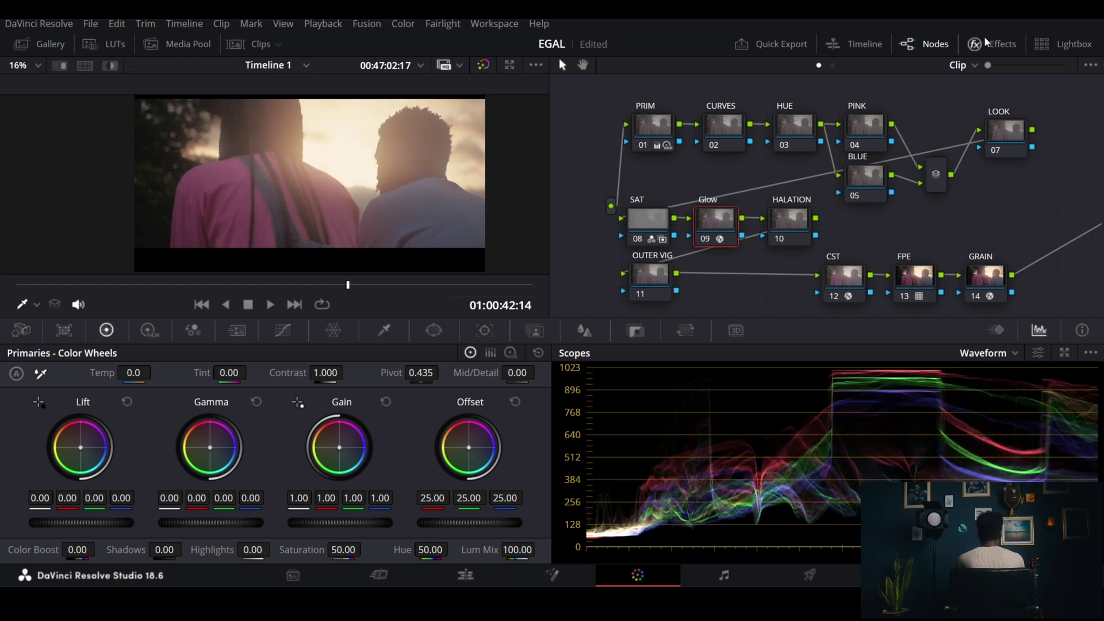
# Step: Examine the Glow effect's settings, including Shine Threshold, Shape And Spread, Color and Composite, and Global Blend
pyautogui.click(990, 43)
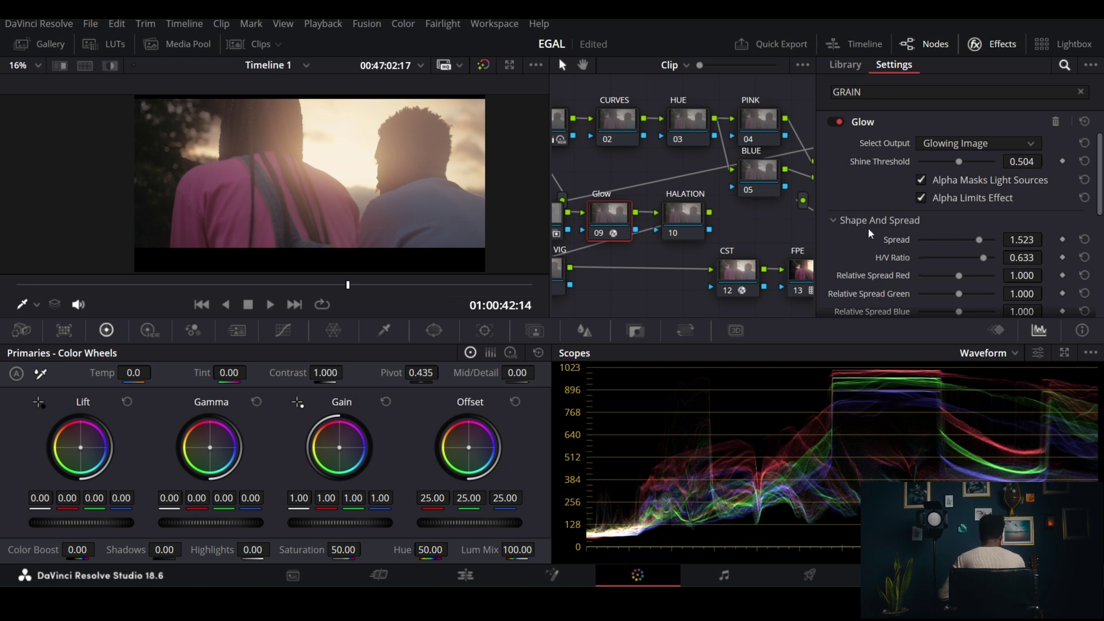
pyautogui.scroll(-8, 868, 228)
pyautogui.scroll(-1, 867, 227)
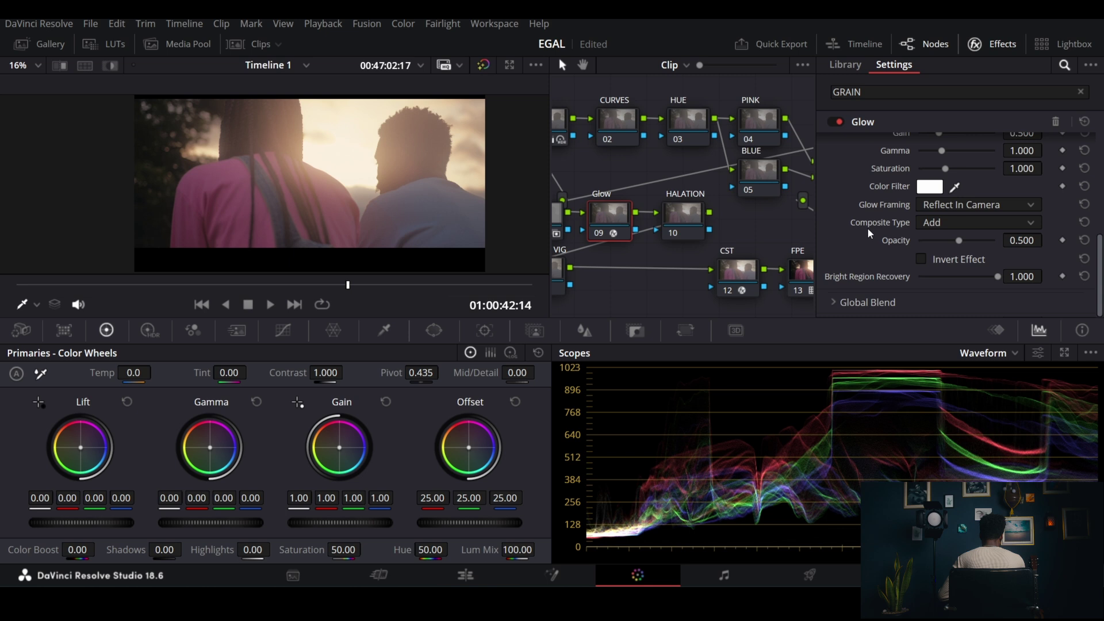
pyautogui.click(839, 305)
pyautogui.scroll(-3, 852, 287)
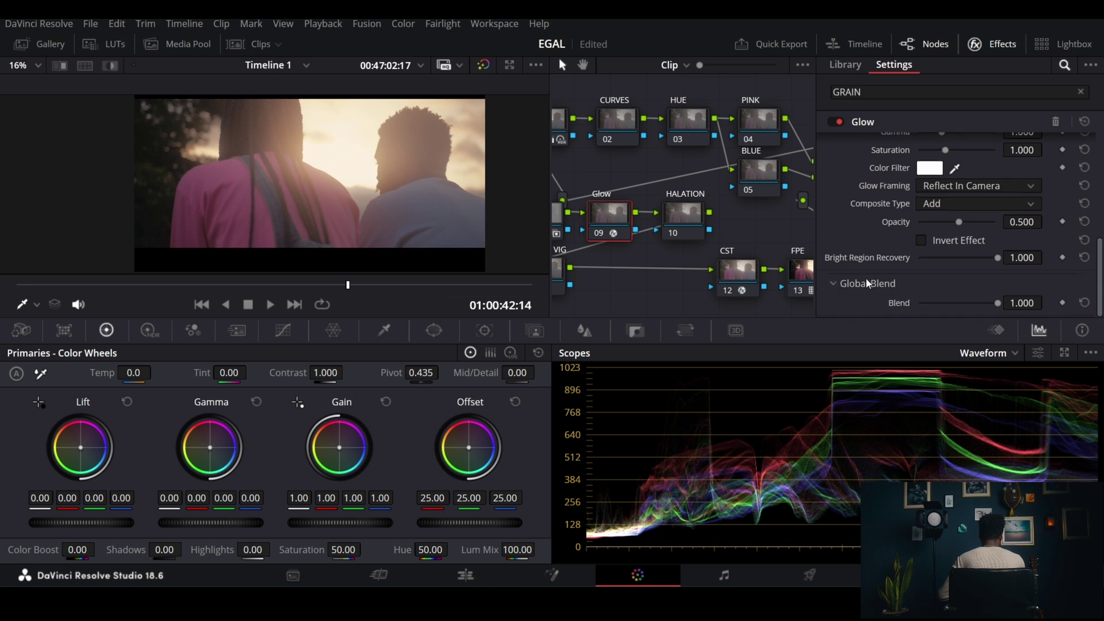
pyautogui.scroll(2, 865, 277)
pyautogui.scroll(2, 865, 277)
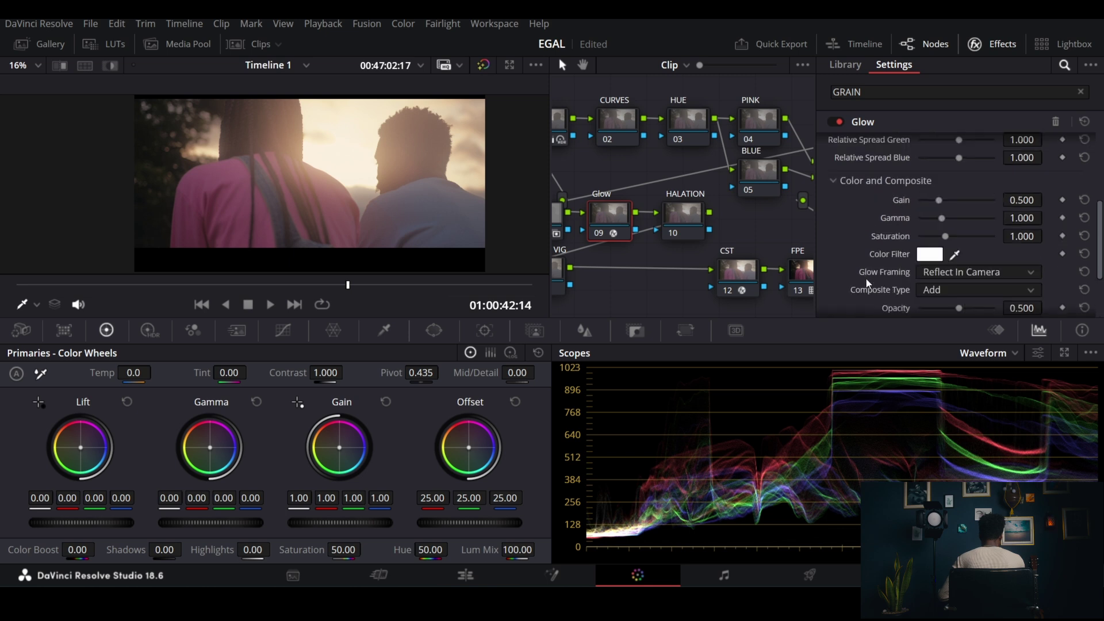
pyautogui.scroll(6, 865, 277)
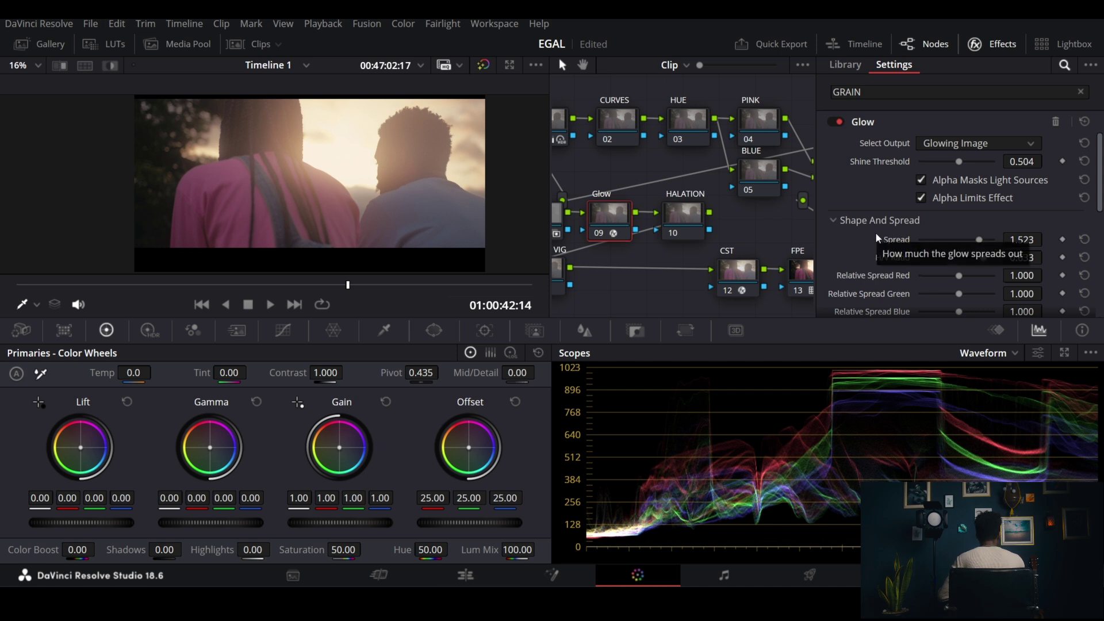
pyautogui.click(999, 44)
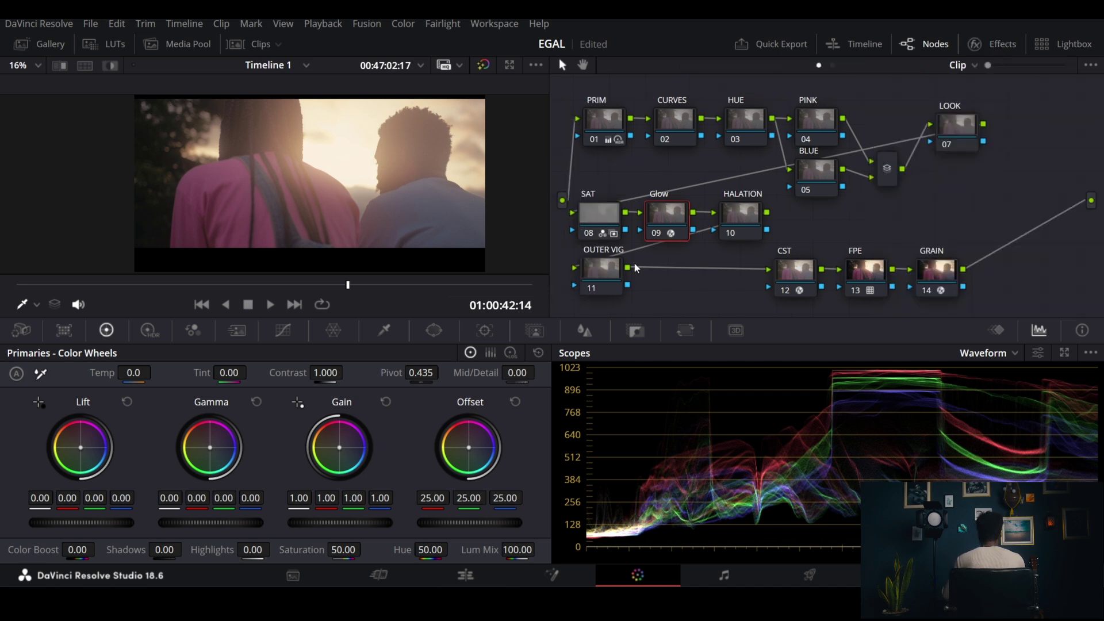
# Step: Rename node 09 as GLOW
pyautogui.doubleClick(665, 212)
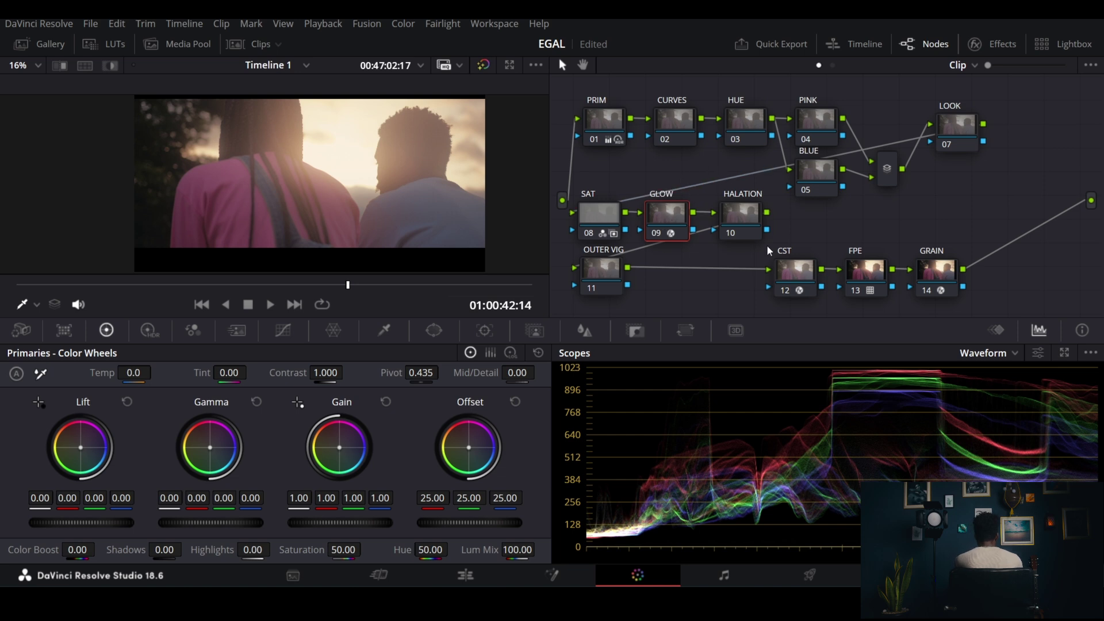
pyautogui.hscroll(-5, 761, 241)
pyautogui.scroll(2, 760, 242)
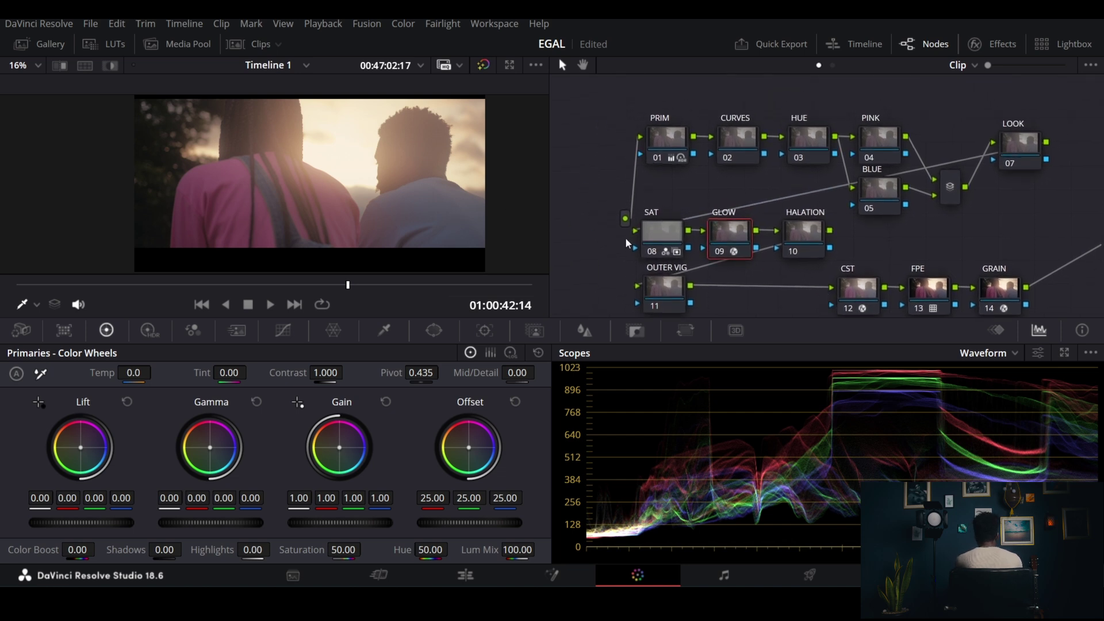
# Step: Compare the image with and without the glow by repeatedly disabling and enabling the GLOW node
pyautogui.hotkey('ctrl', 'd')
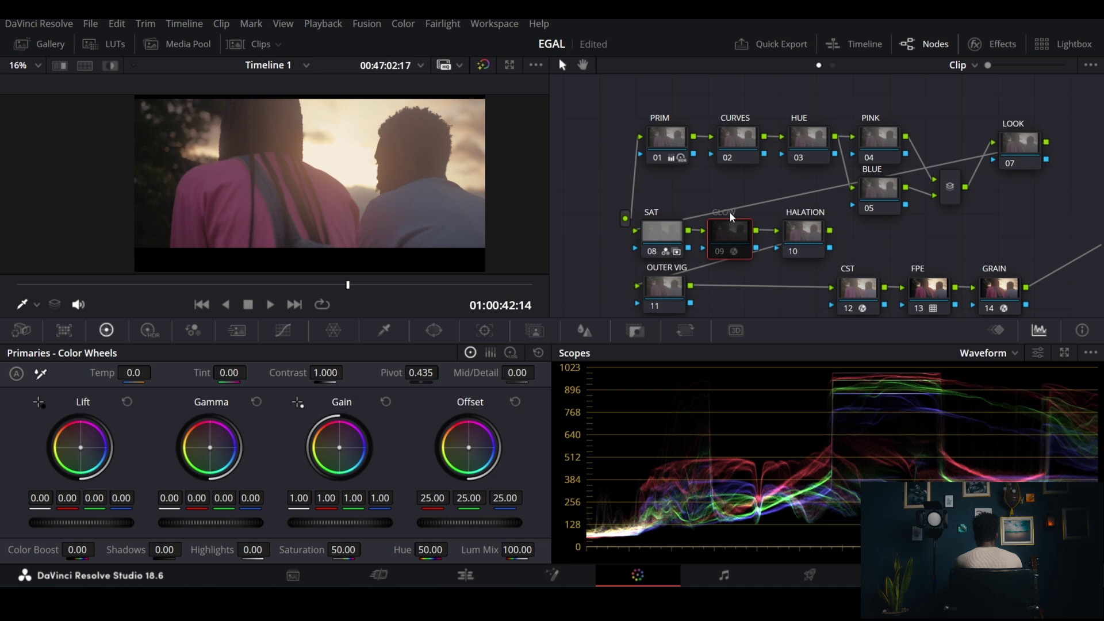
pyautogui.hotkey('ctrl', 'd')
pyautogui.hotkey('ctrl', 'd')
pyautogui.hotkey('ctrl', 'd')
pyautogui.hotkey('ctrl', 'd')
pyautogui.hotkey('ctrl', 'd')
pyautogui.hotkey('ctrl', 'd')
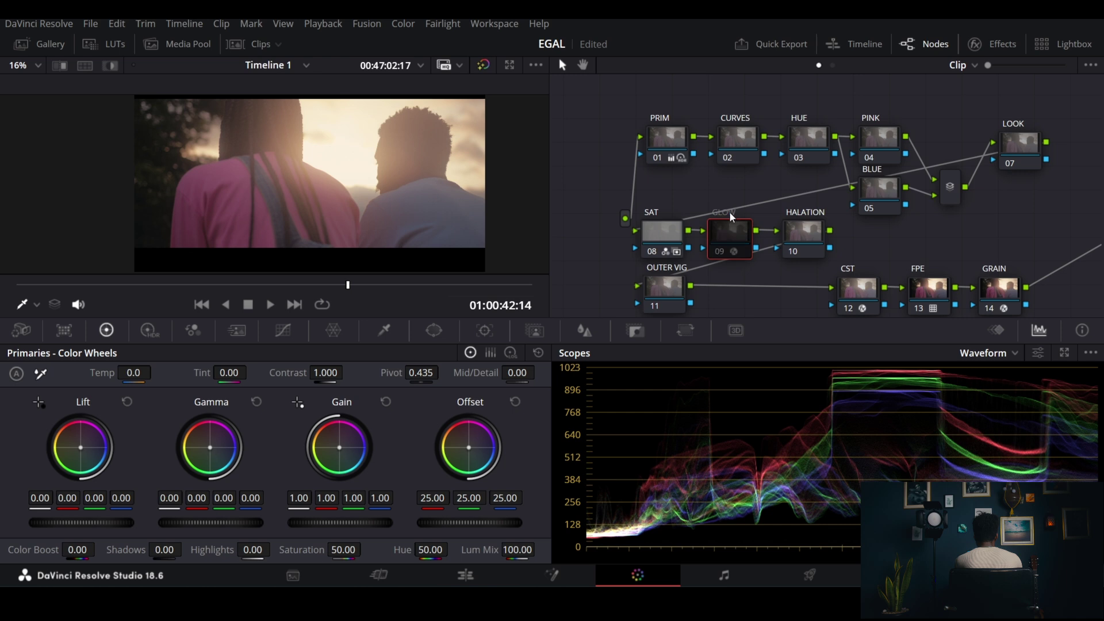
pyautogui.hotkey('ctrl', 'd')
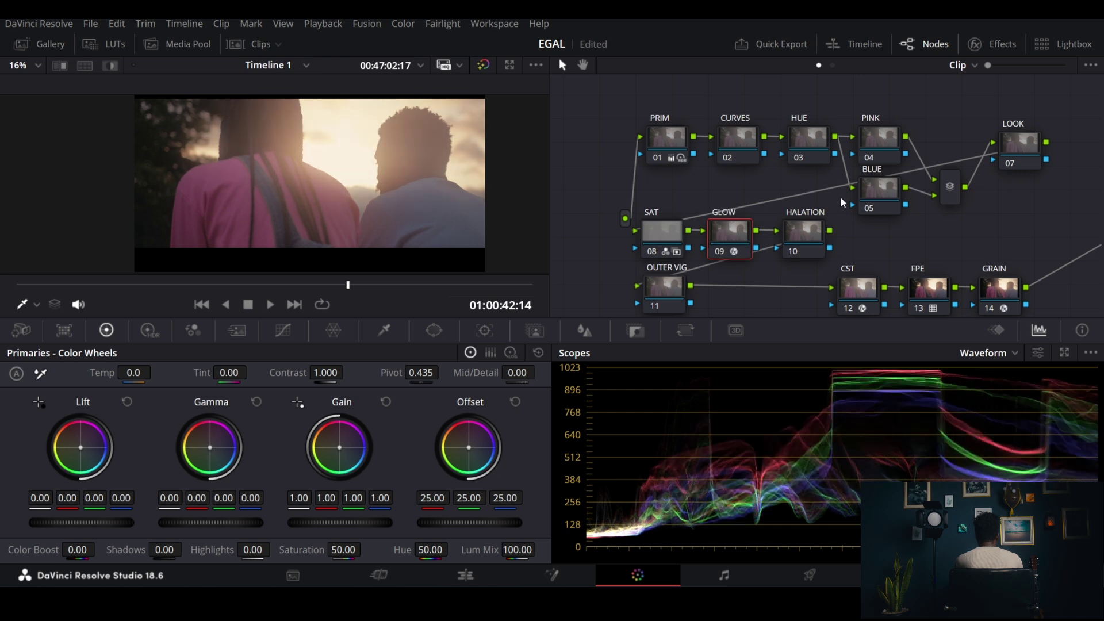
# Step: Add the default anchor points to the custom luminance curve of the CURVES node
pyautogui.click(720, 142)
pyautogui.click(283, 330)
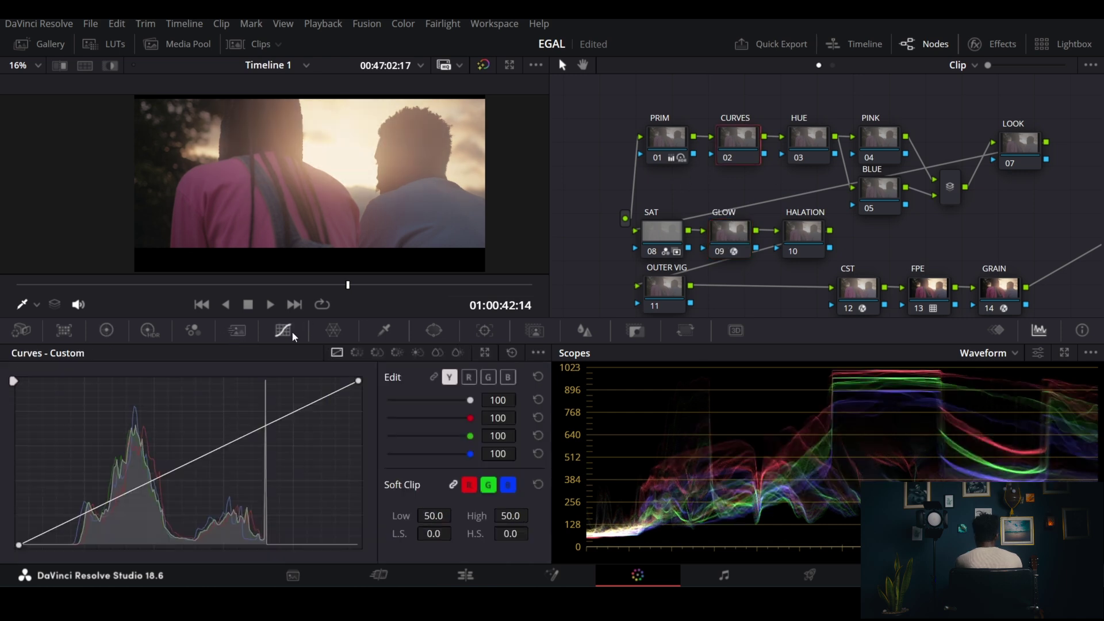
pyautogui.click(542, 351)
pyautogui.click(584, 460)
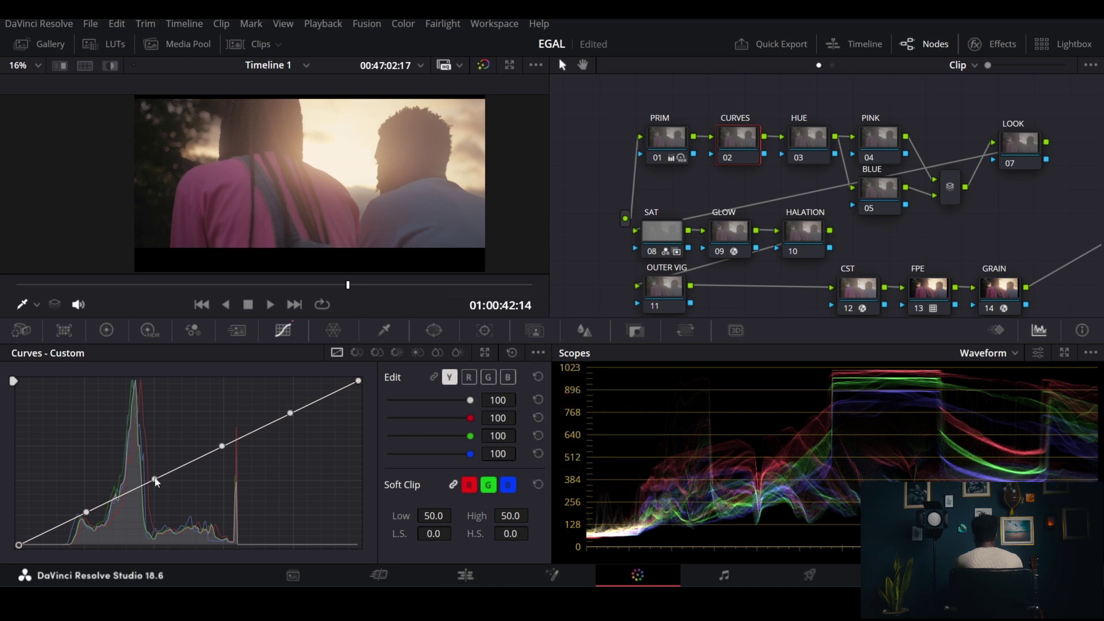
# Step: Shape a gentle S-curve on luminance by lowering the shadow and lower-mid points, raising the upper-mid point and lifting the black point
pyautogui.moveTo(87, 515); pyautogui.dragTo(87, 518)
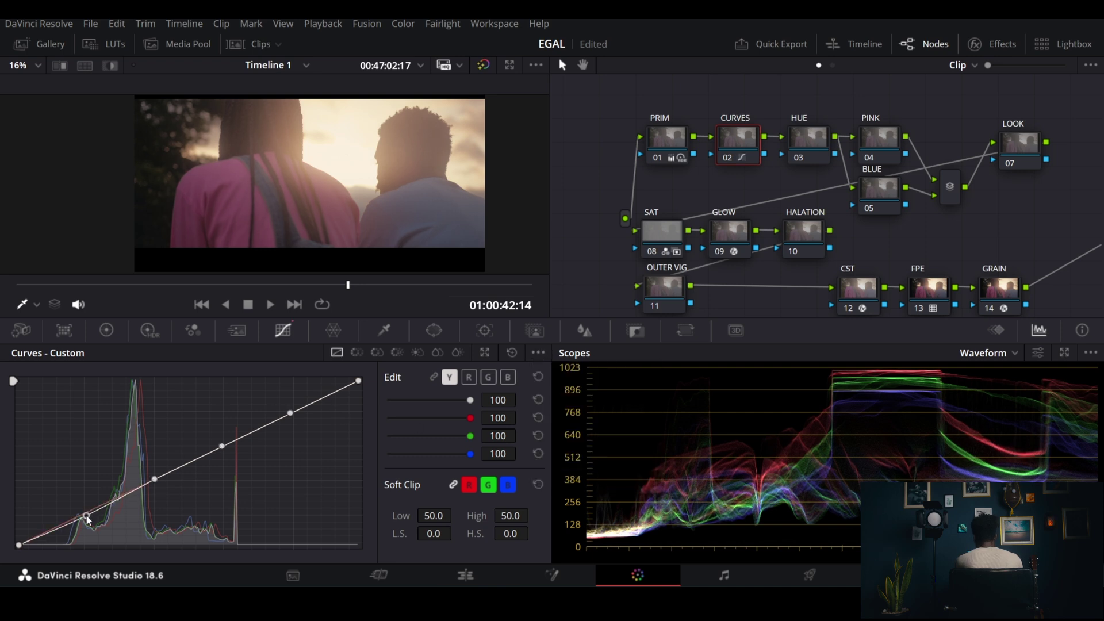
pyautogui.moveTo(221, 446); pyautogui.dragTo(219, 444)
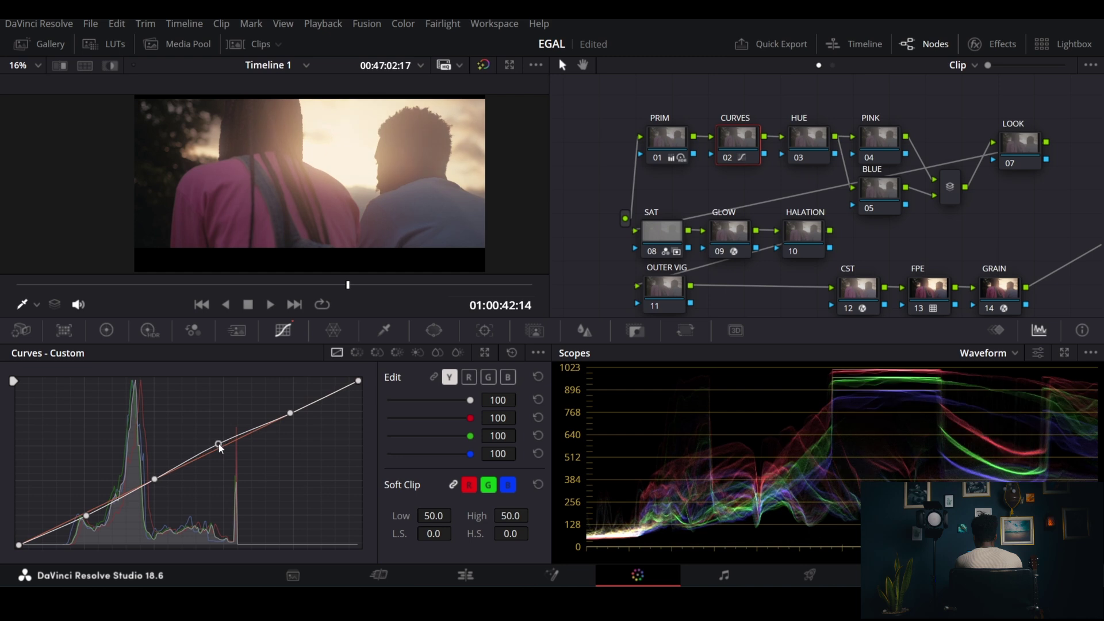
pyautogui.moveTo(154, 480); pyautogui.dragTo(156, 483)
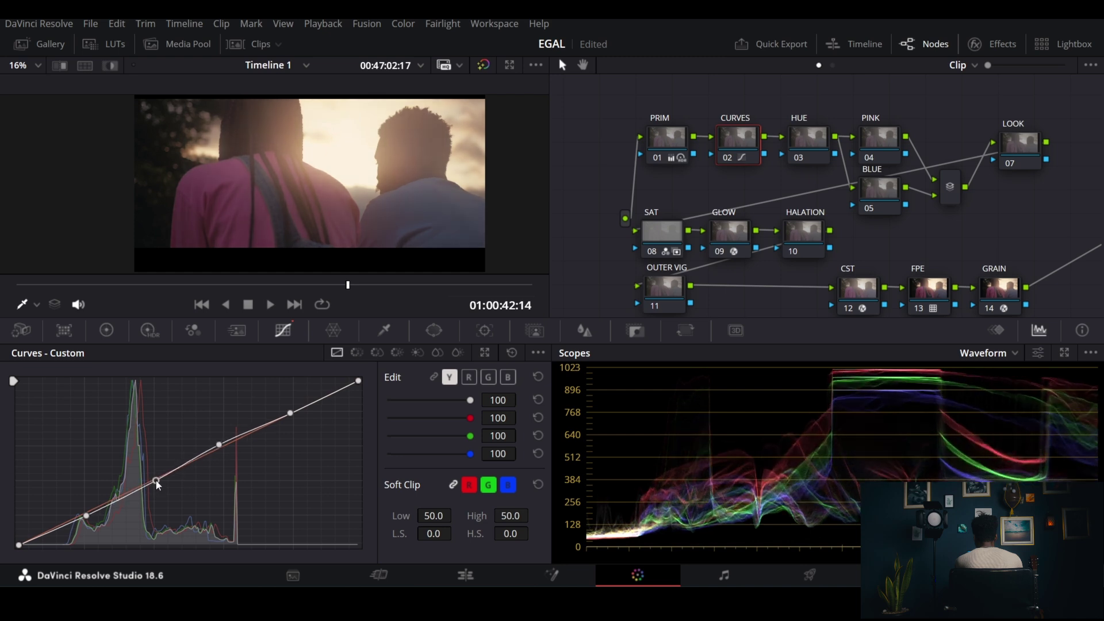
pyautogui.moveTo(19, 547); pyautogui.dragTo(19, 539)
pyautogui.moveTo(86, 516); pyautogui.dragTo(84, 517)
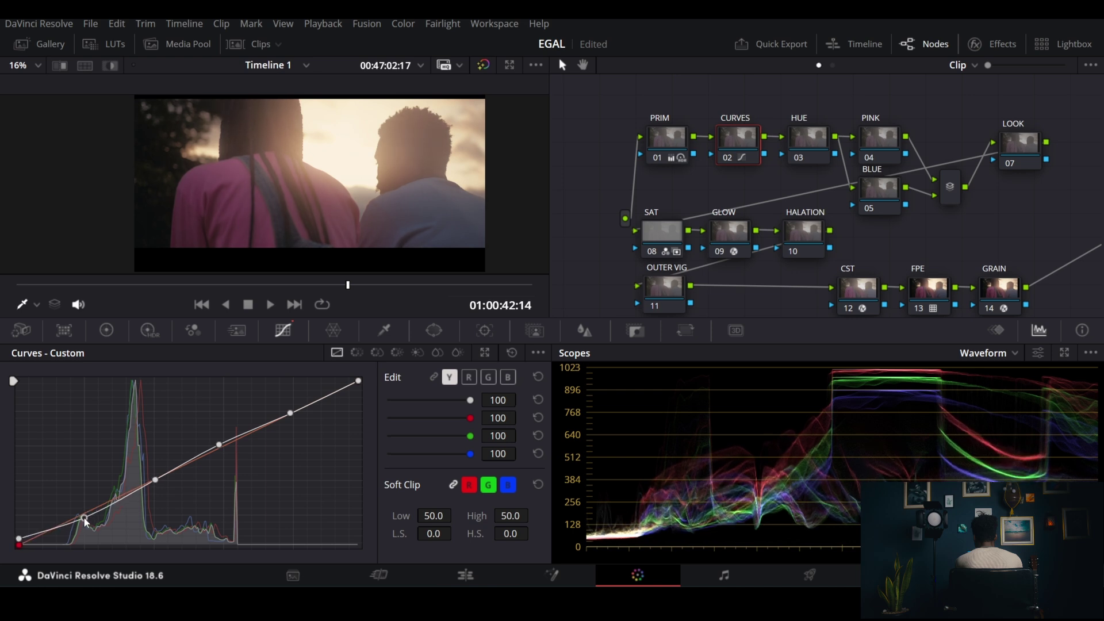
# Step: Lift the black point of the blue channel's custom curve slightly on the CURVES node
pyautogui.click(508, 377)
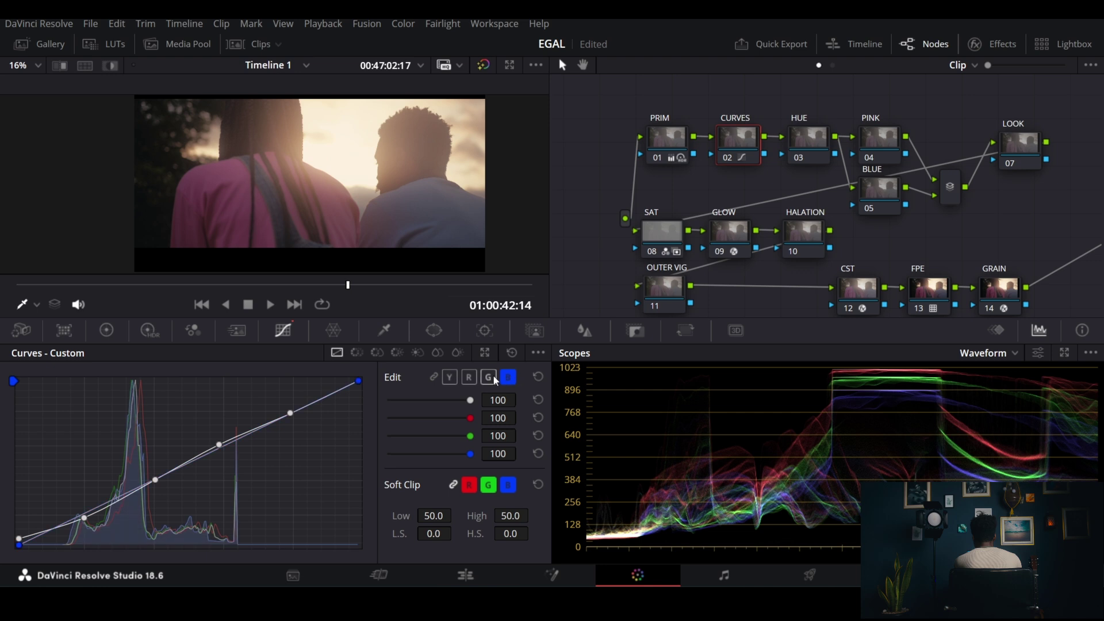
pyautogui.moveTo(19, 545); pyautogui.dragTo(19, 538)
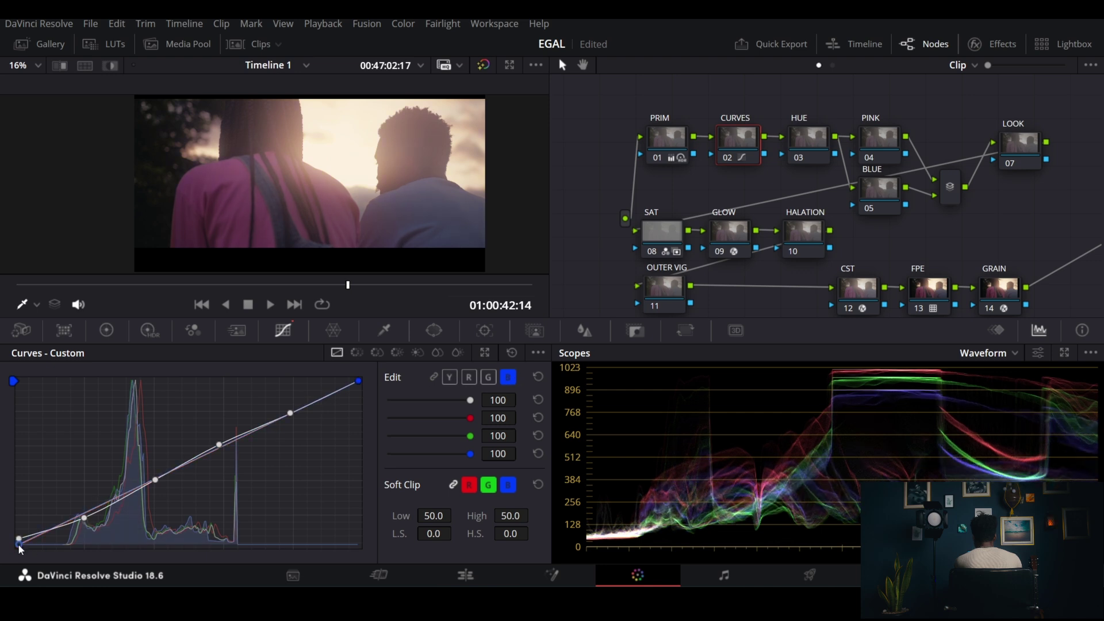
# Step: Add the default anchor points to the blue channel's custom curve on the CURVES node and fine-tune its lifted black point
pyautogui.click(538, 352)
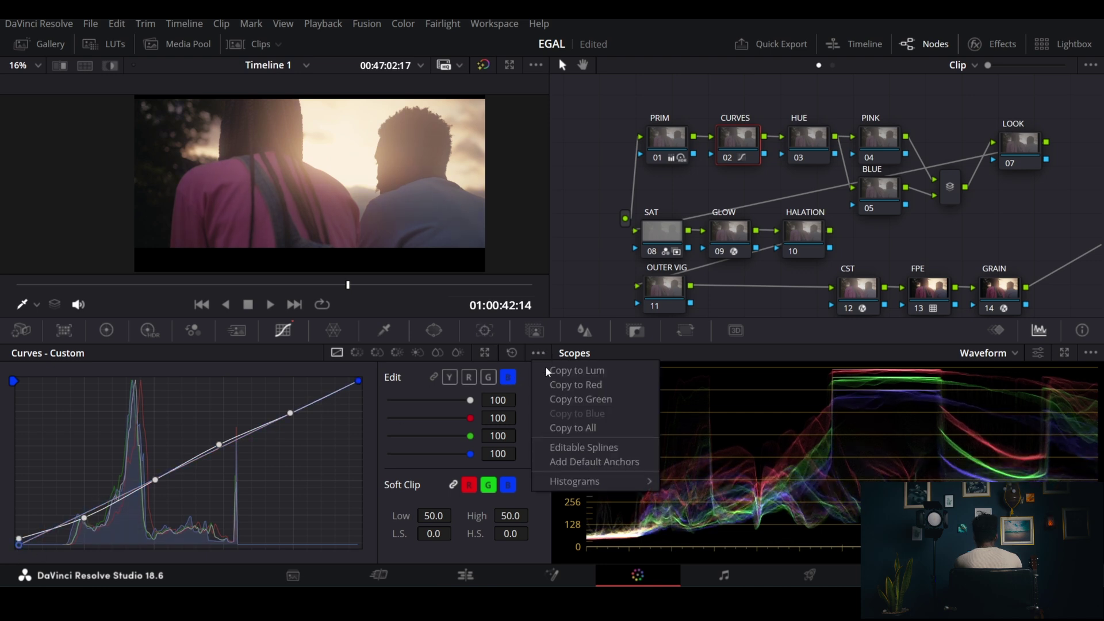
pyautogui.click(575, 460)
pyautogui.moveTo(19, 539); pyautogui.dragTo(18, 542)
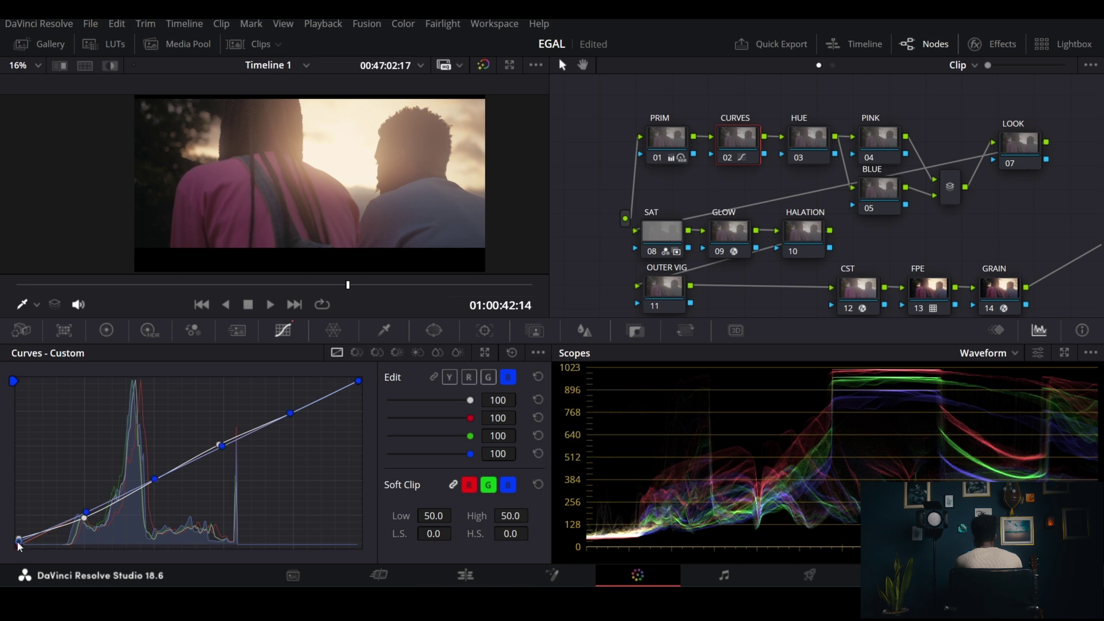
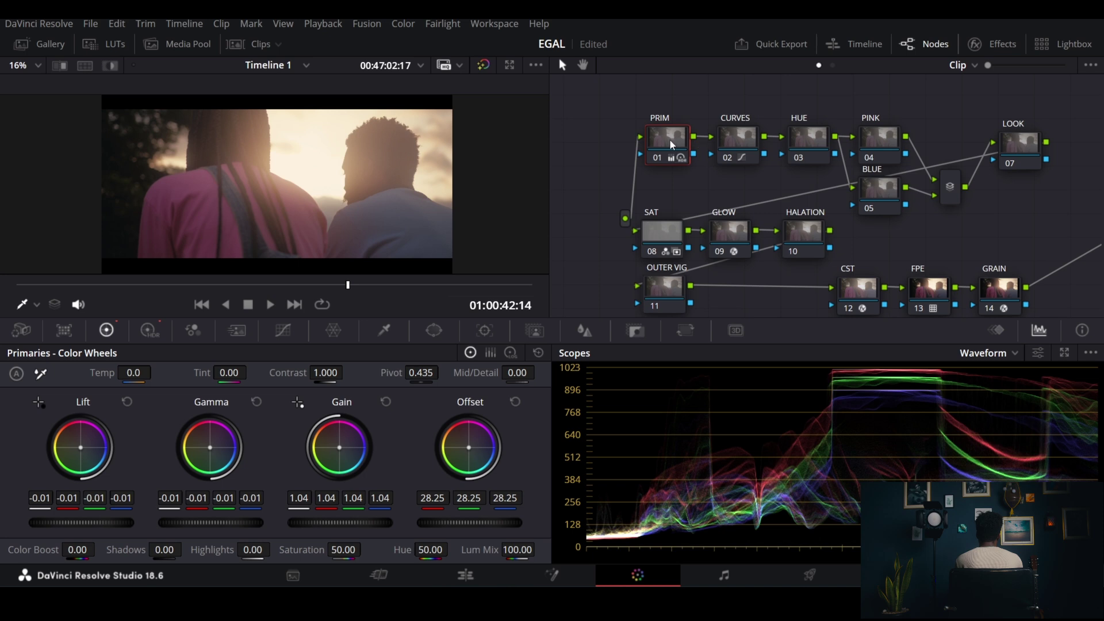
# Step: Try warming the PRIM node's offset to R 29.54, G 27.69, B 26.98, and undo the change
pyautogui.moveTo(1021, 144); pyautogui.dragTo(1021, 136)
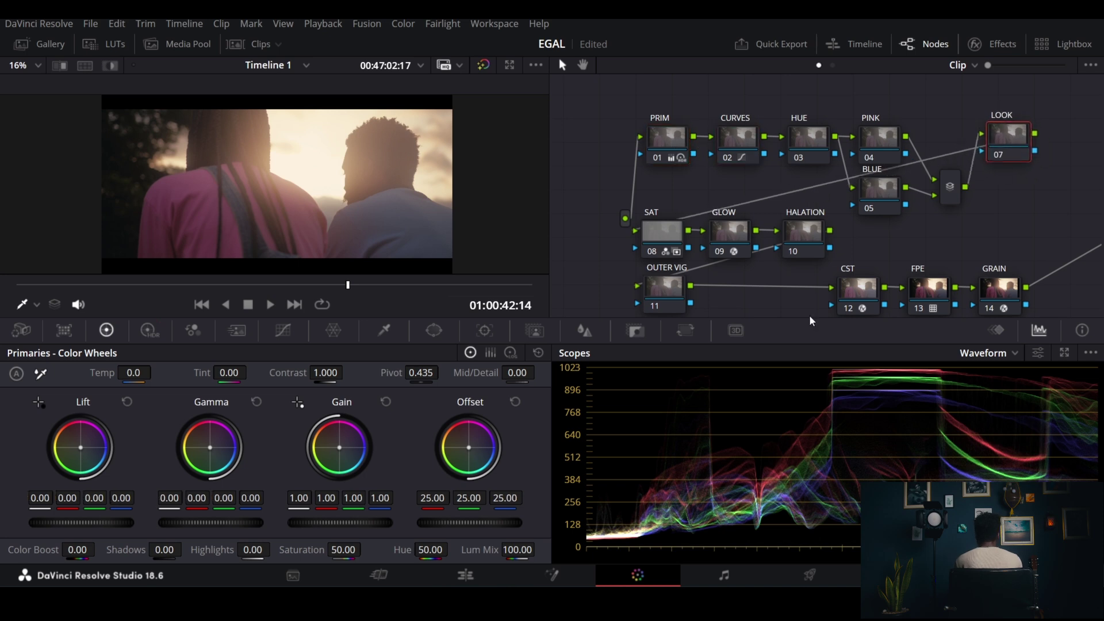
pyautogui.click(673, 139)
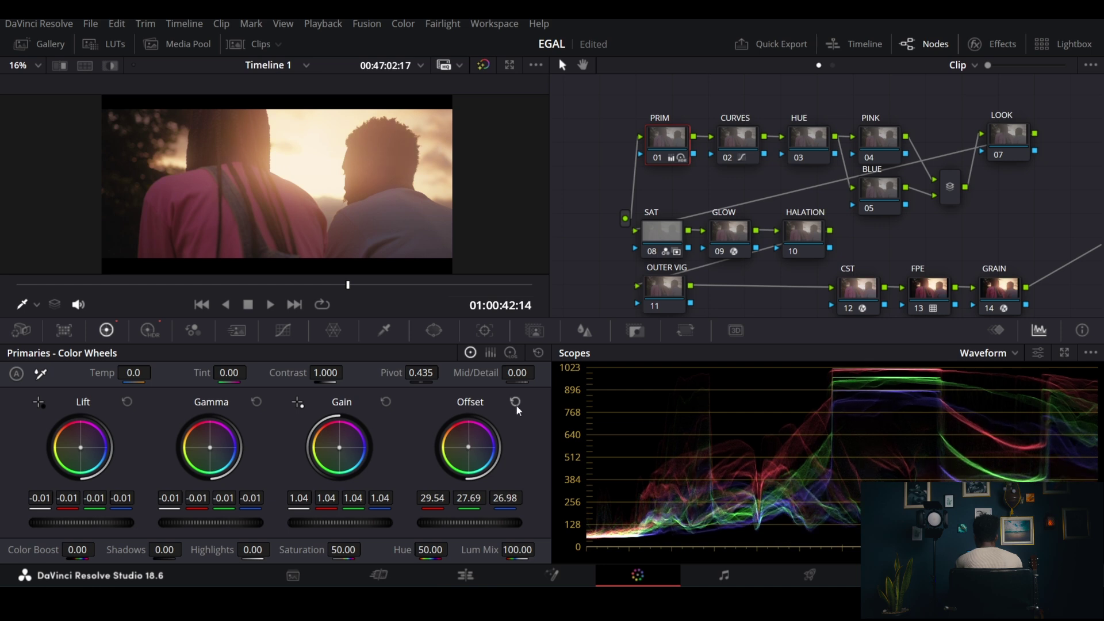
pyautogui.hotkey('ctrl', 'z')
pyautogui.hotkey('ctrl', 'z')
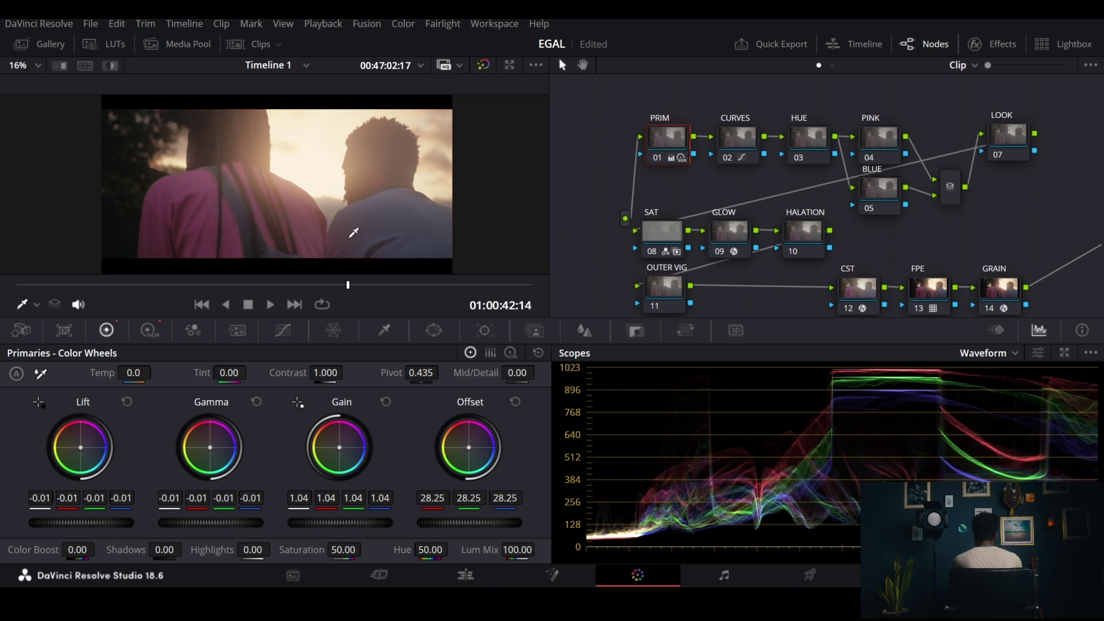
# Step: Set the timeline proxy resolution to Half
pyautogui.scroll(1, 356, 223)
pyautogui.scroll(1, 356, 223)
pyautogui.click(451, 65)
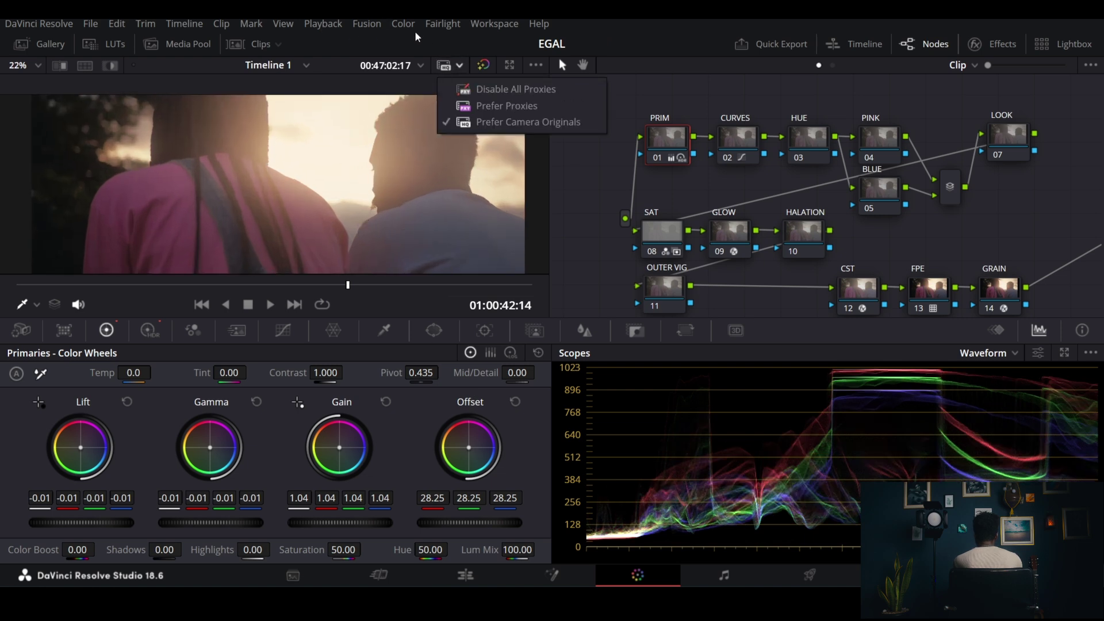
pyautogui.click(316, 26)
pyautogui.moveTo(478, 78)
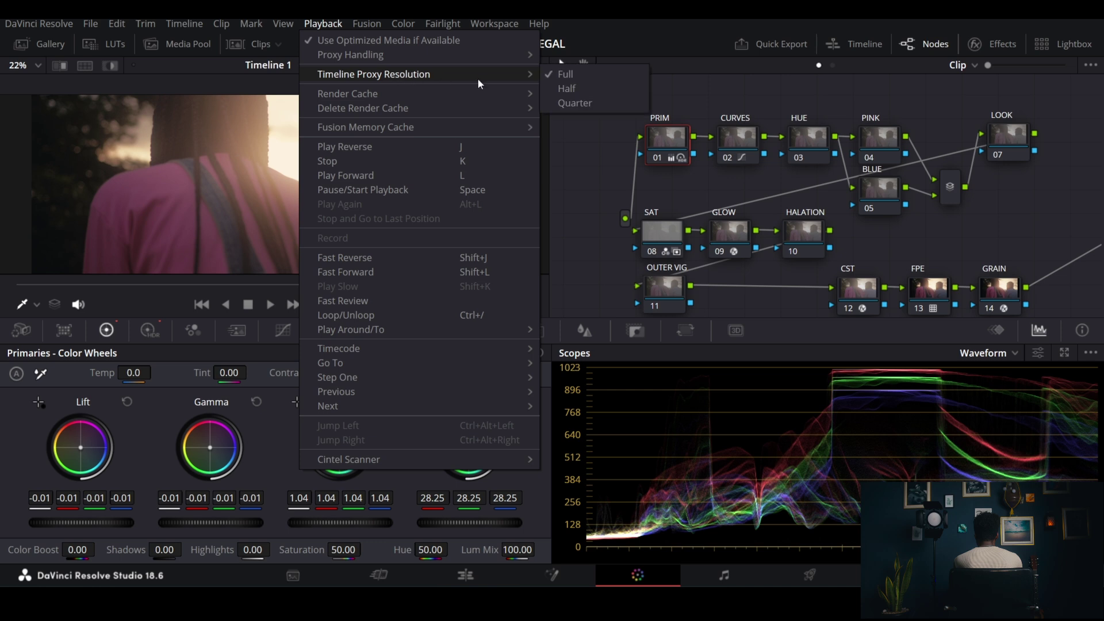
pyautogui.click(587, 91)
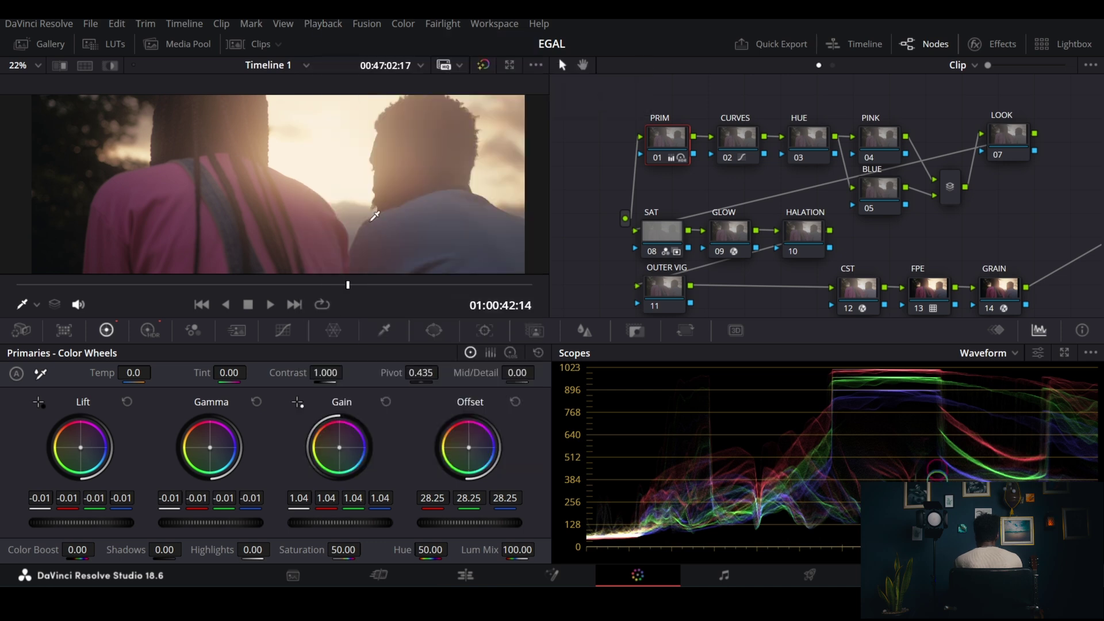
# Step: Try a subtler warm offset on the PRIM node, R 28.88, G 27.95, B 27.59, and undo it
pyautogui.scroll(2, 442, 154)
pyautogui.scroll(-2, 431, 161)
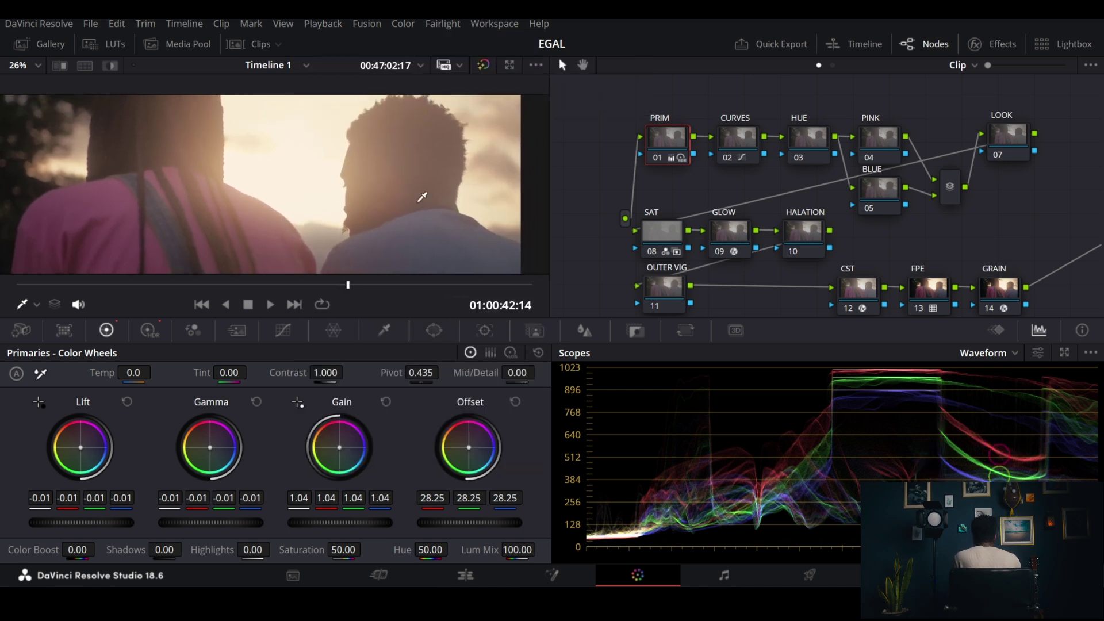
pyautogui.scroll(-2, 403, 229)
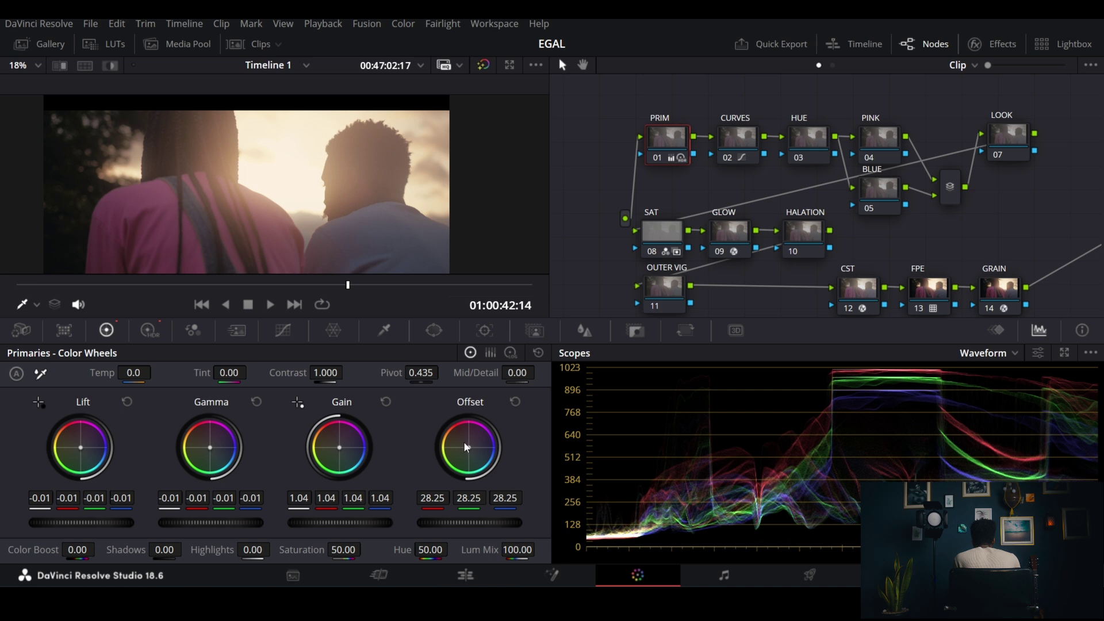
pyautogui.moveTo(469, 447); pyautogui.dragTo(480, 465)
pyautogui.scroll(-1, 411, 166)
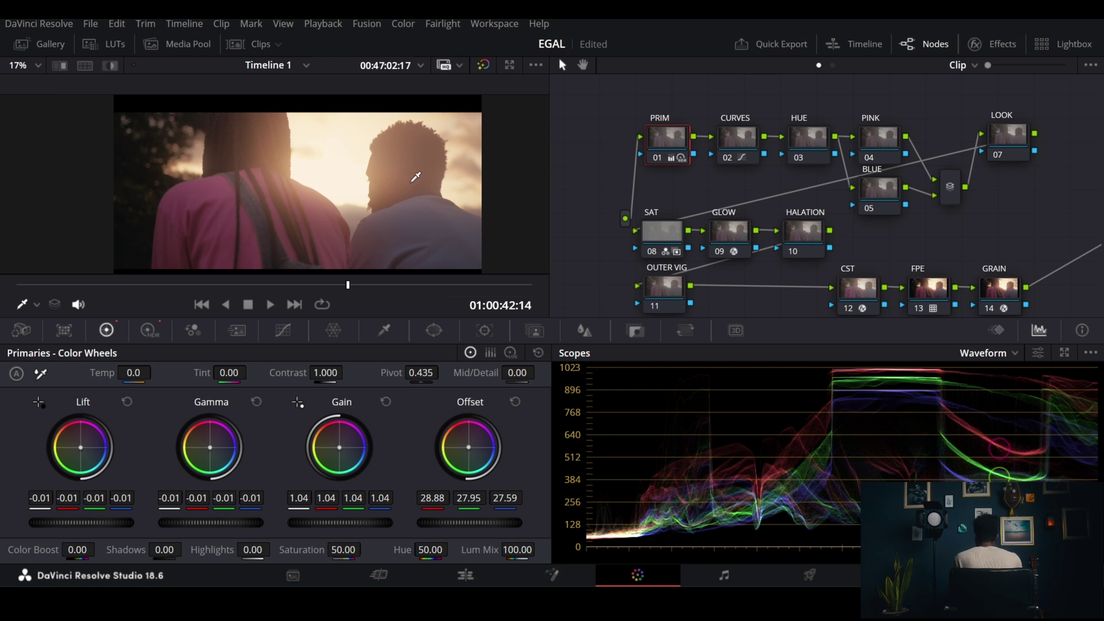
pyautogui.hotkey('ctrl', 'z')
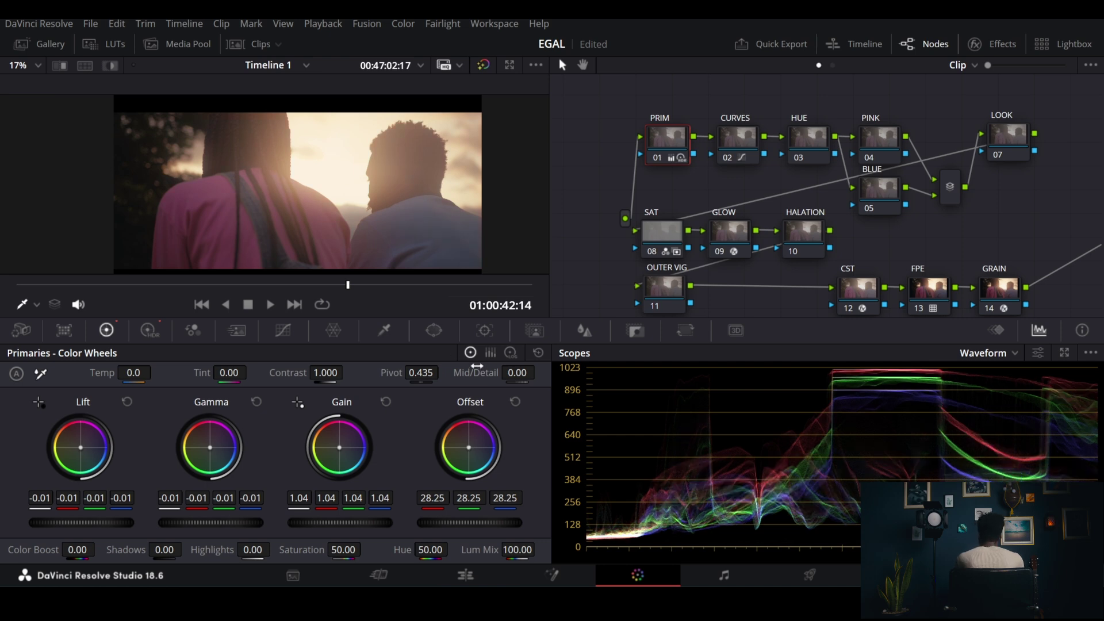
pyautogui.hotkey('ctrl', 'z')
# Step: Warm the PRIM node's gain to R 1.05, G 1.04, B 1.01 and shift the LOOK node's offset to R 23.92, G 25.11, B 24.64
pyautogui.click(664, 144)
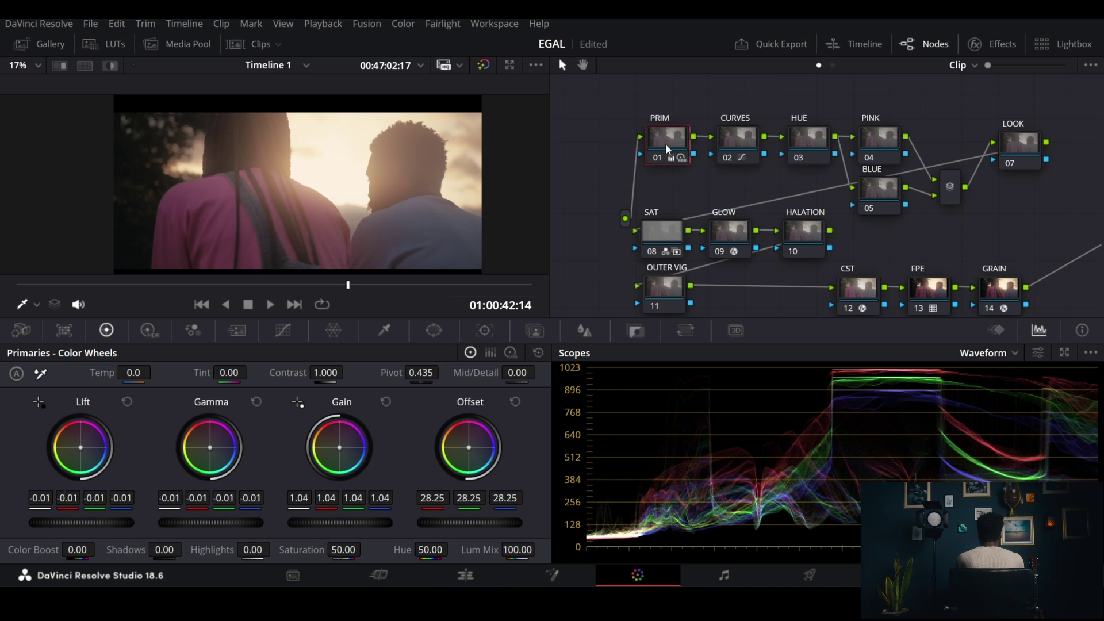
pyautogui.moveTo(326, 498); pyautogui.dragTo(371, 498)
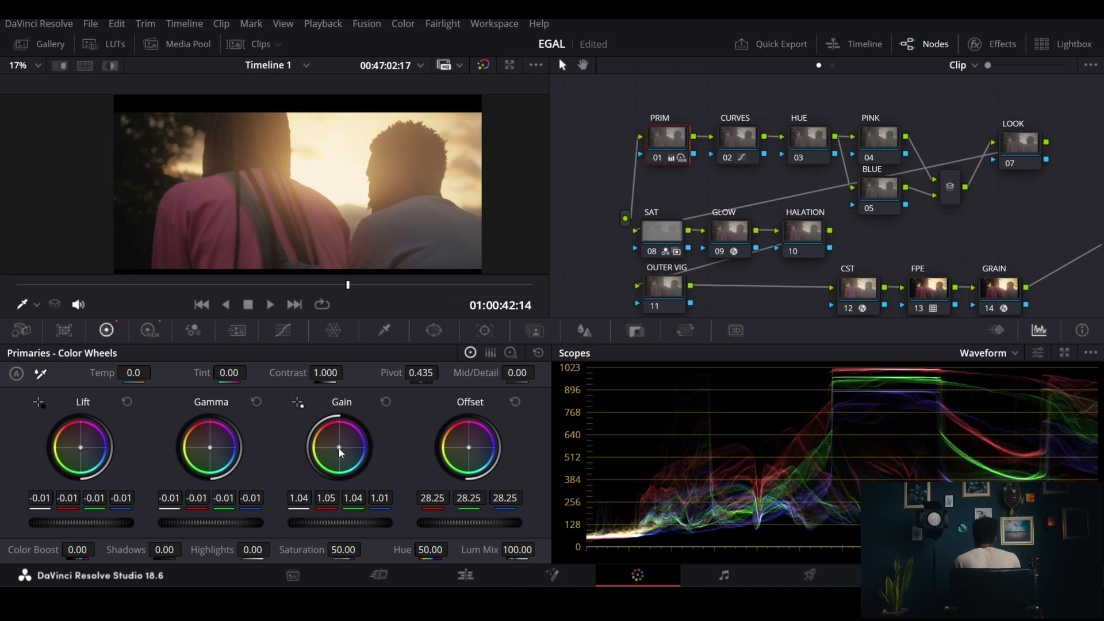
pyautogui.click(1028, 137)
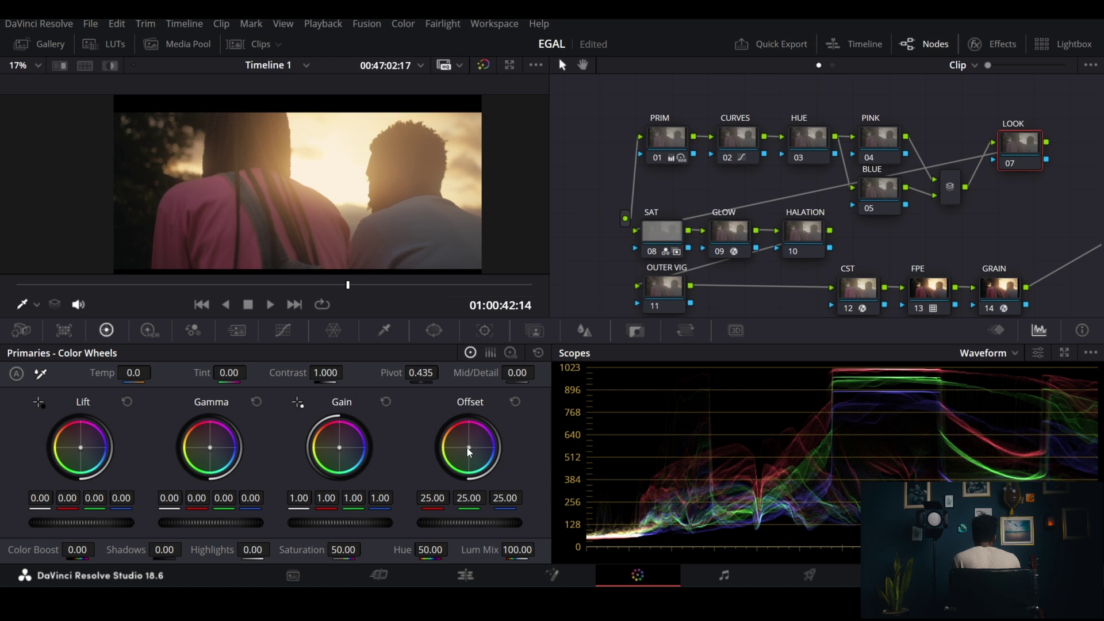
pyautogui.moveTo(469, 448); pyautogui.dragTo(464, 453)
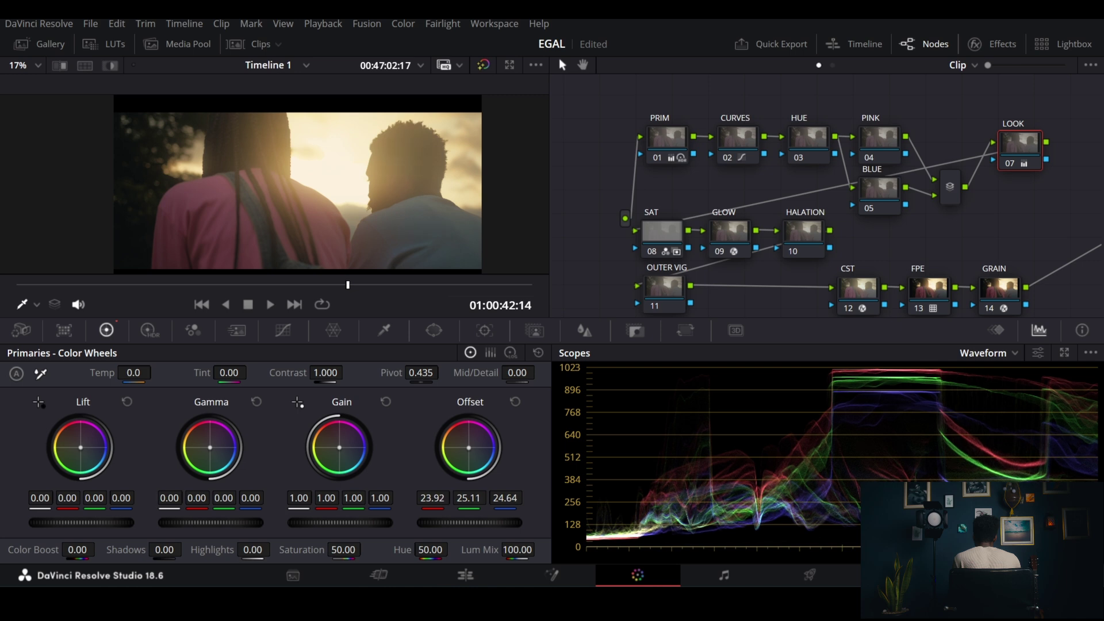
# Step: Set the key output gain of the SAT node to about 0.3
pyautogui.click(659, 230)
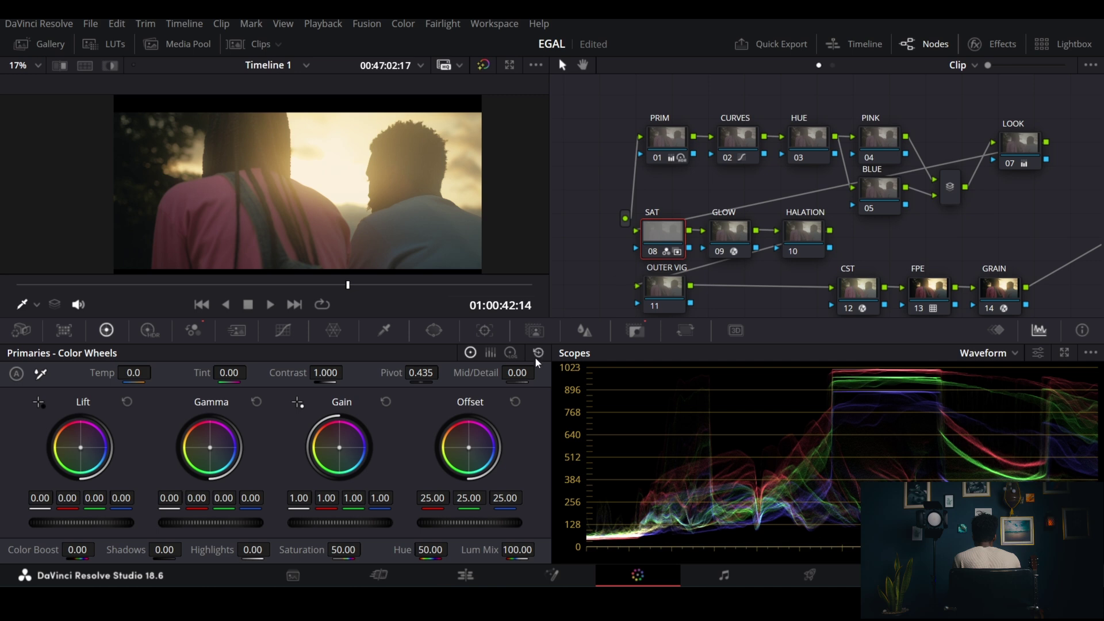
pyautogui.click(633, 335)
pyautogui.click(384, 464)
pyautogui.press('BackSpace')
pyautogui.write('0.3')
pyautogui.press('Return')
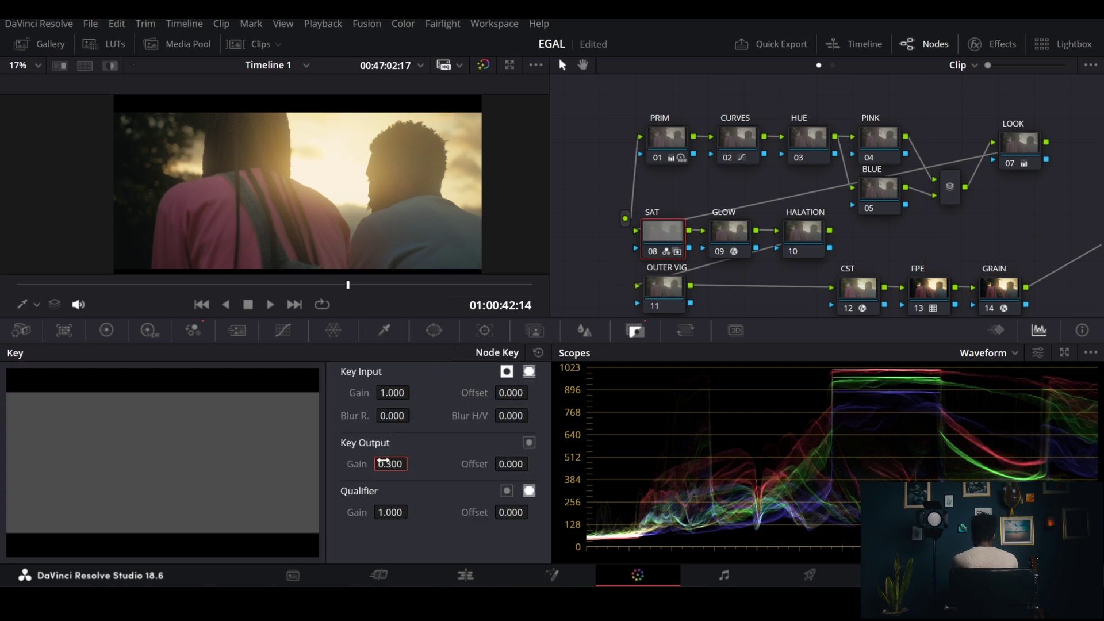
pyautogui.moveTo(385, 462); pyautogui.dragTo(391, 462)
pyautogui.click(394, 463)
# Step: Set Color Boost to 1.00 in the primaries of the PRIM node
pyautogui.click(652, 160)
pyautogui.click(106, 329)
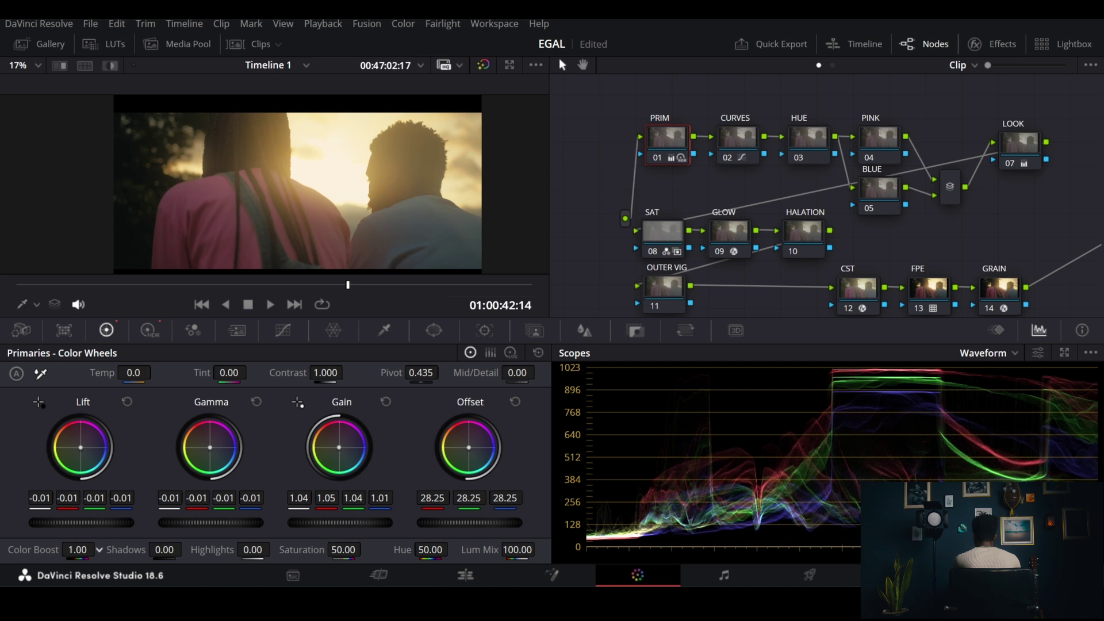
pyautogui.scroll(-2, 437, 214)
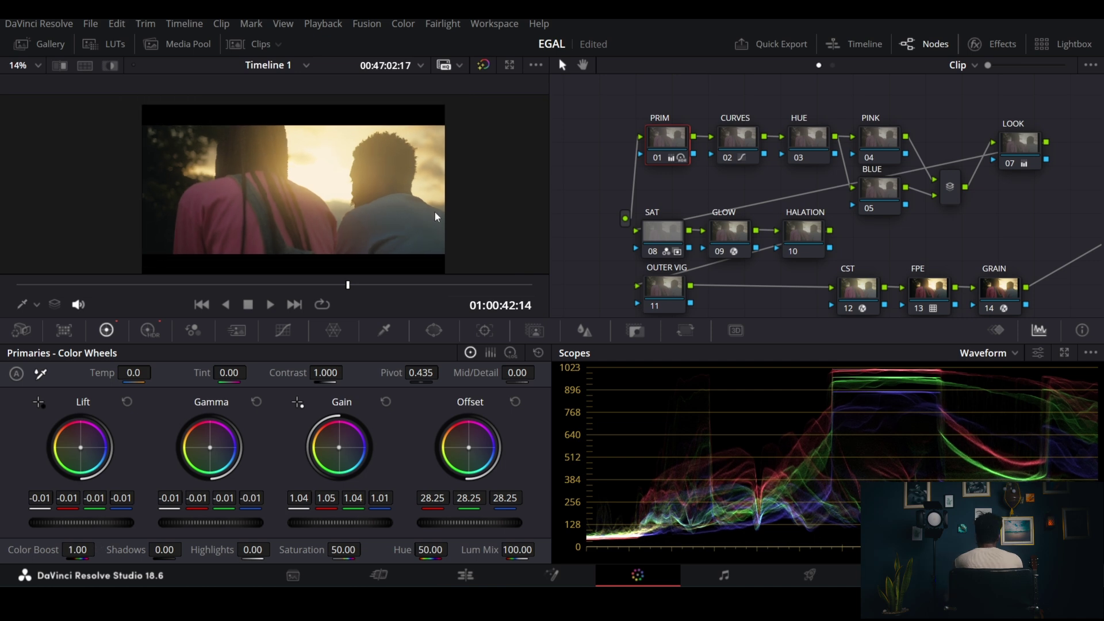
pyautogui.scroll(-1, 434, 212)
pyautogui.scroll(3, 433, 211)
pyautogui.scroll(-2, 434, 212)
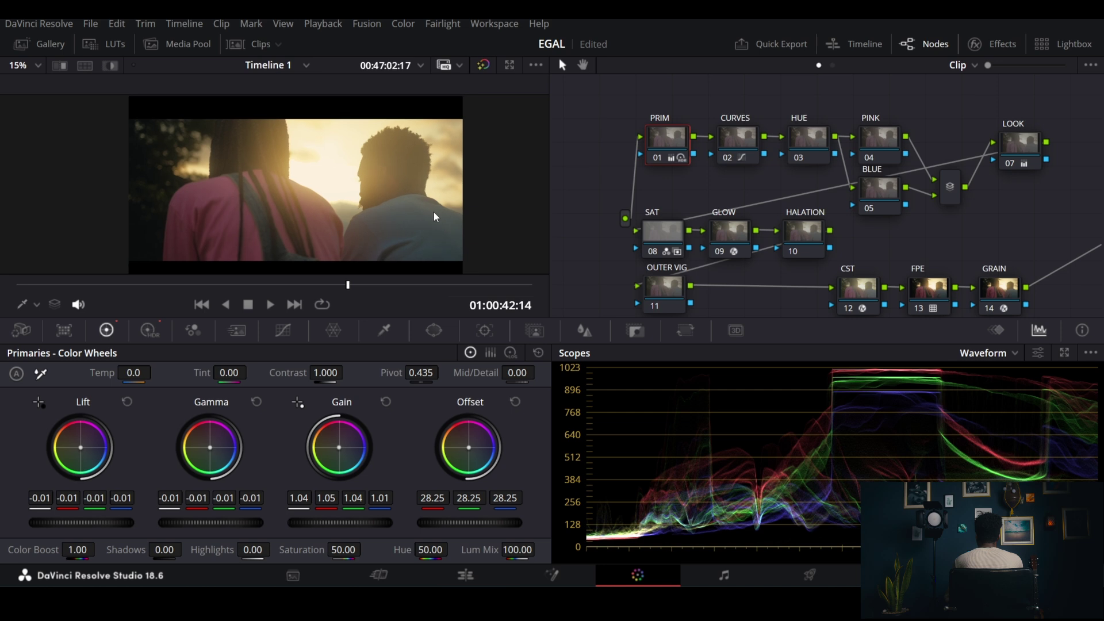
# Step: Compare the image with the PRIM node disabled and enabled several times, and save the project
pyautogui.hotkey('ctrl', 'd')
pyautogui.hotkey('ctrl', 'd')
pyautogui.hotkey('ctrl', 'd')
pyautogui.hotkey('ctrl', 'd')
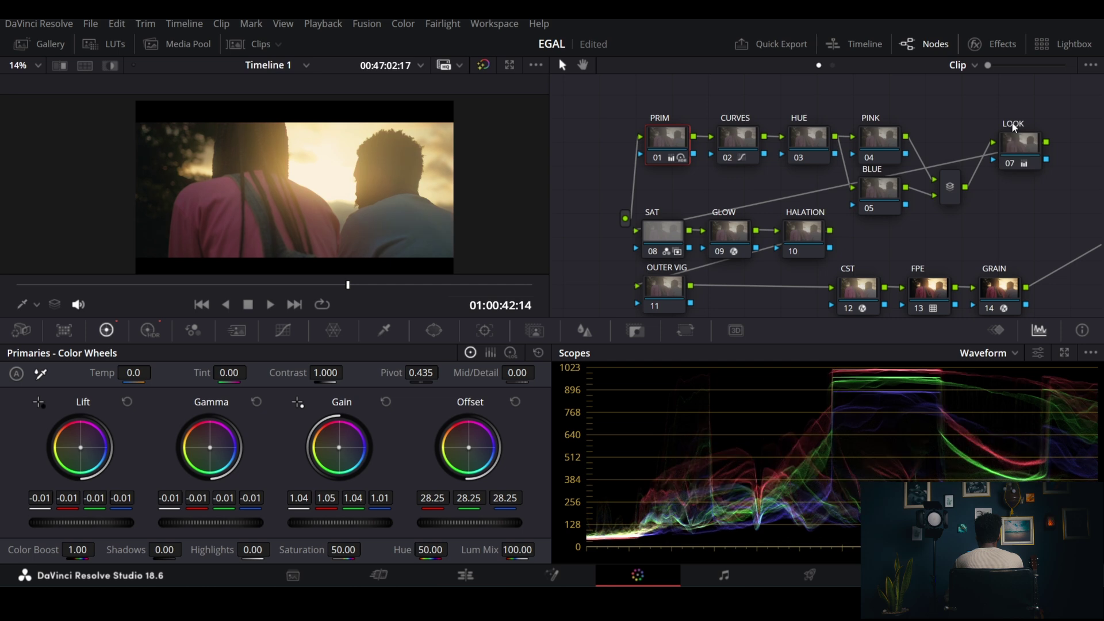
pyautogui.hotkey('ctrl', 'd')
pyautogui.hotkey('ctrl', 'd')
pyautogui.hotkey('ctrl', 's')
# Step: Compare the image with and without the LOOK node's offset tint by disabling and re-enabling the node
pyautogui.click(1023, 138)
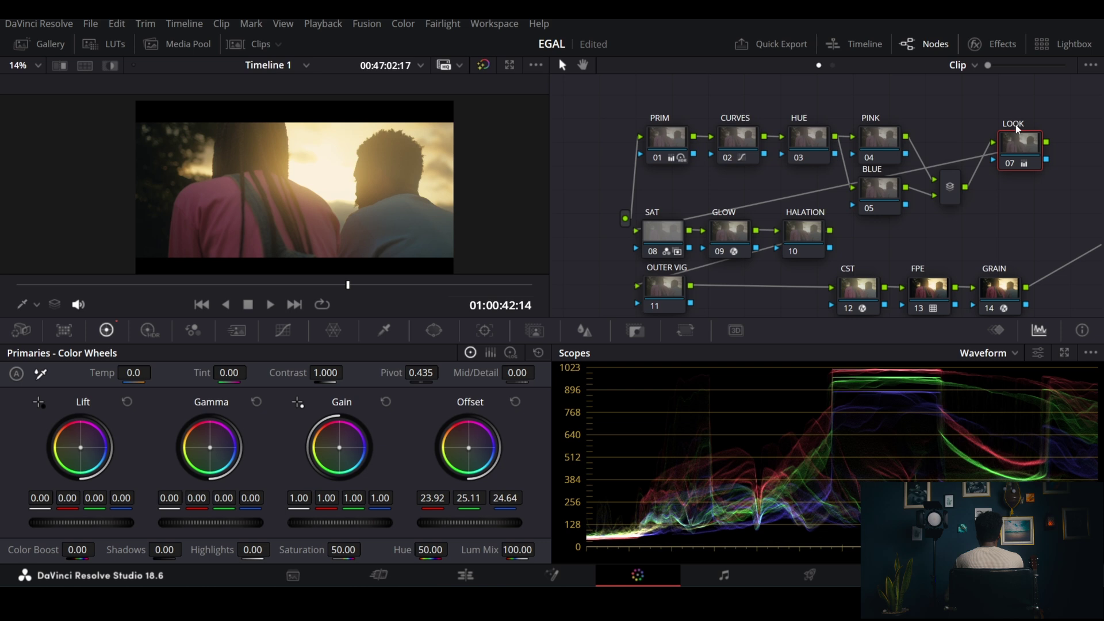
pyautogui.hotkey('ctrl', 'd')
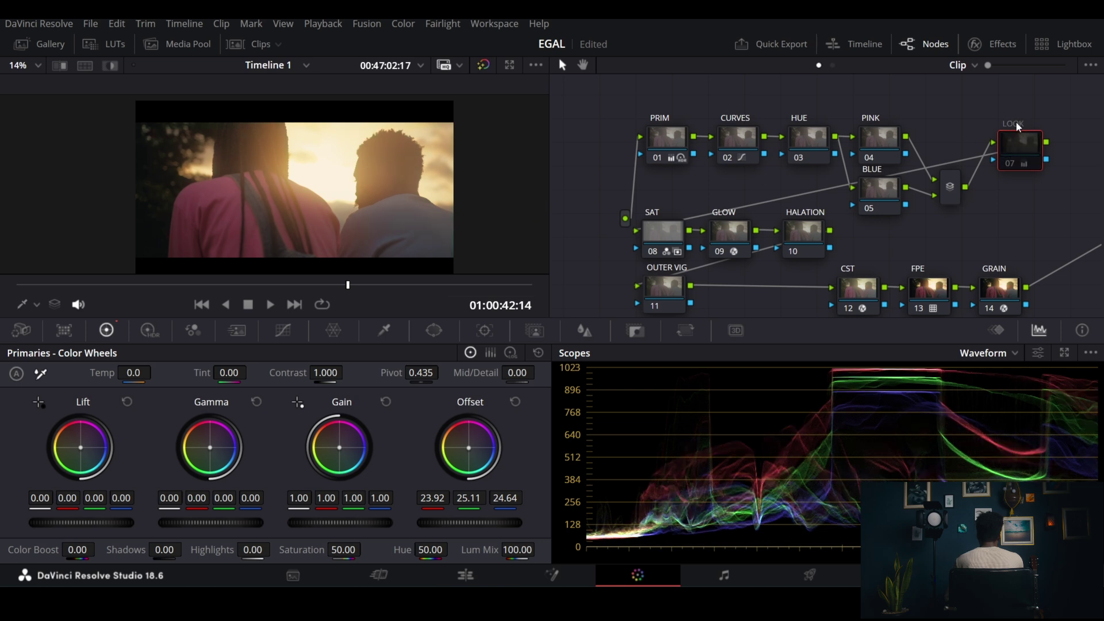
pyautogui.hotkey('ctrl', 'd')
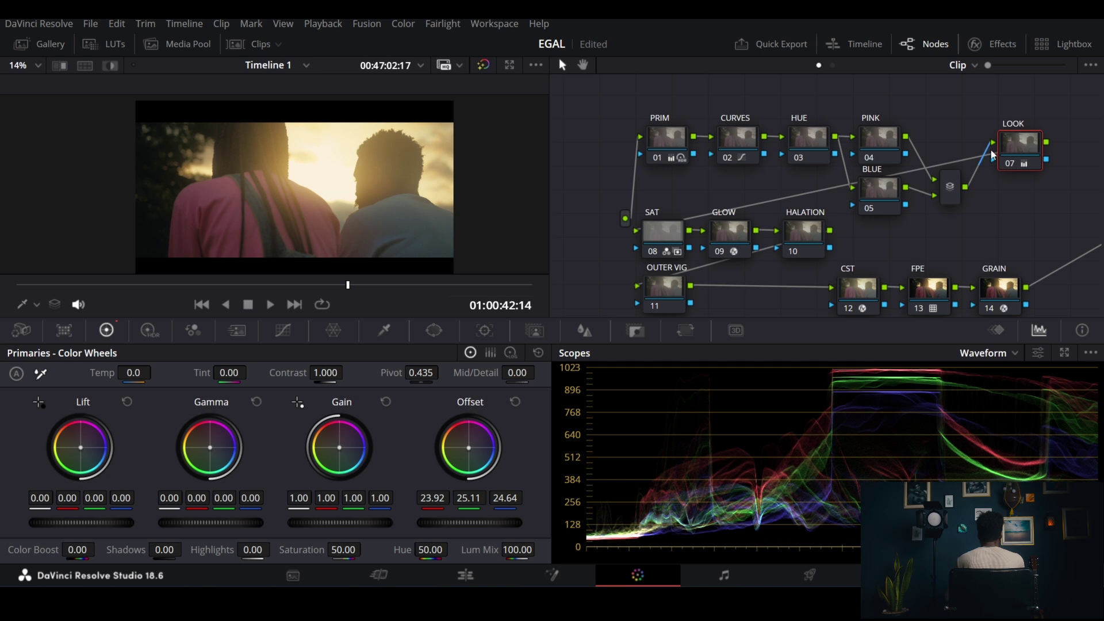
# Step: Switch the scope display from the waveform to the vectorscope
pyautogui.click(988, 353)
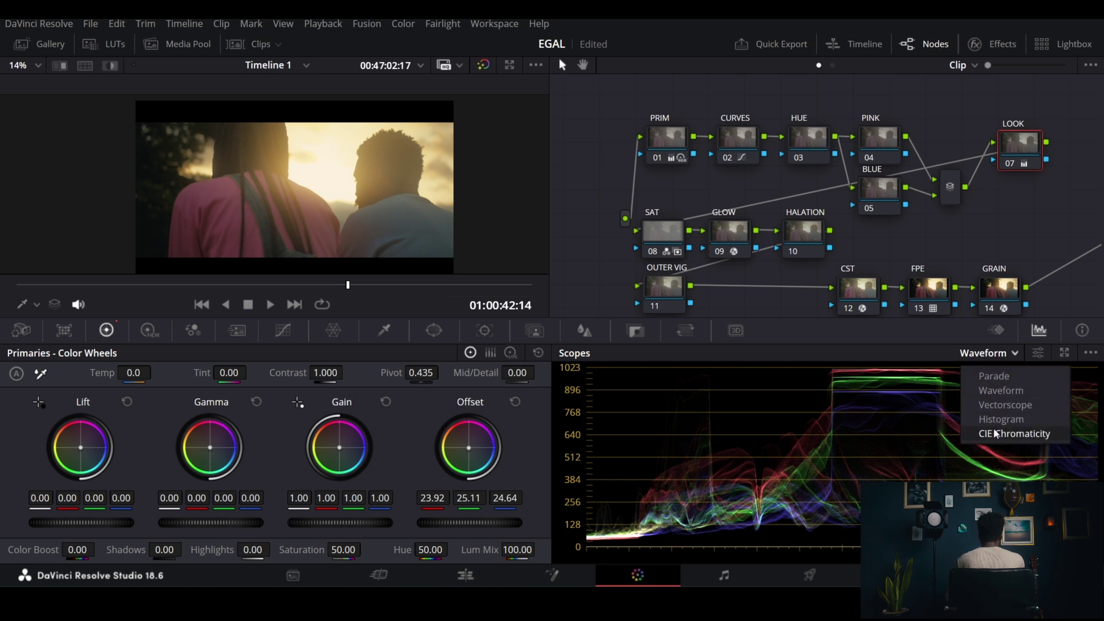
pyautogui.click(995, 405)
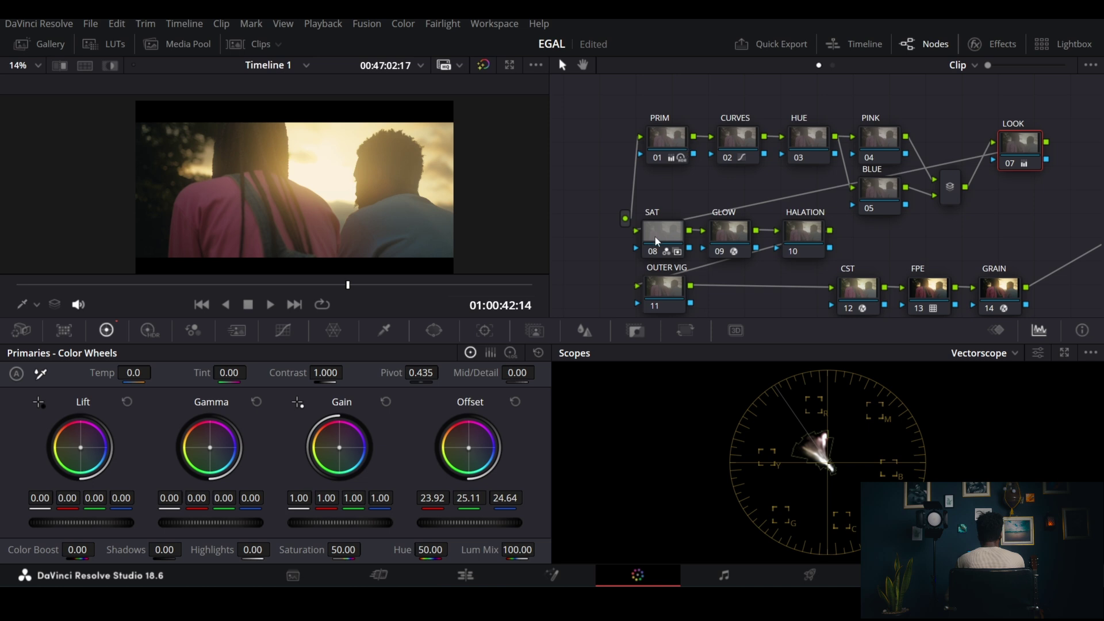
pyautogui.moveTo(655, 236); pyautogui.dragTo(657, 227)
# Step: Search the effects library for "HALA" and apply the Halation effect to the HALATION node
pyautogui.click(818, 236)
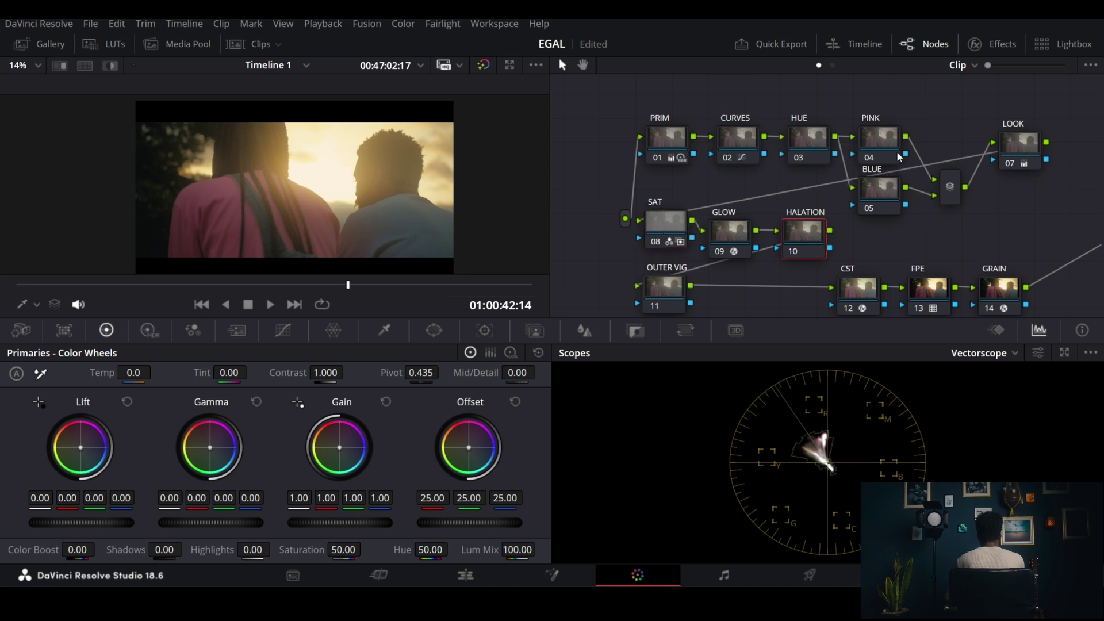
pyautogui.click(1002, 45)
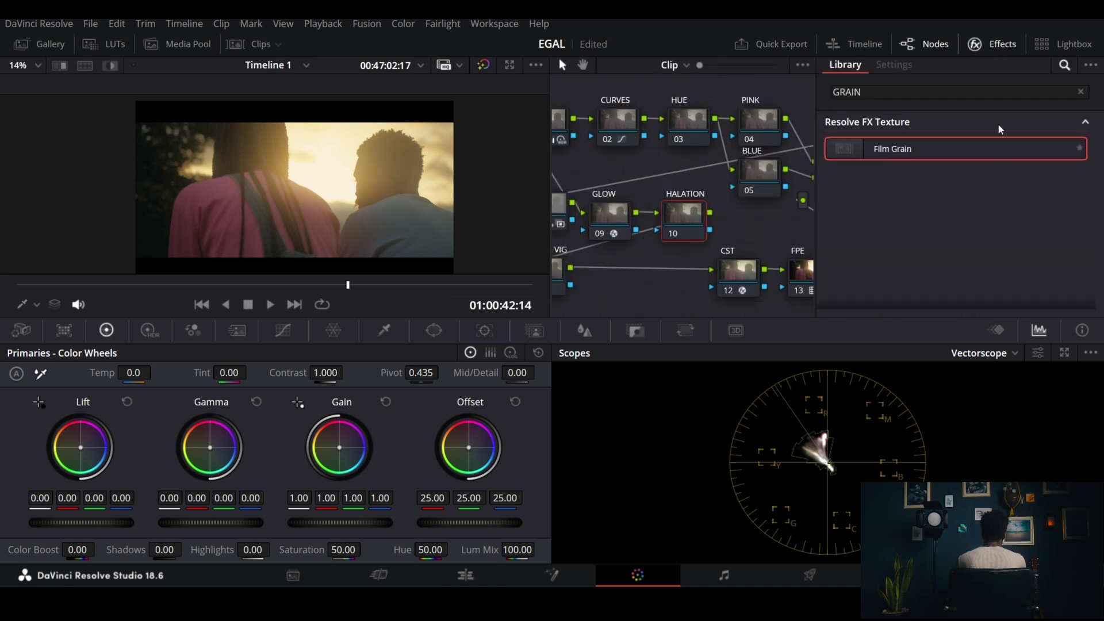
pyautogui.click(1081, 91)
pyautogui.write('HALA')
pyautogui.moveTo(923, 147); pyautogui.dragTo(685, 215)
# Step: Examine the halation fringe along the man's backlit profile close up, comparing it with the Halation effect disabled and re-enabled
pyautogui.scroll(5, 398, 198)
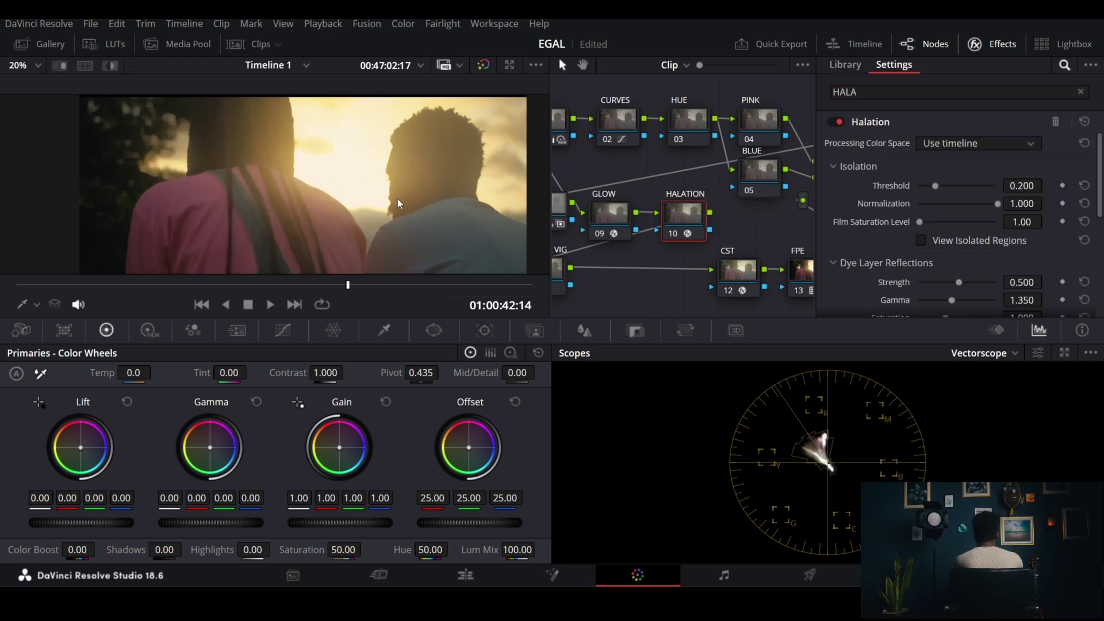
pyautogui.scroll(3, 431, 183)
pyautogui.moveTo(178, 171); pyautogui.dragTo(331, 178)
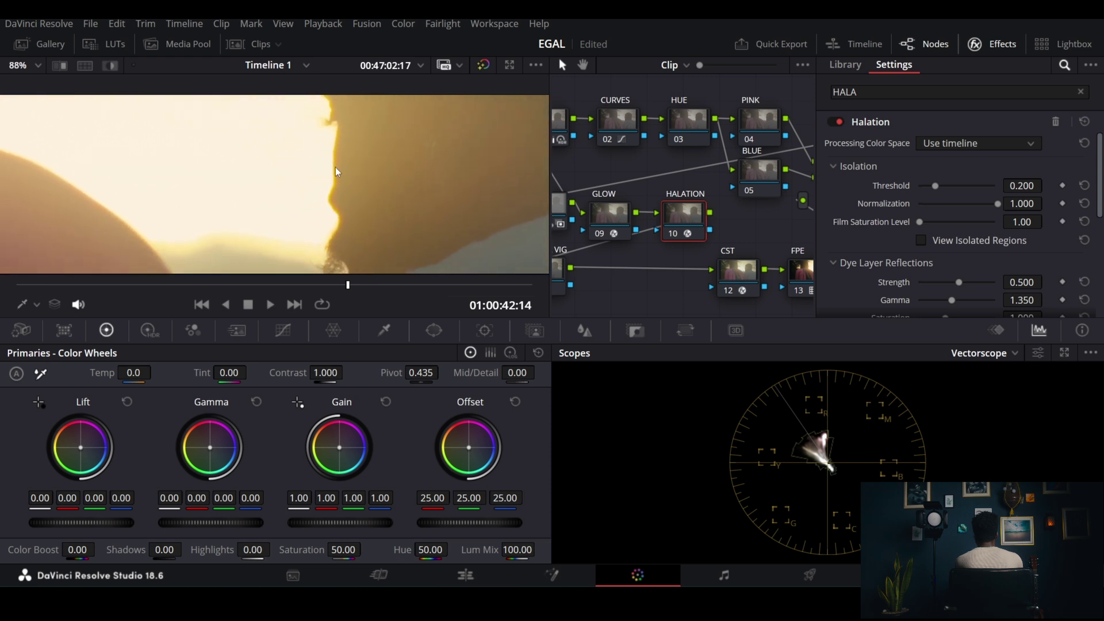
pyautogui.scroll(1, 379, 178)
pyautogui.scroll(-2, 374, 183)
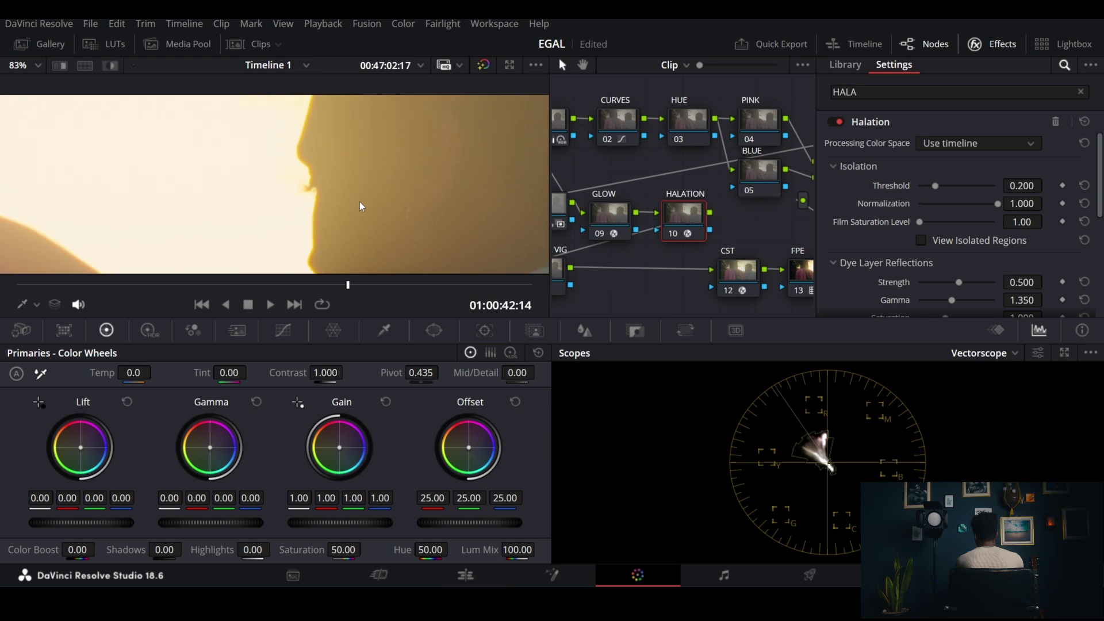
pyautogui.scroll(5, 345, 207)
pyautogui.scroll(3, 377, 222)
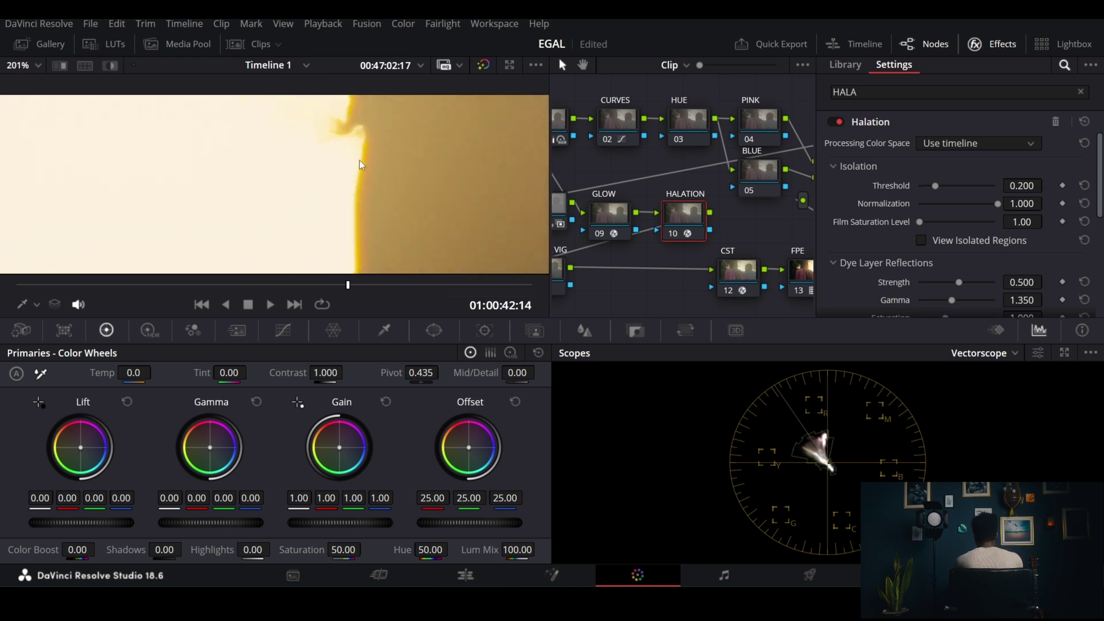
pyautogui.click(836, 122)
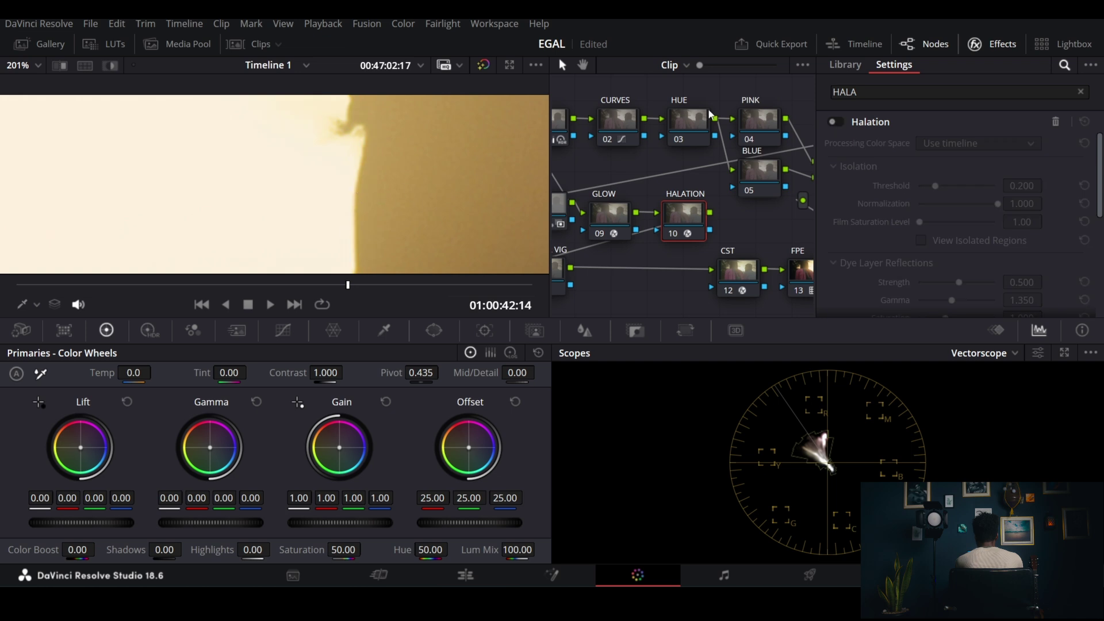
pyautogui.click(835, 122)
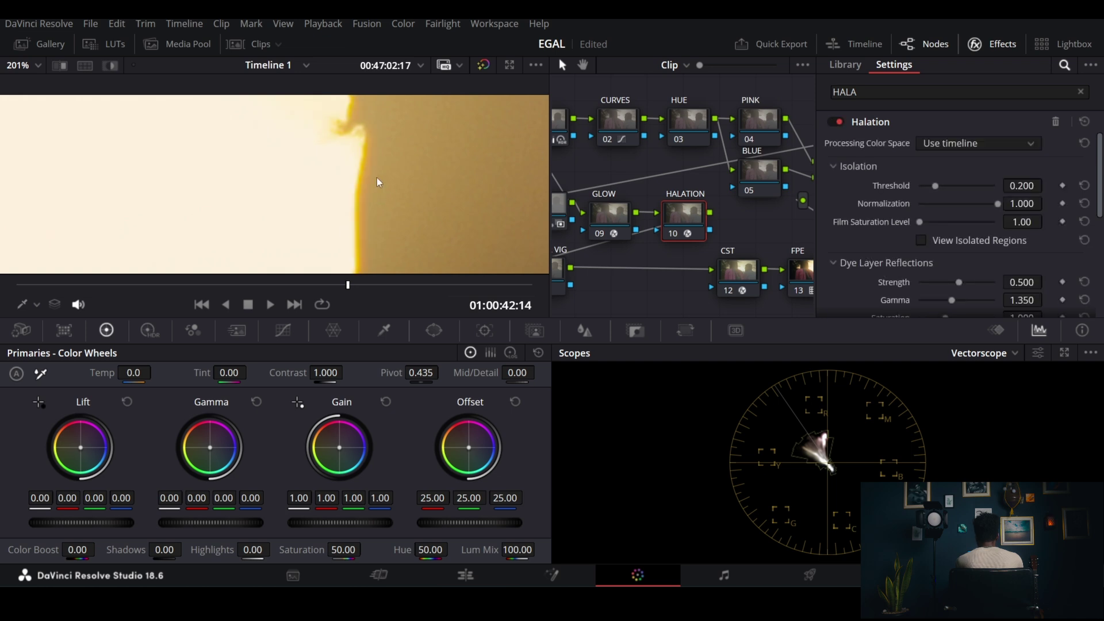
pyautogui.scroll(-3, 380, 178)
pyautogui.scroll(4, 374, 175)
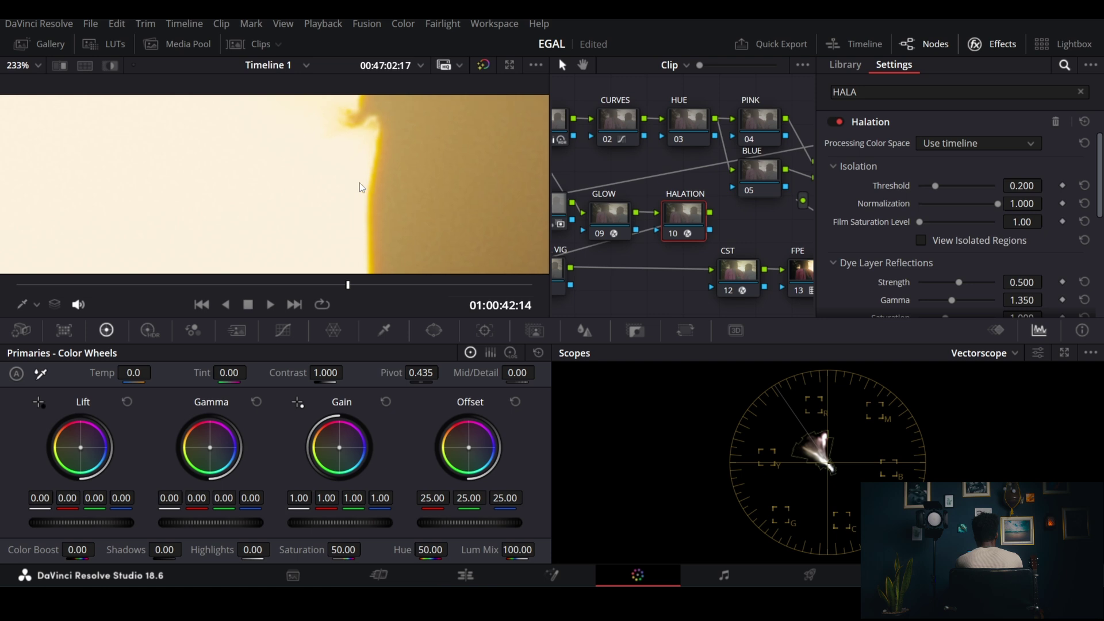
# Step: Reduce the Halation effect's Global Blend to about 0.514
pyautogui.scroll(-5, 899, 185)
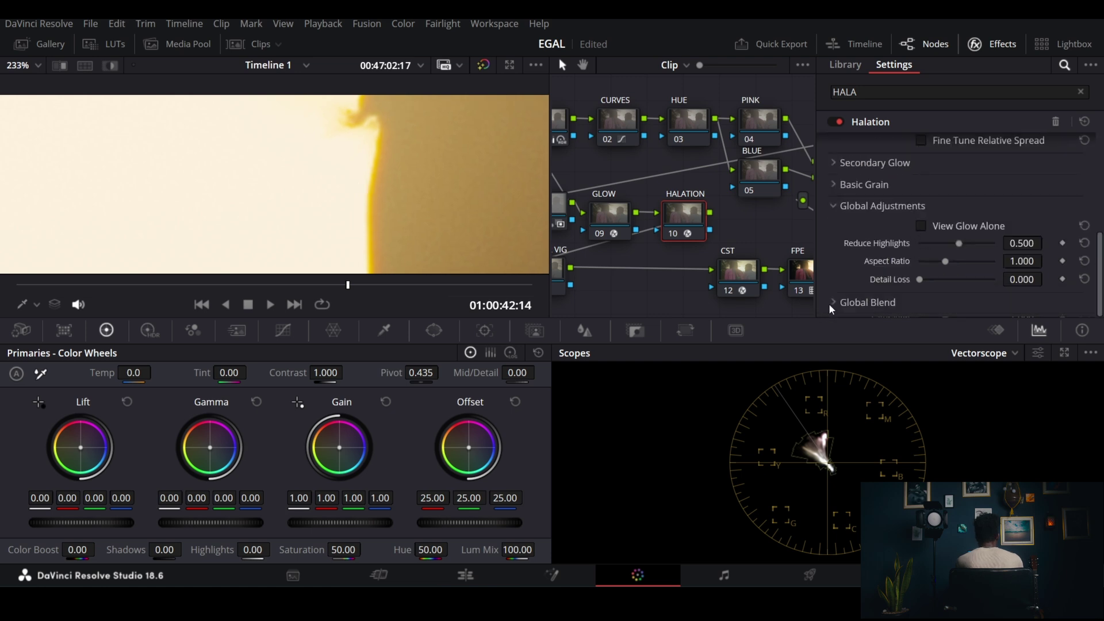
pyautogui.scroll(1, 917, 272)
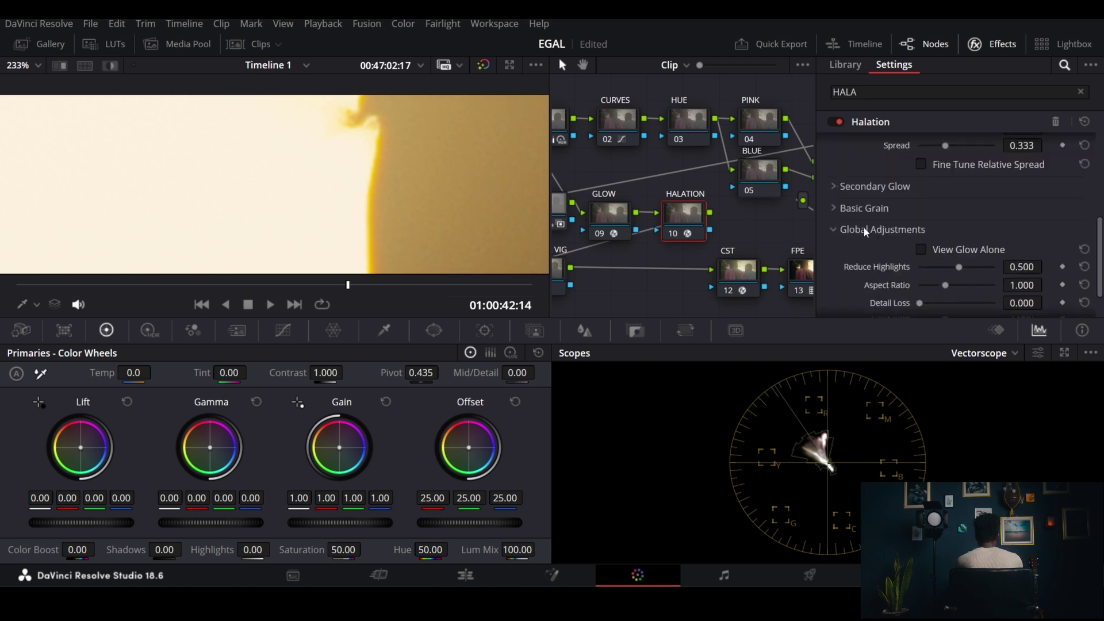
pyautogui.scroll(-2, 882, 264)
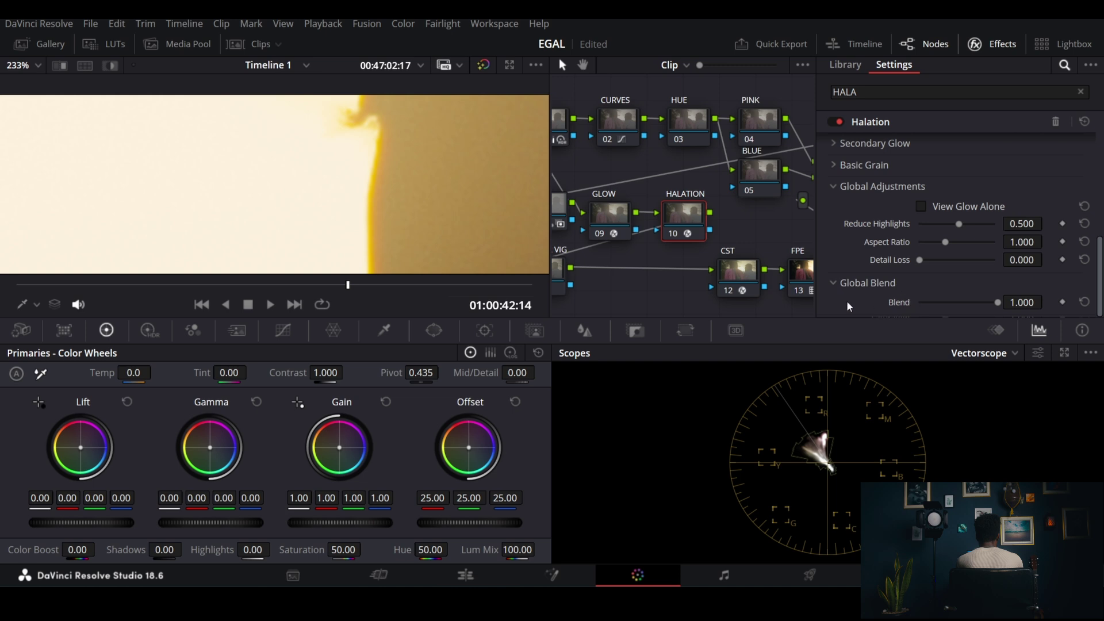
pyautogui.moveTo(992, 302); pyautogui.dragTo(959, 302)
# Step: Fine-tune the halation's Dye Layer Reflections by slightly lowering the Strength and increasing the Spread
pyautogui.scroll(6, 872, 213)
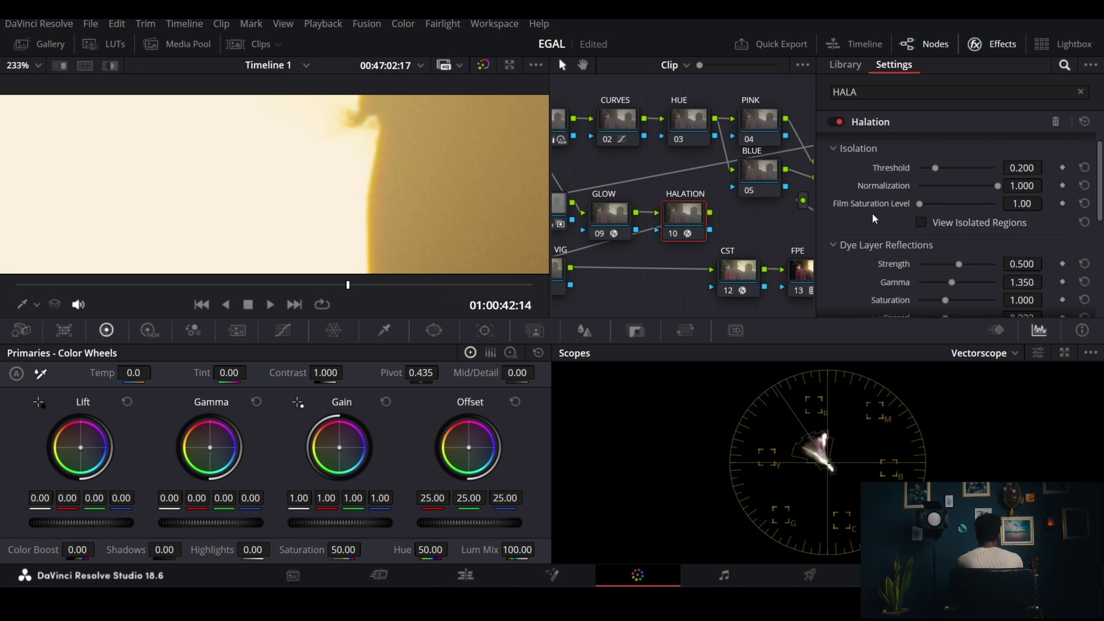
pyautogui.scroll(-2, 921, 242)
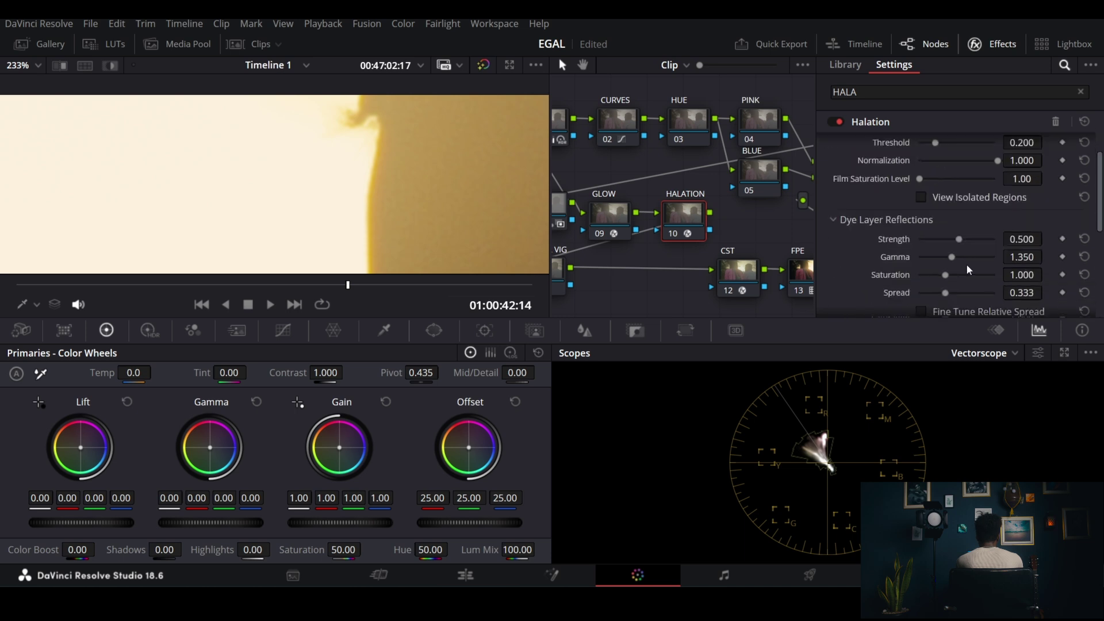
pyautogui.moveTo(958, 240); pyautogui.dragTo(956, 239)
pyautogui.moveTo(942, 295); pyautogui.dragTo(960, 295)
# Step: Lower the halation's Global Blend to about 0.486 and compare the image with the effect disabled and re-enabled
pyautogui.scroll(-5, 886, 285)
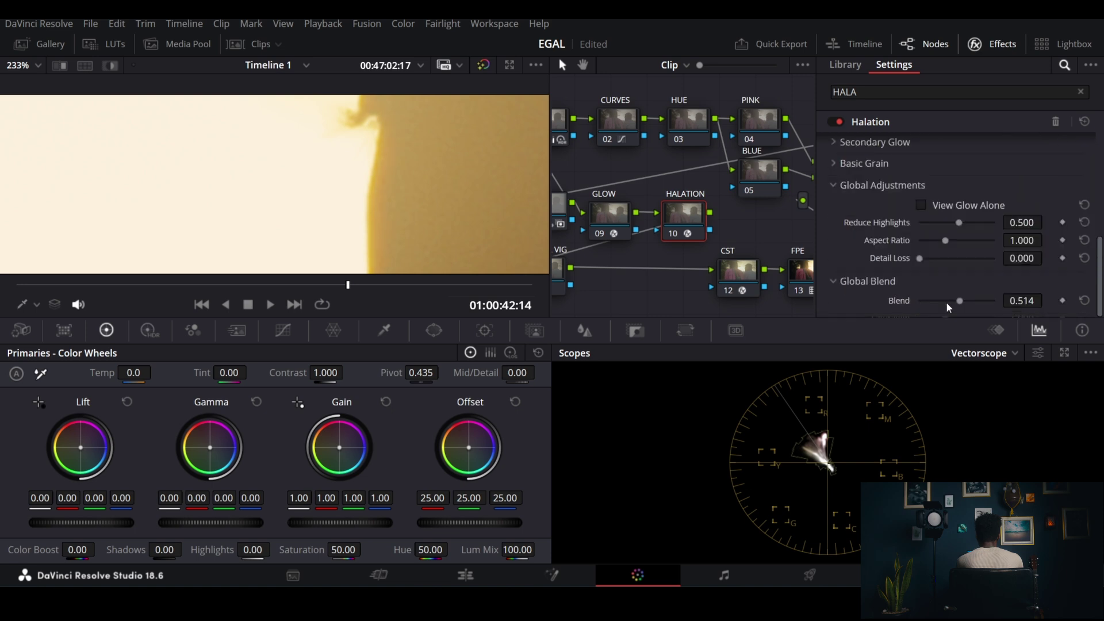
pyautogui.moveTo(947, 301); pyautogui.dragTo(954, 298)
pyautogui.click(839, 122)
pyautogui.click(839, 121)
# Step: Hide the effects library and bring the whole frame back into view in the viewer
pyautogui.scroll(-2, 424, 199)
pyautogui.scroll(-5, 426, 194)
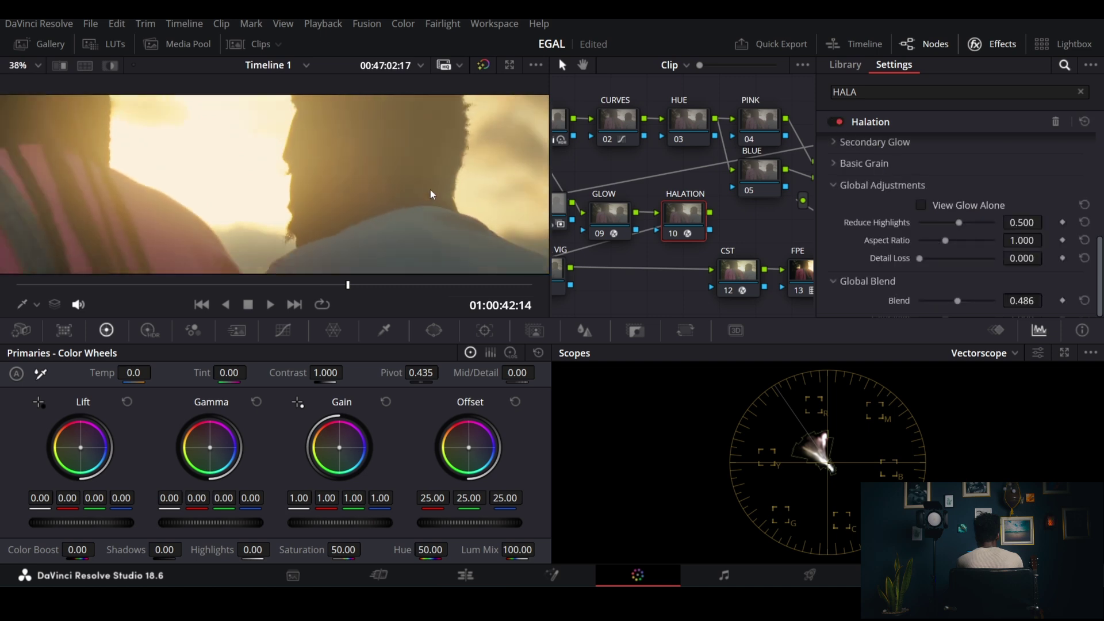
pyautogui.scroll(-1, 433, 188)
pyautogui.click(996, 44)
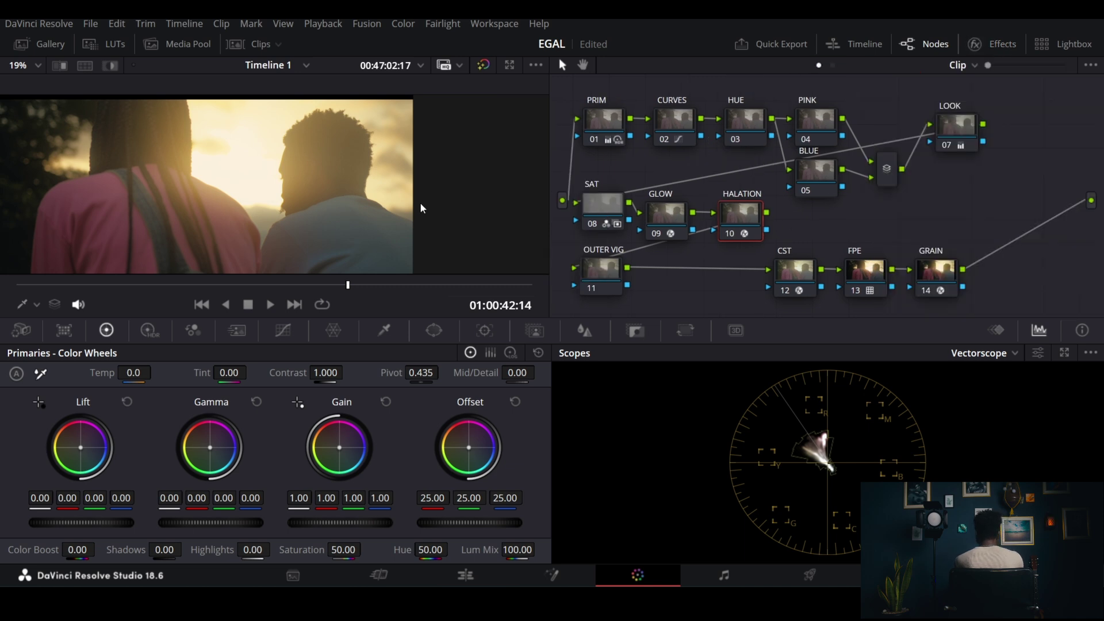
pyautogui.moveTo(335, 206); pyautogui.dragTo(443, 191)
pyautogui.scroll(-2, 439, 192)
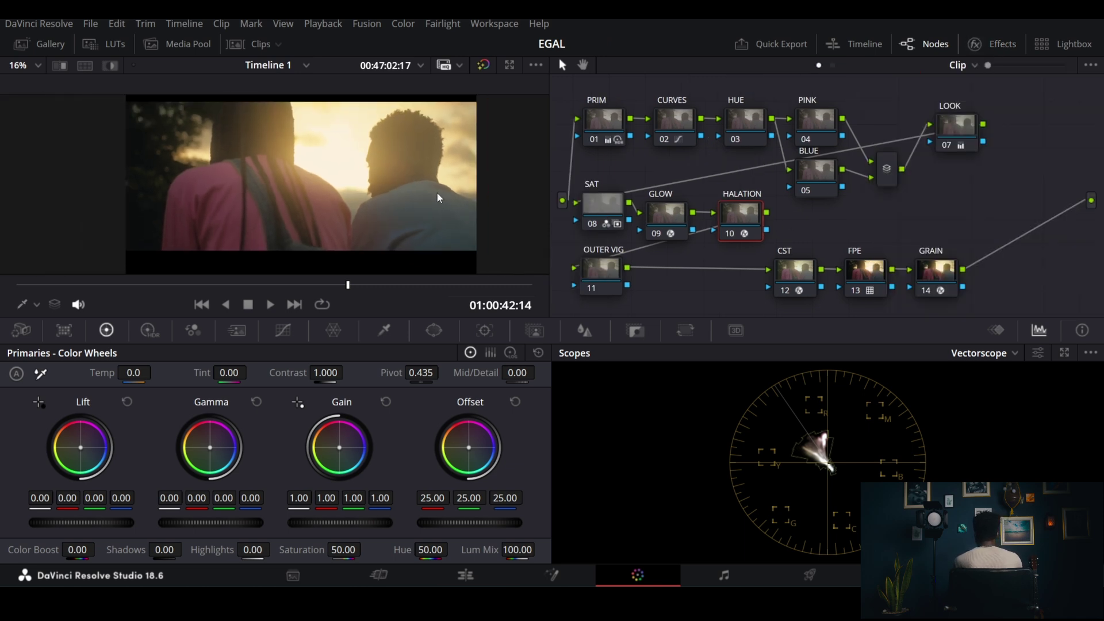
pyautogui.scroll(-1, 436, 194)
# Step: Add an inverted circular window to the OUTER VIG node, stretched around both people with size about 55.32, aspect 70.59 and softness 9.59
pyautogui.hscroll(-3, 835, 205)
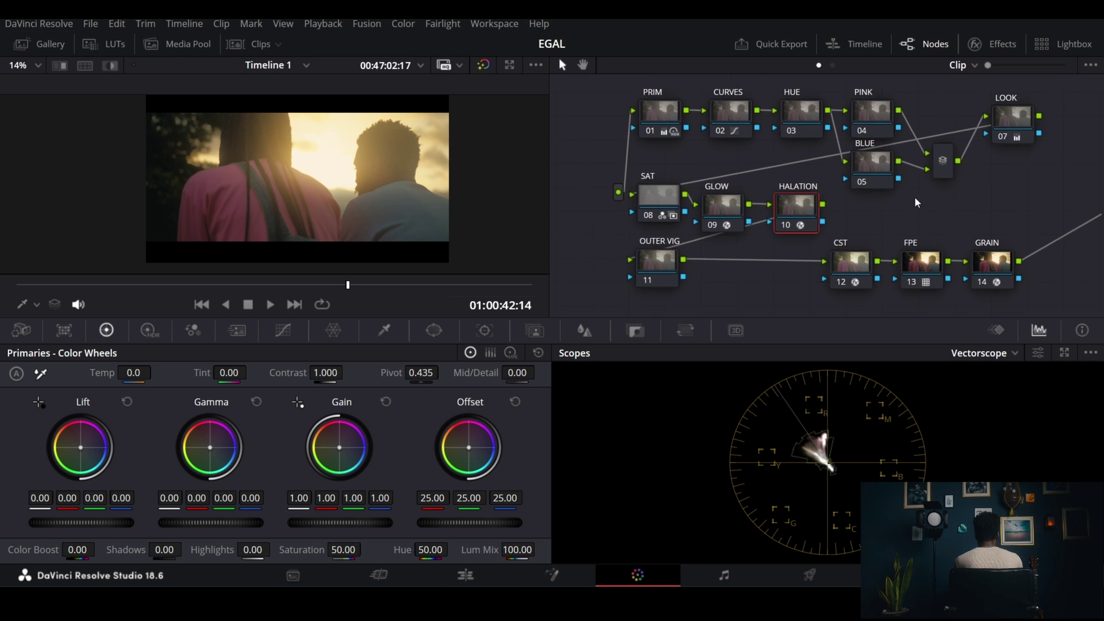
pyautogui.click(661, 282)
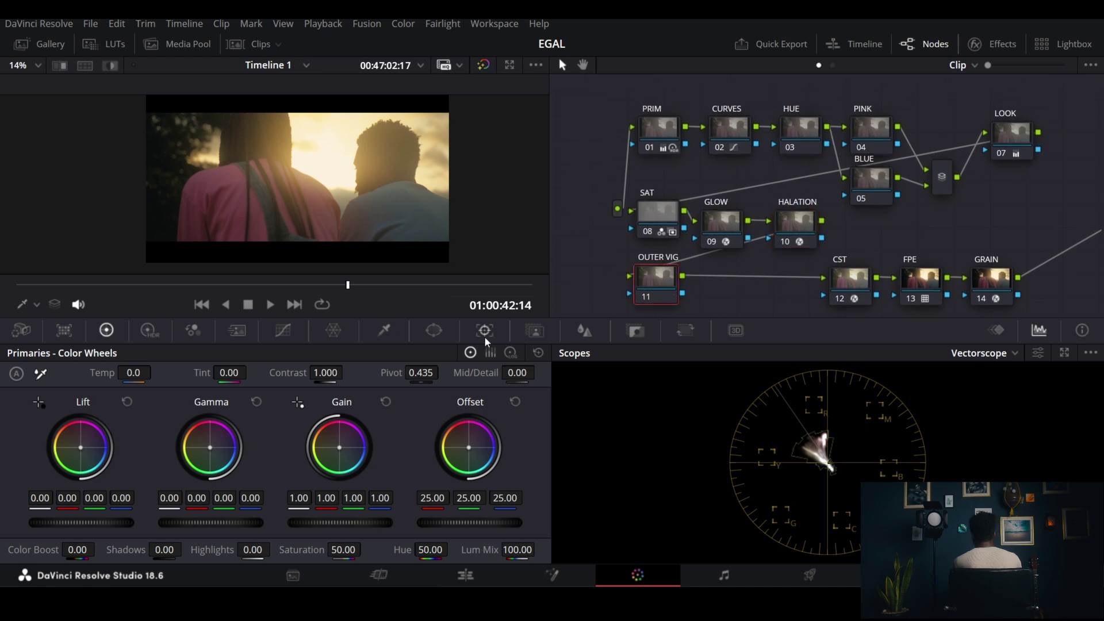
pyautogui.click(433, 330)
pyautogui.click(32, 445)
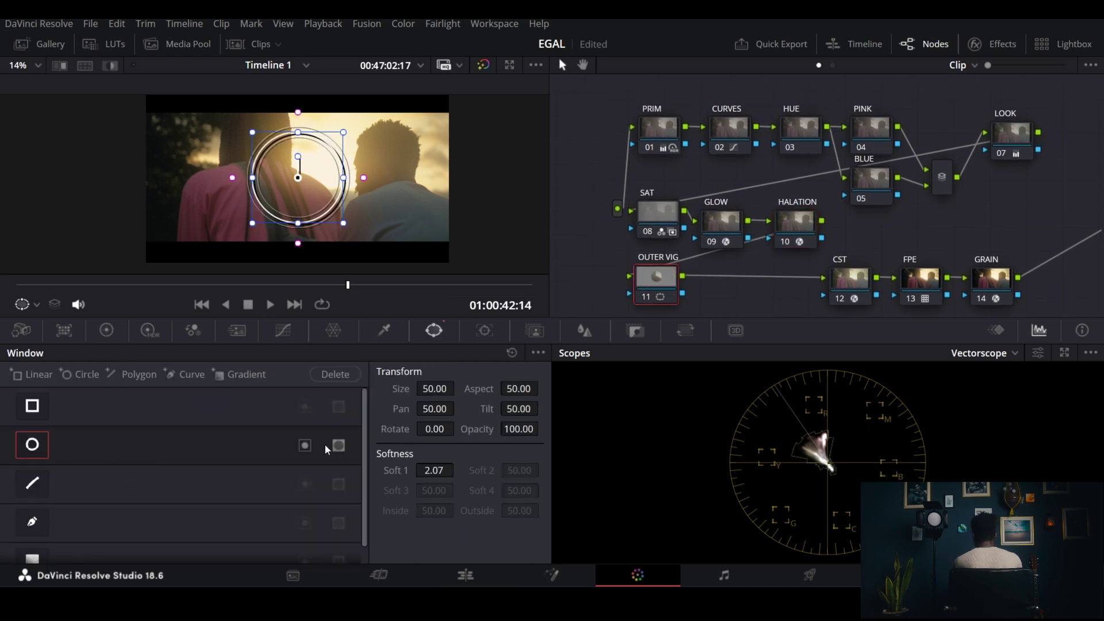
pyautogui.moveTo(348, 183); pyautogui.dragTo(408, 178)
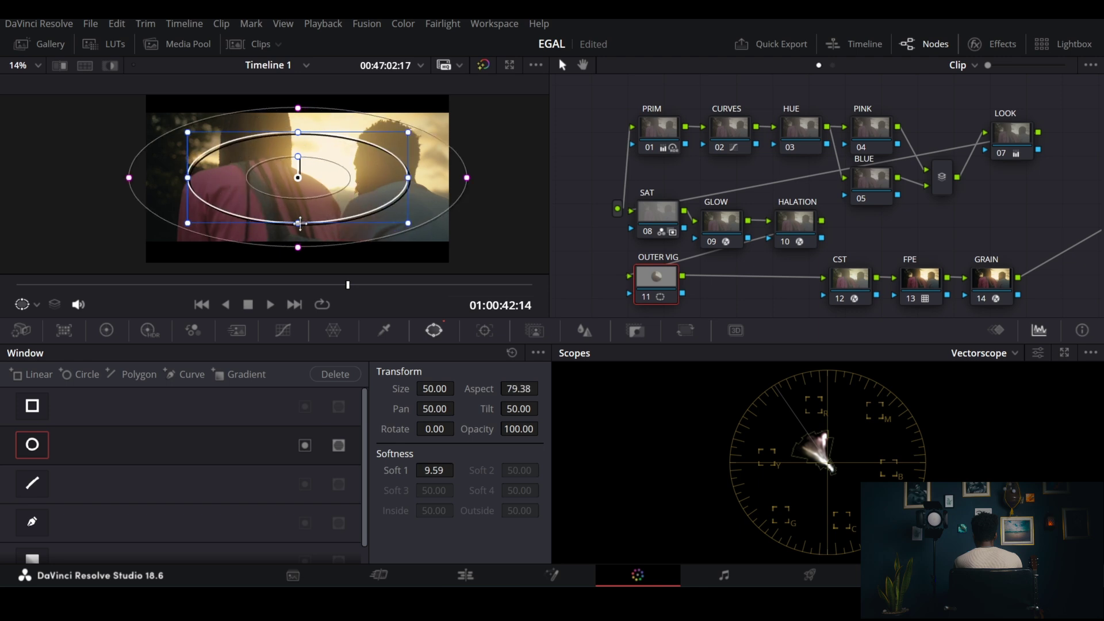
pyautogui.moveTo(299, 223); pyautogui.dragTo(299, 243)
pyautogui.moveTo(316, 176); pyautogui.dragTo(310, 168)
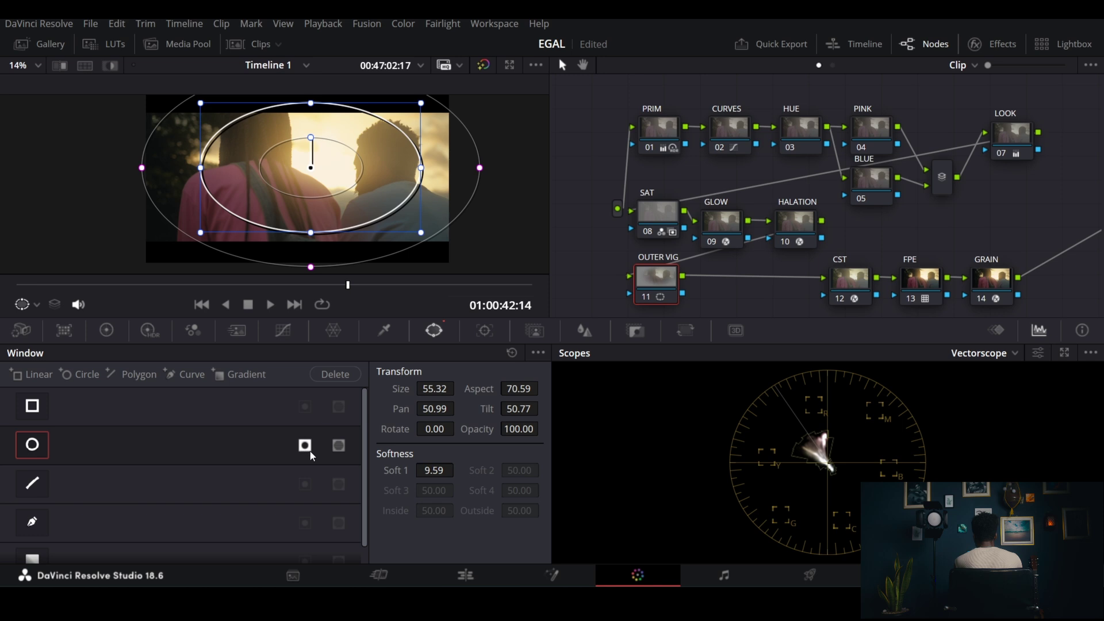
# Step: Darken the area outside the vignette window by lowering the Offset to 22.70, and hide the window overlay
pyautogui.click(107, 331)
pyautogui.moveTo(469, 522); pyautogui.dragTo(452, 522)
pyautogui.click(27, 307)
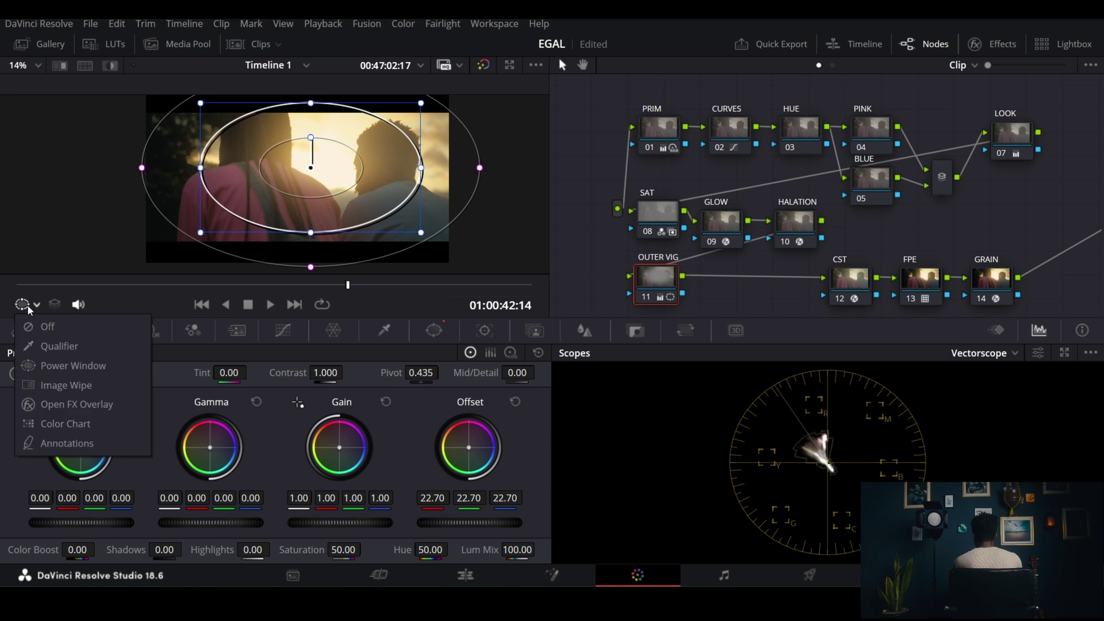
pyautogui.click(44, 326)
# Step: Compare the image with and without the vignette by disabling and re-enabling the OUTER VIG node
pyautogui.scroll(1, 310, 215)
pyautogui.hotkey('ctrl', 'd')
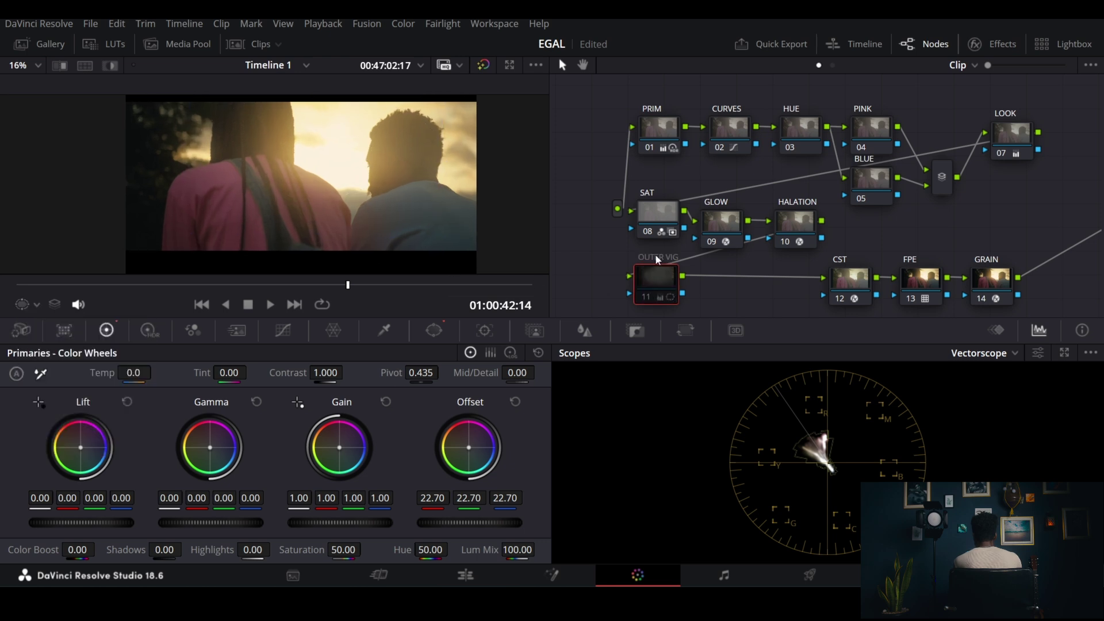
pyautogui.hotkey('ctrl', 'd')
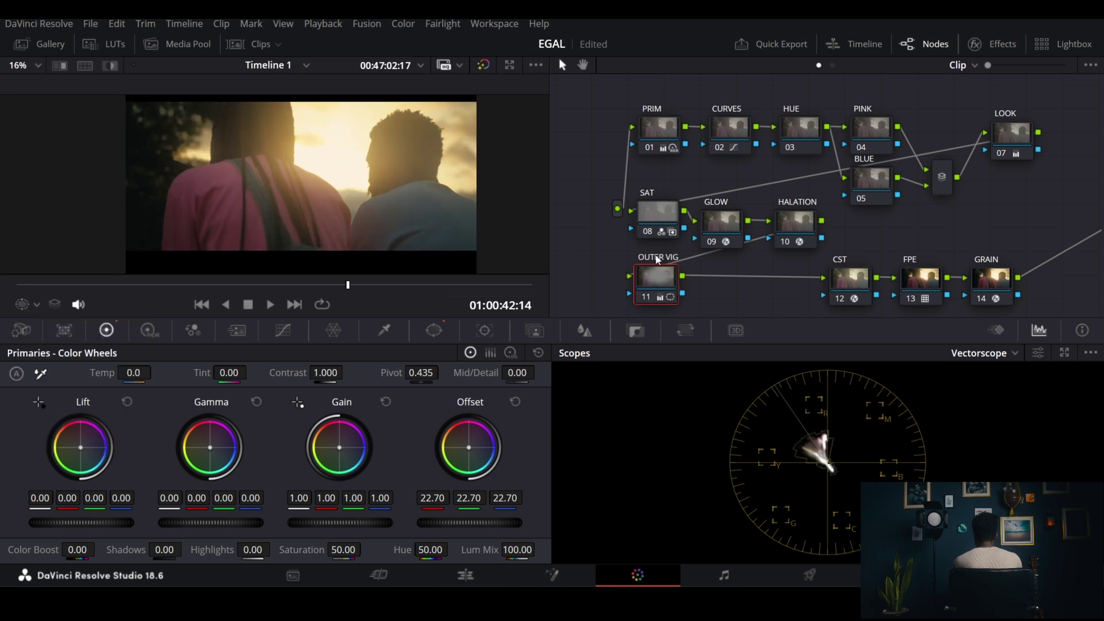
# Step: Soften the vignette window's edge to a softness of about 39.93 and hide the window overlay
pyautogui.click(434, 330)
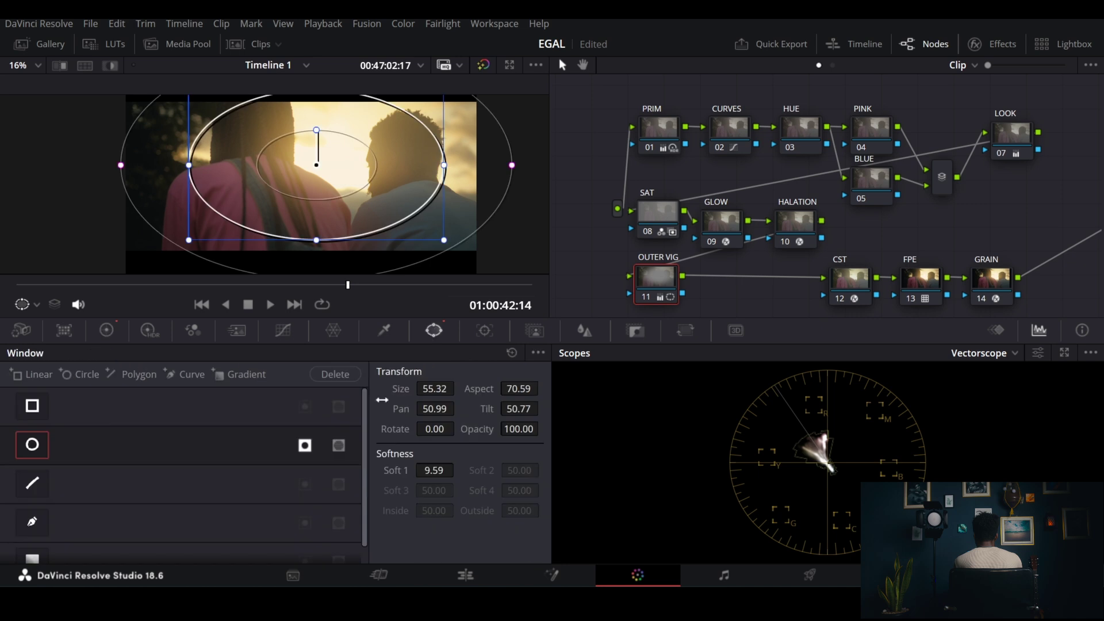
pyautogui.moveTo(434, 470); pyautogui.dragTo(457, 471)
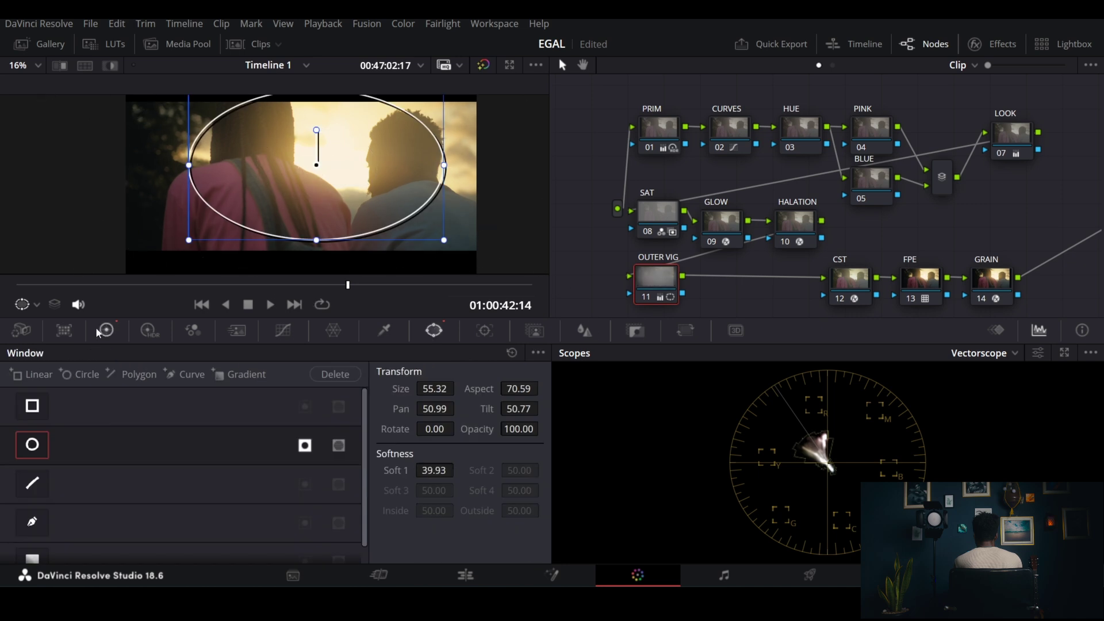
pyautogui.click(37, 305)
pyautogui.click(48, 326)
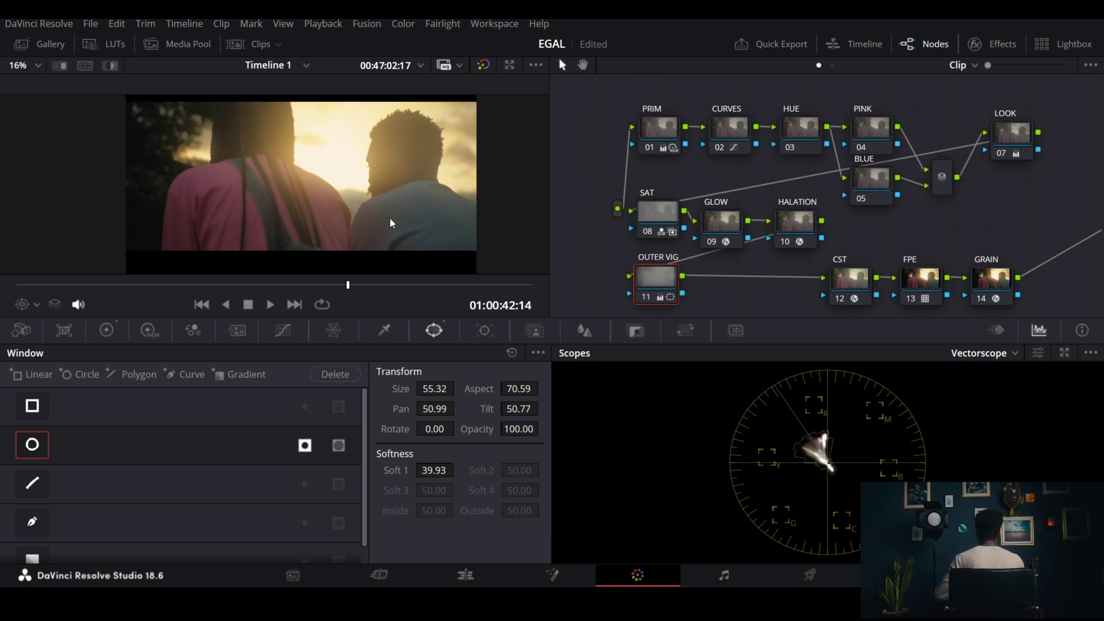
pyautogui.scroll(-1, 376, 182)
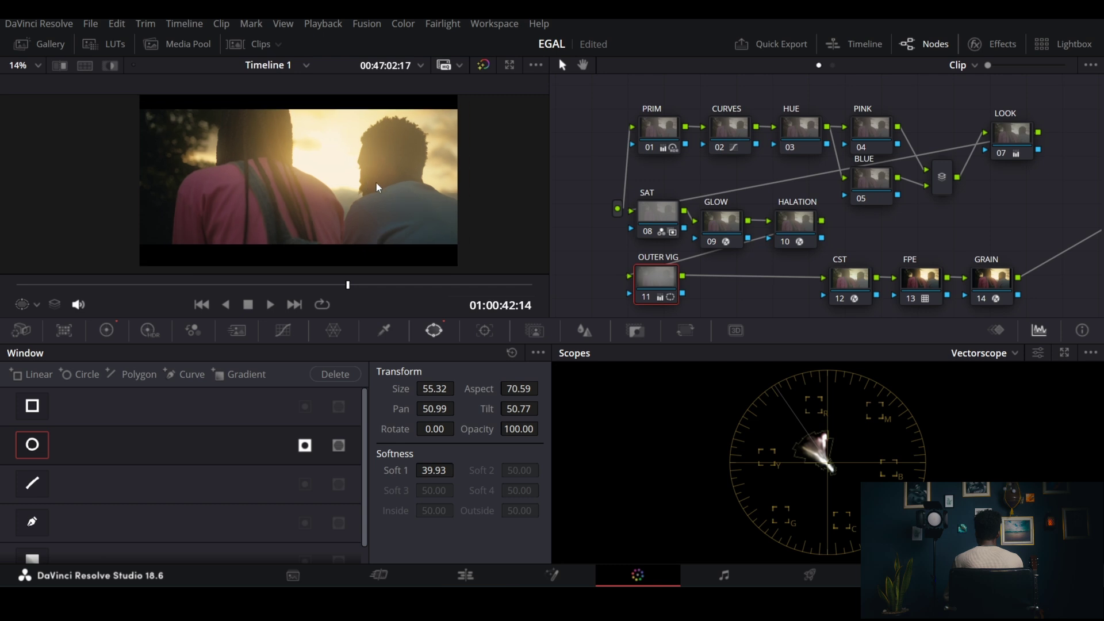
pyautogui.scroll(-1, 361, 191)
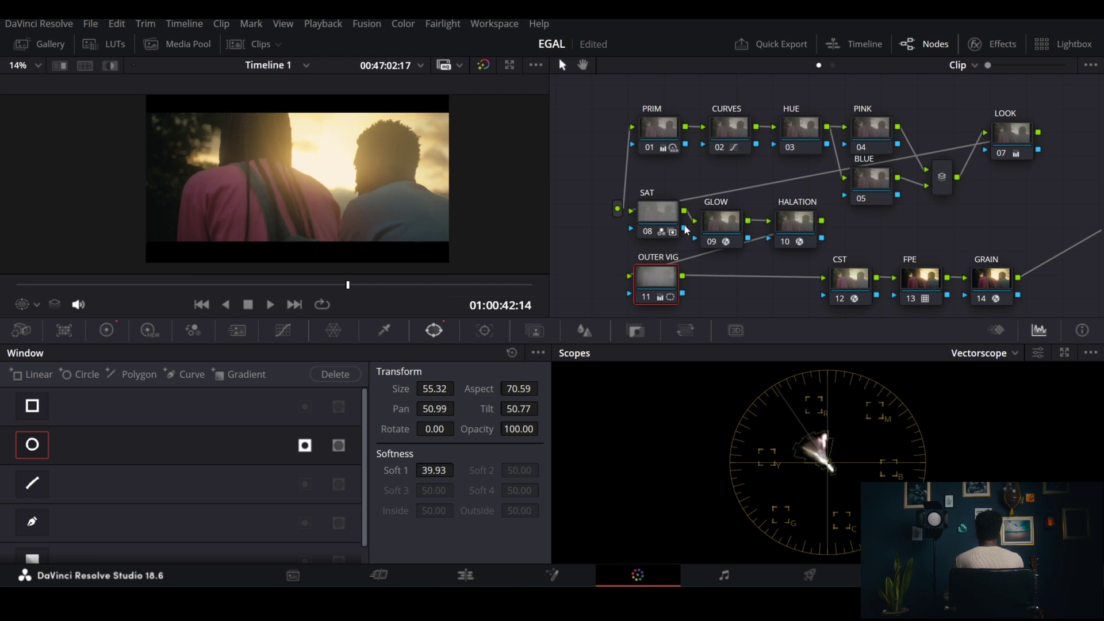
# Step: Move the GLOW node up in the node graph to line up beside the SAT node, and select the HALATION node
pyautogui.click(666, 223)
pyautogui.moveTo(733, 218); pyautogui.dragTo(730, 206)
pyautogui.click(800, 226)
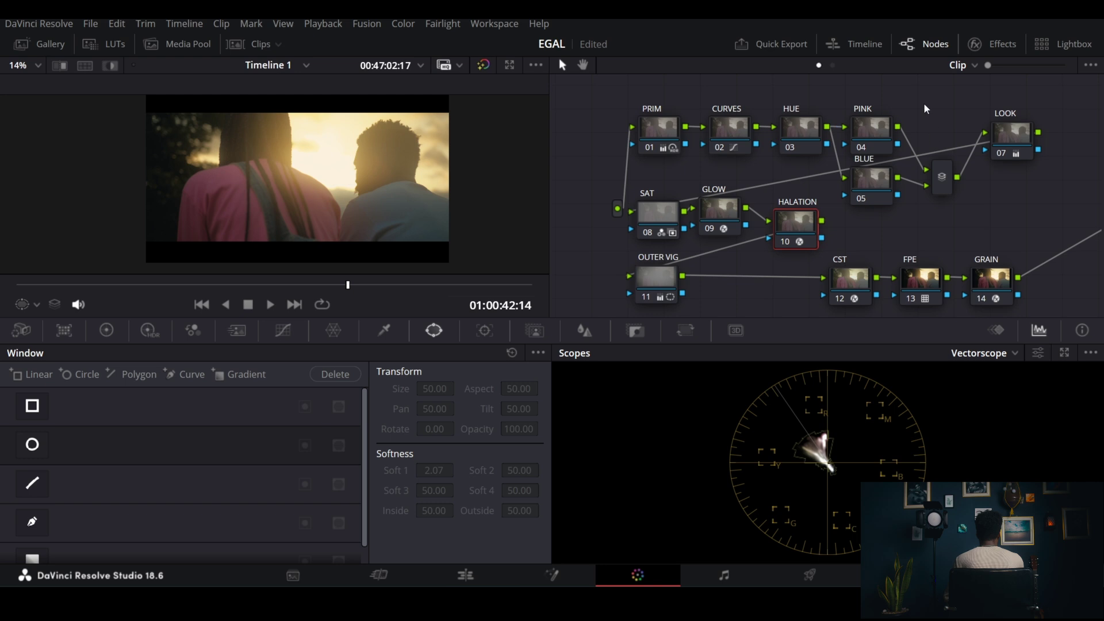
# Step: Select the PINK node and show its Hue Vs Sat curve
pyautogui.click(871, 128)
pyautogui.click(282, 330)
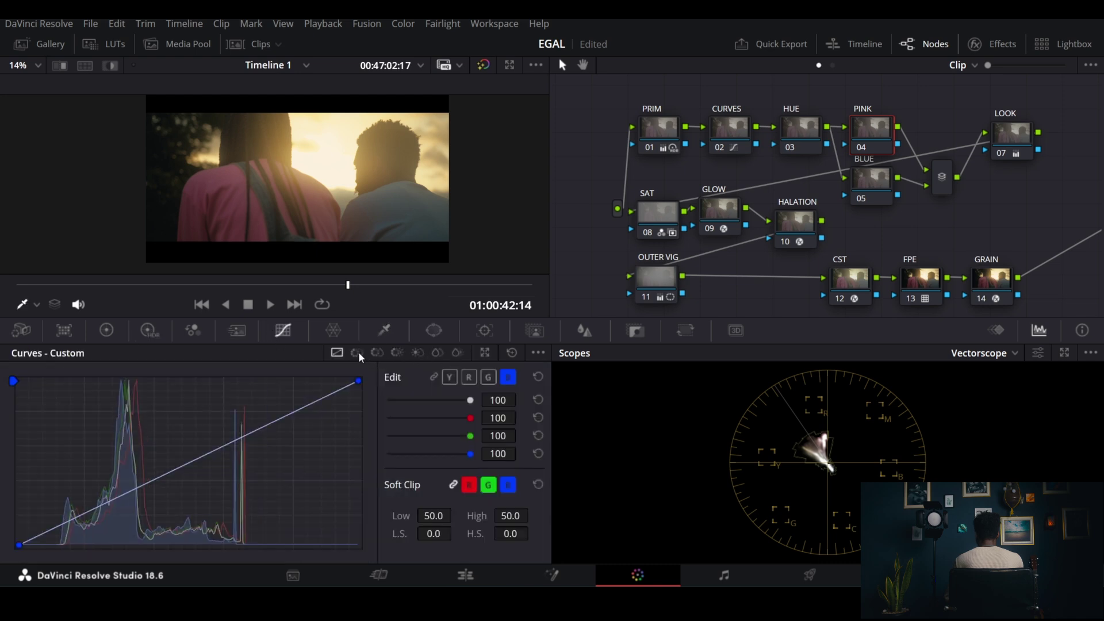
pyautogui.click(357, 351)
pyautogui.click(377, 352)
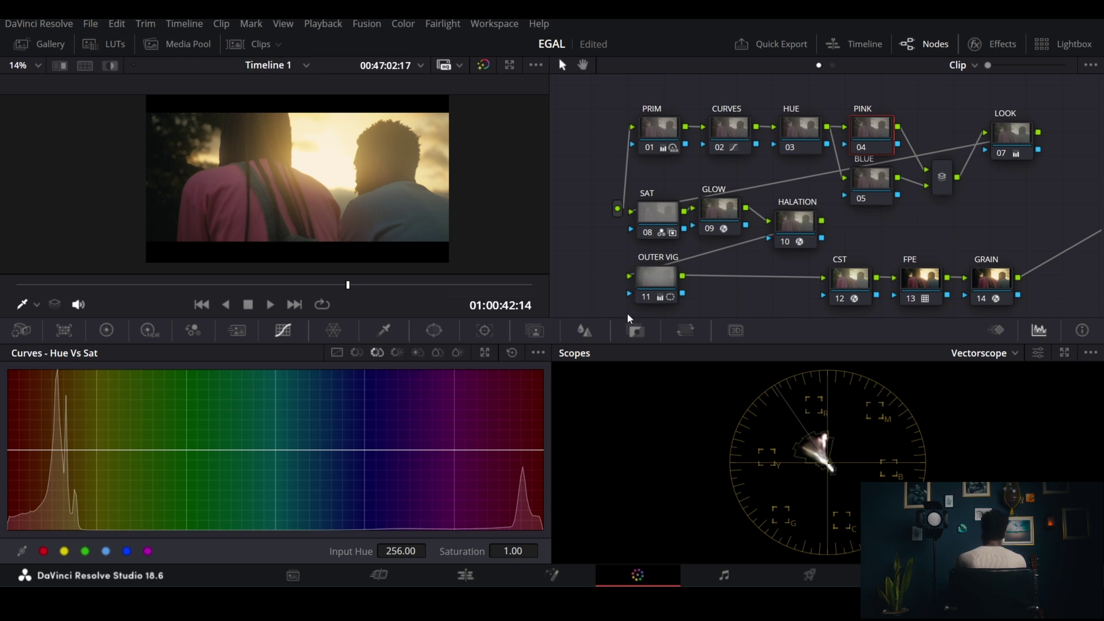
# Step: Check the PINK node's qualifier settings in the previous grade version, and return to Version 2
pyautogui.hotkey('ctrl', 'b')
pyautogui.click(845, 130)
pyautogui.click(384, 330)
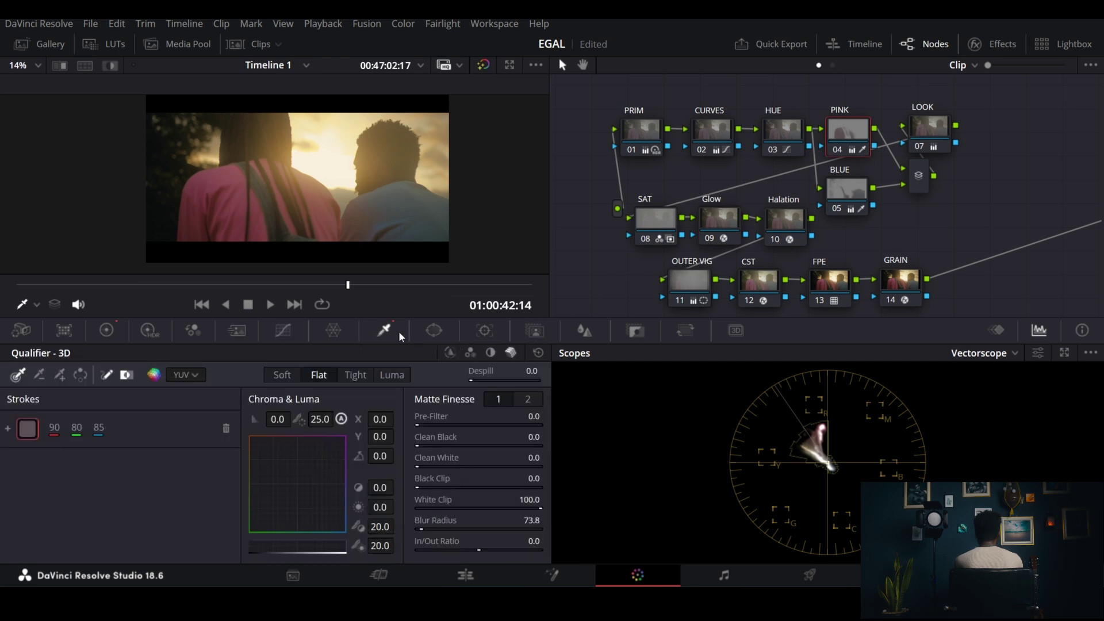
pyautogui.hotkey('ctrl', 'n')
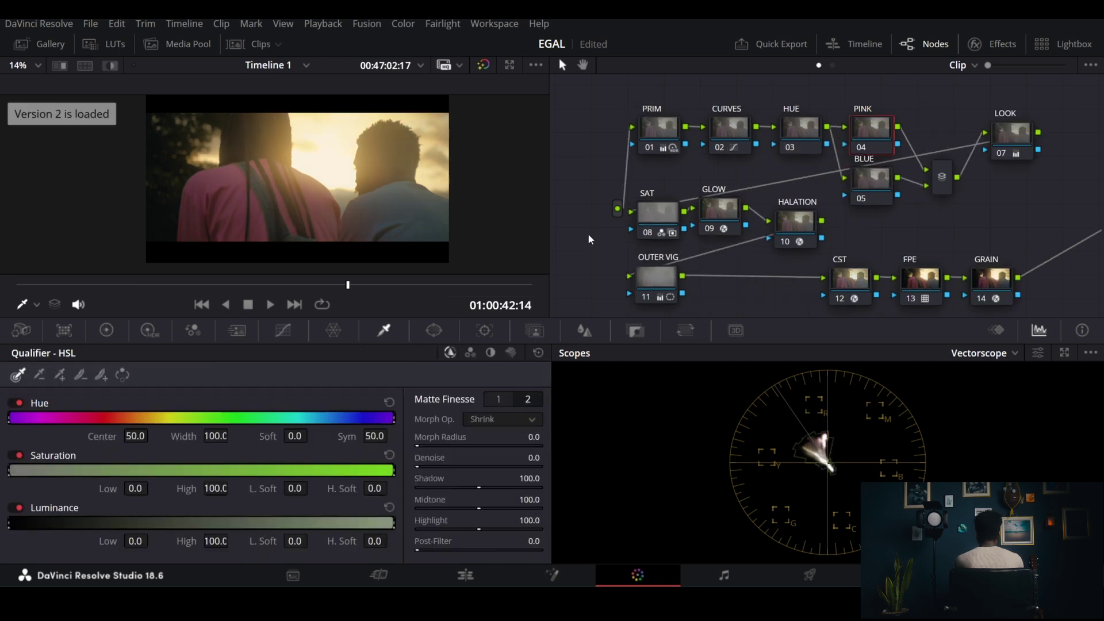
# Step: Sample the pink jacket on the PINK node with the HSL qualifier and refine it to hue centre 6.7, saturation 0.8–3.8 and luminance 52.6–62.6
pyautogui.click(253, 201)
pyautogui.hotkey('shift', 'h')
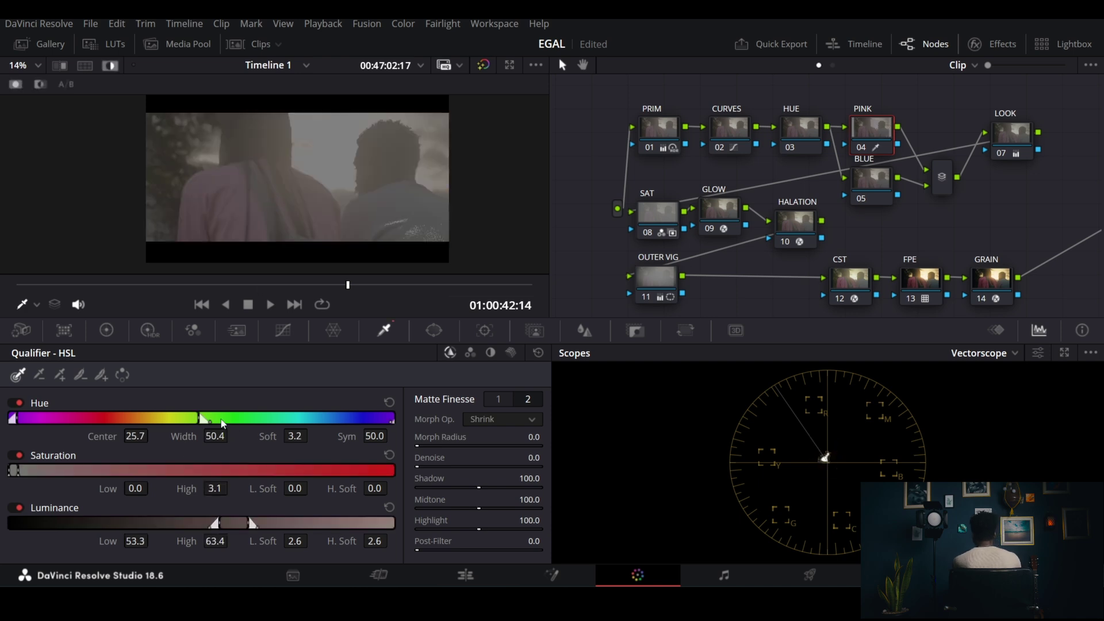
pyautogui.moveTo(155, 412); pyautogui.dragTo(72, 418)
pyautogui.moveTo(230, 523)
pyautogui.mouseDown()
pyautogui.moveTo(253, 527)
pyautogui.moveTo(228, 520)
pyautogui.mouseUp()
pyautogui.moveTo(15, 471); pyautogui.dragTo(16, 472)
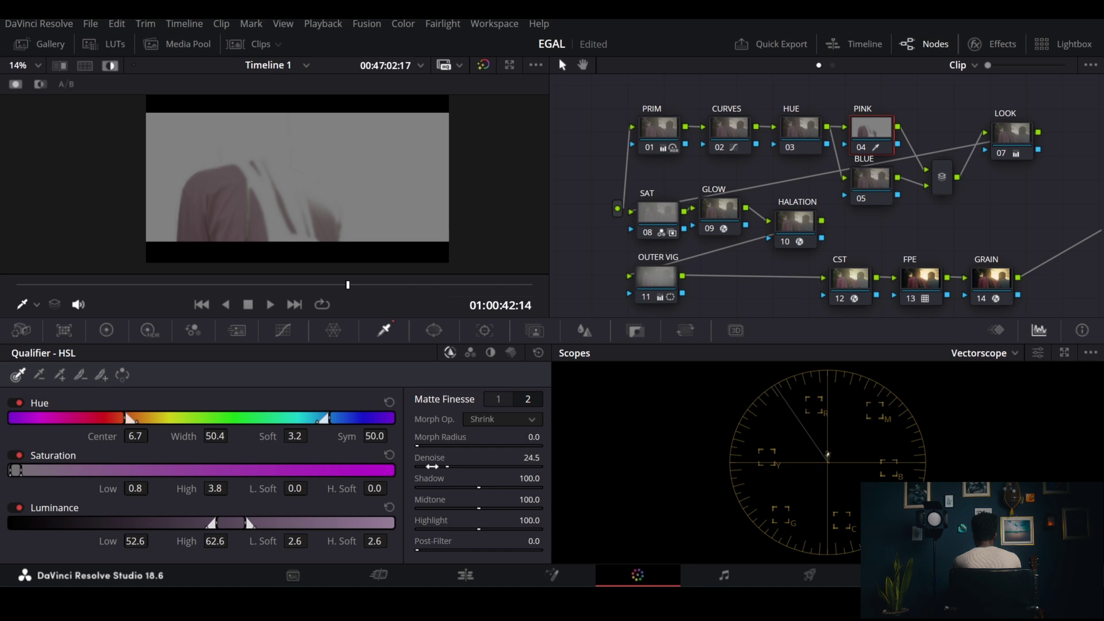
# Step: Smooth the jacket matte with denoise 24.5 and blur radius 32.4, and move the GLOW node slightly down in the node graph
pyautogui.click(498, 399)
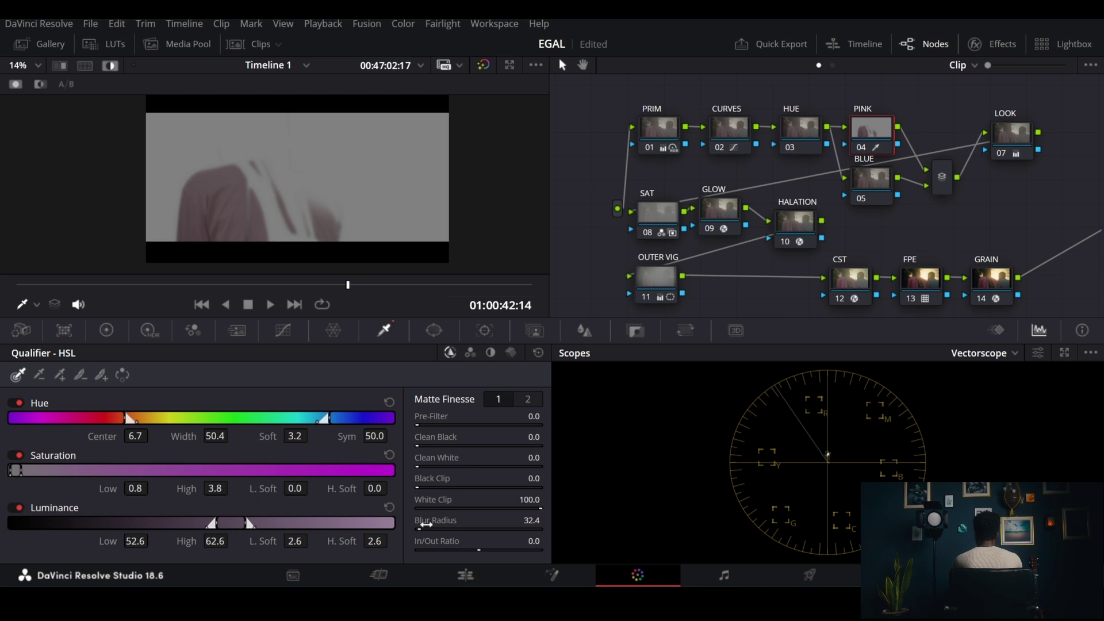
pyautogui.moveTo(339, 291)
pyautogui.mouseDown()
pyautogui.moveTo(368, 289)
pyautogui.moveTo(326, 288)
pyautogui.moveTo(358, 289)
pyautogui.mouseUp()
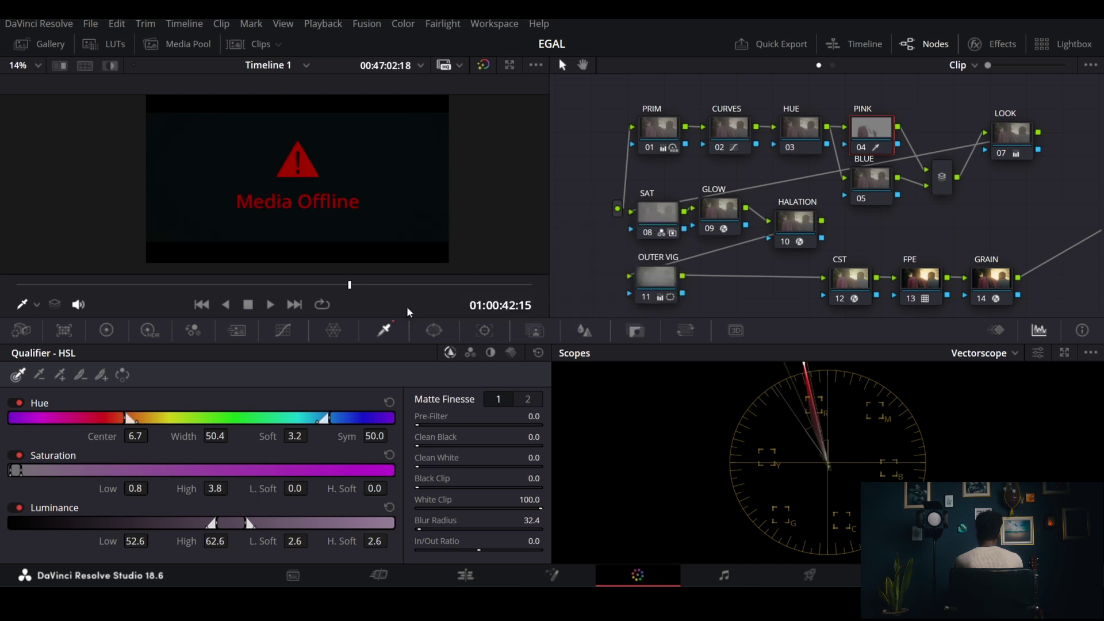
pyautogui.click(487, 567)
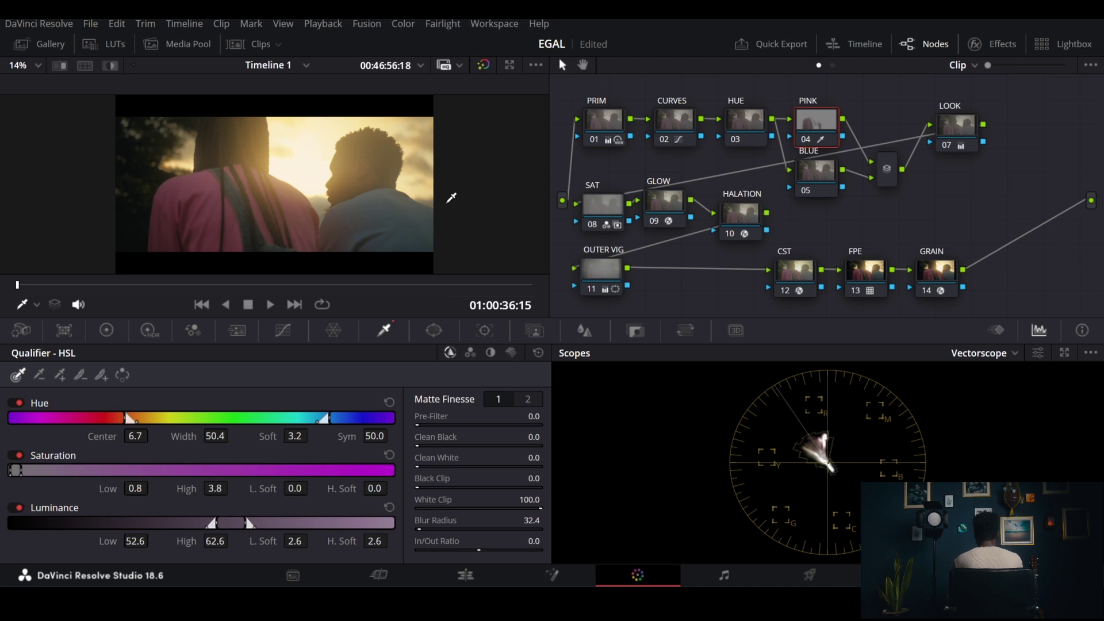
pyautogui.moveTo(665, 205); pyautogui.dragTo(669, 211)
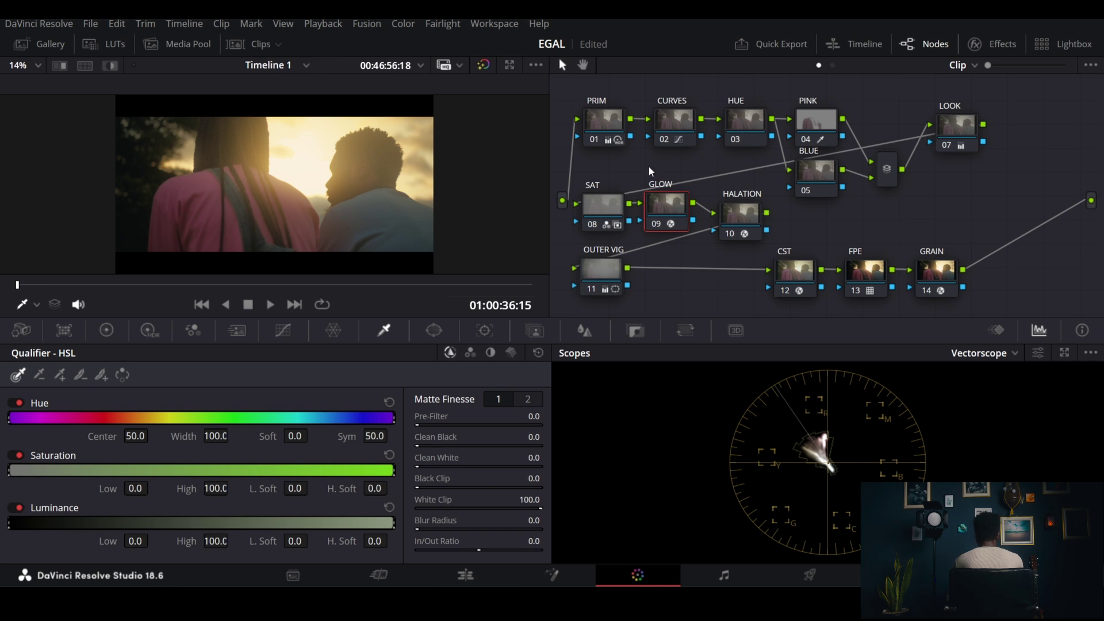
# Step: Set the PINK node's saturation to 59.60 and its gain to 1.06, and compare the image with the node off and on
pyautogui.click(817, 121)
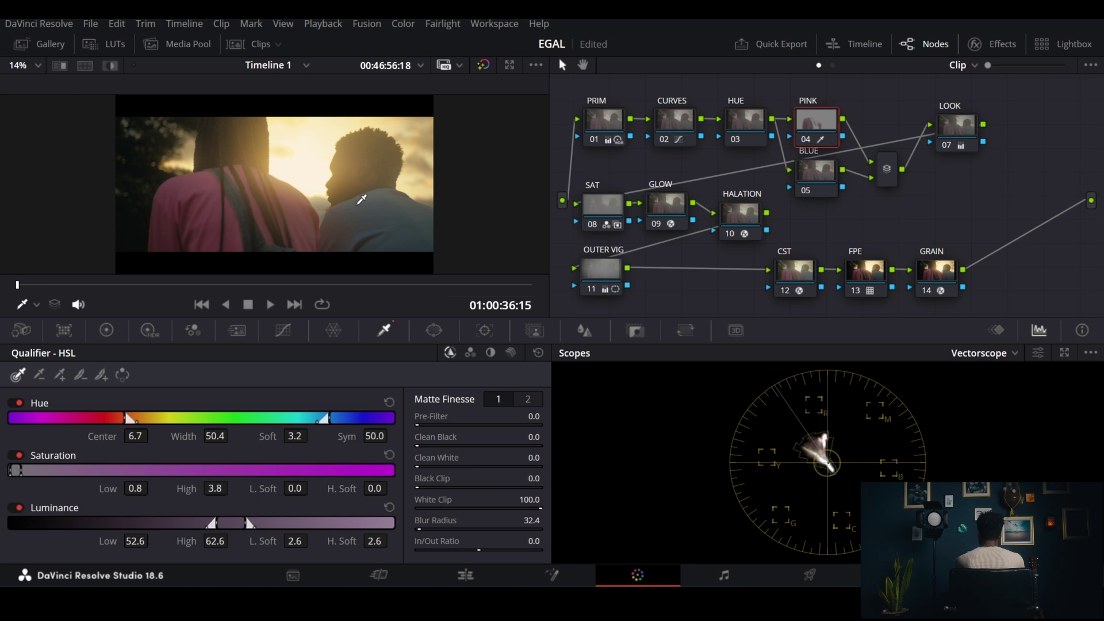
pyautogui.hotkey('shift', 'h')
pyautogui.hotkey('shift', 'h')
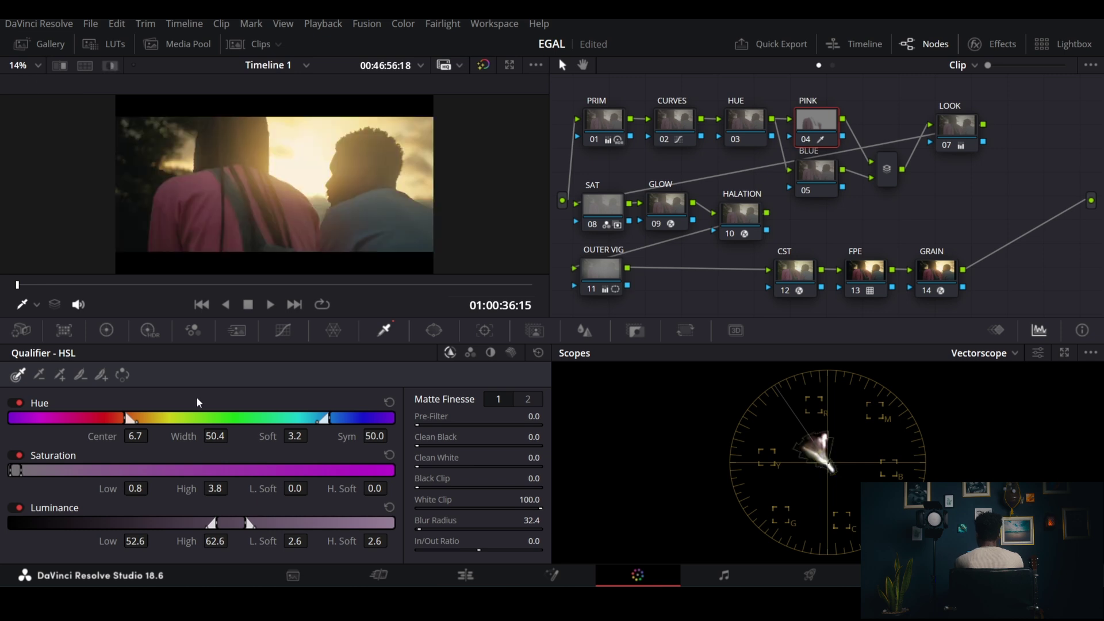
pyautogui.click(106, 330)
pyautogui.moveTo(360, 521)
pyautogui.mouseDown()
pyautogui.moveTo(370, 521)
pyautogui.moveTo(360, 549)
pyautogui.mouseUp()
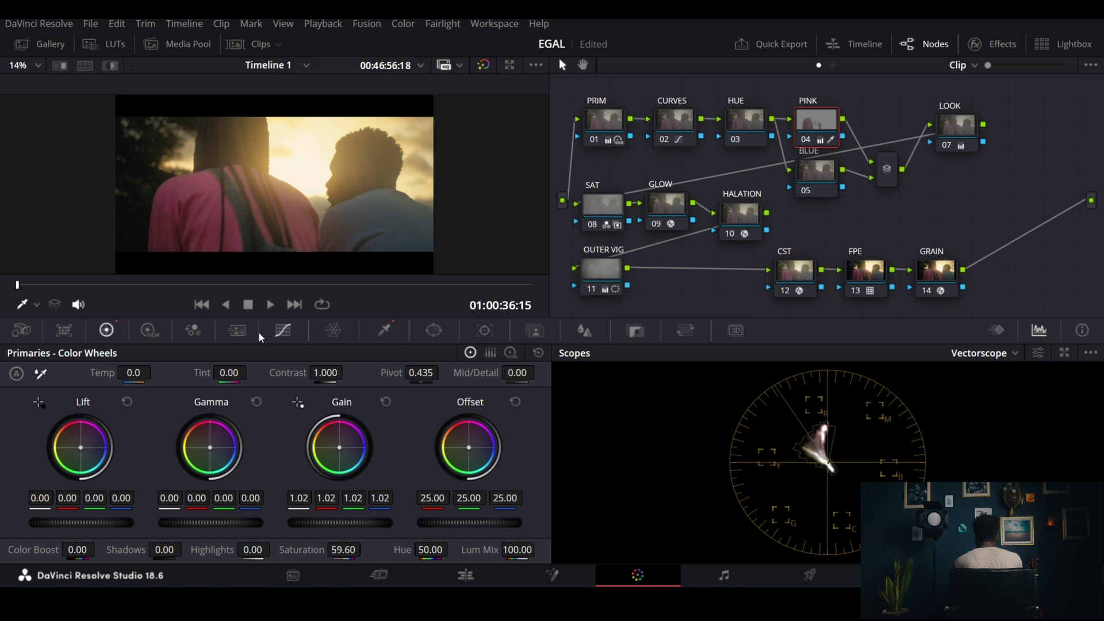
pyautogui.moveTo(339, 522); pyautogui.dragTo(349, 522)
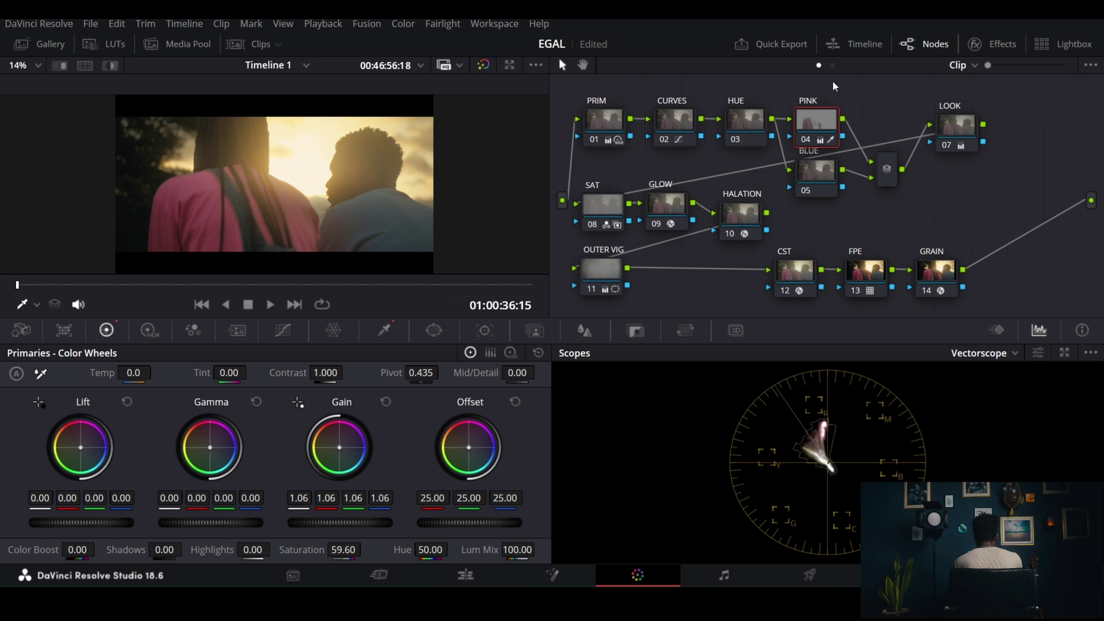
pyautogui.hotkey('ctrl', 'd')
pyautogui.hotkey('ctrl', 'd')
pyautogui.hotkey('ctrl', 'd')
pyautogui.hotkey('ctrl', 'd')
# Step: Select the BLUE node and show its qualifier settings
pyautogui.click(817, 171)
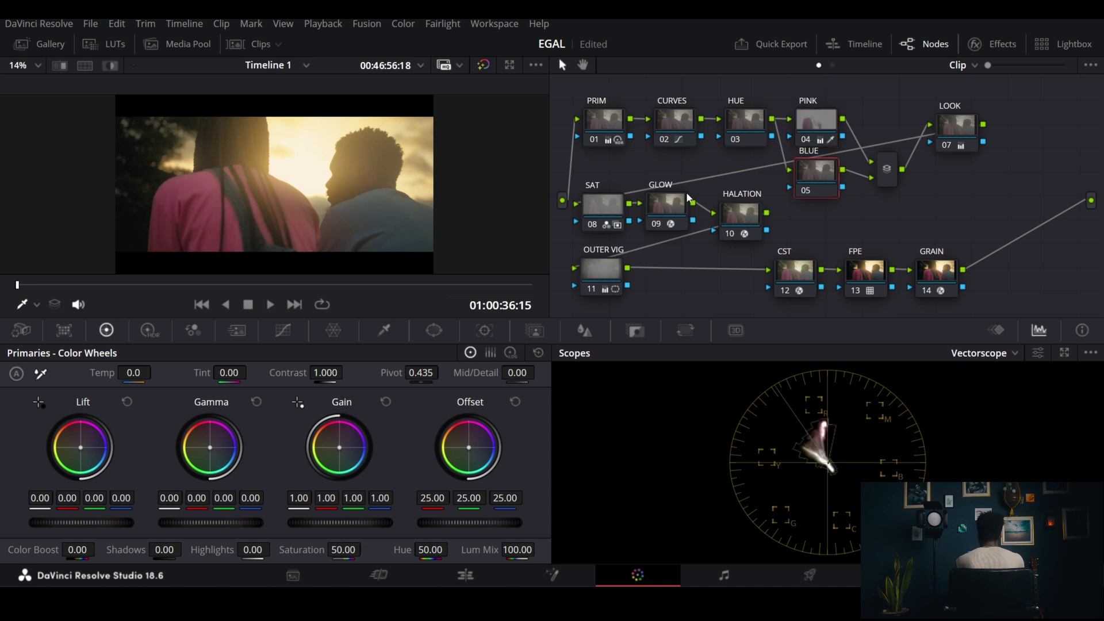
pyautogui.click(384, 329)
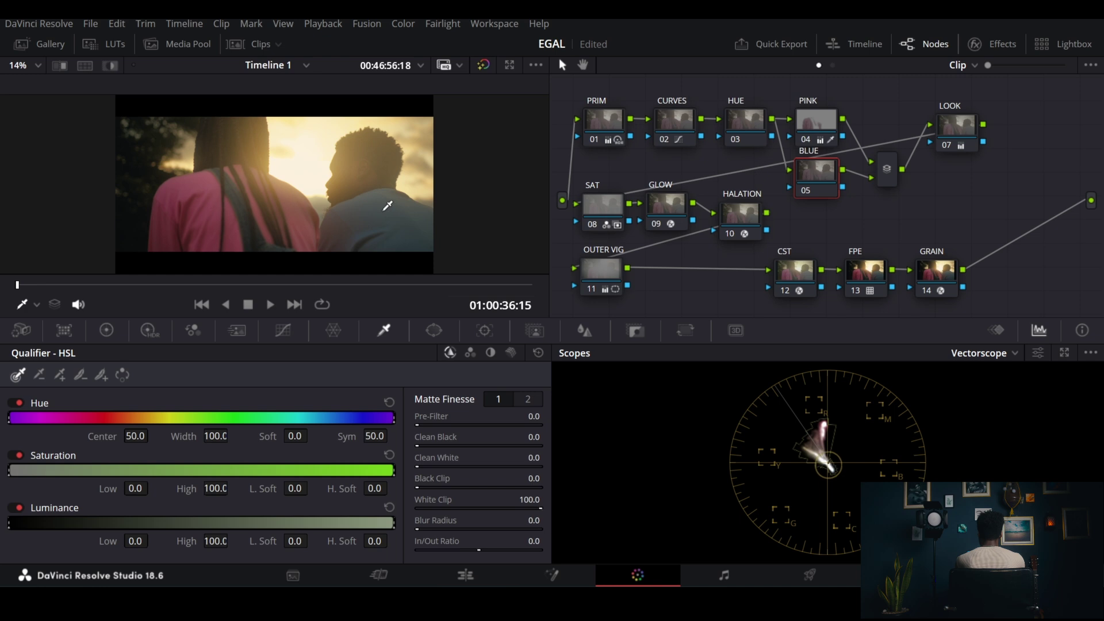
# Step: Try to isolate the man's blue shirt with the HSL qualifier by sampling it and shifting the hue, saturation and luminance ranges
pyautogui.click(388, 206)
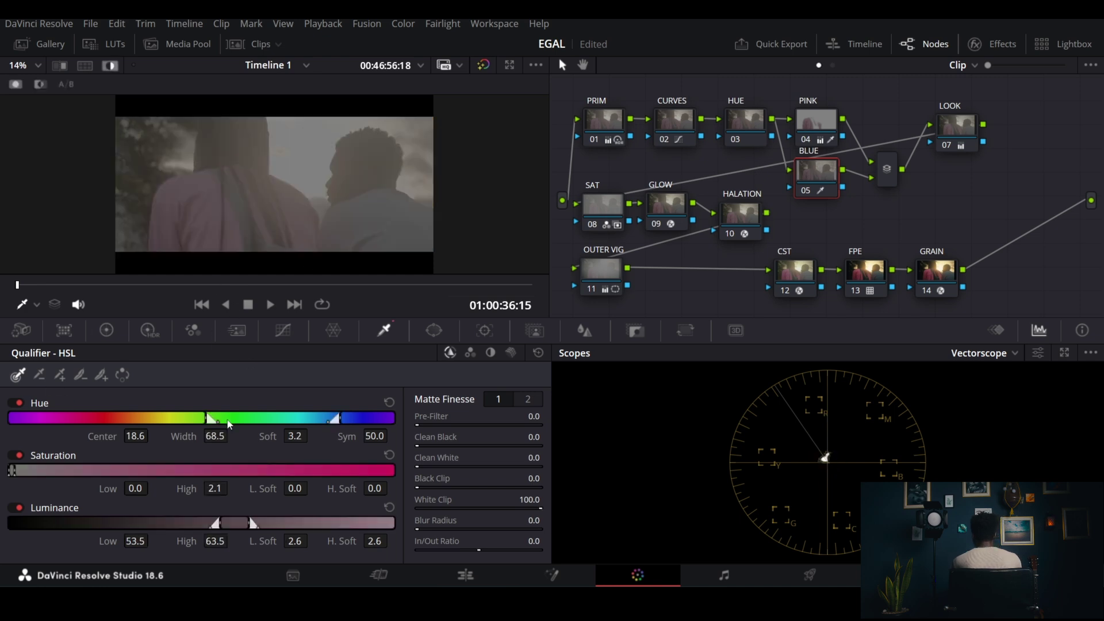
pyautogui.click(400, 225)
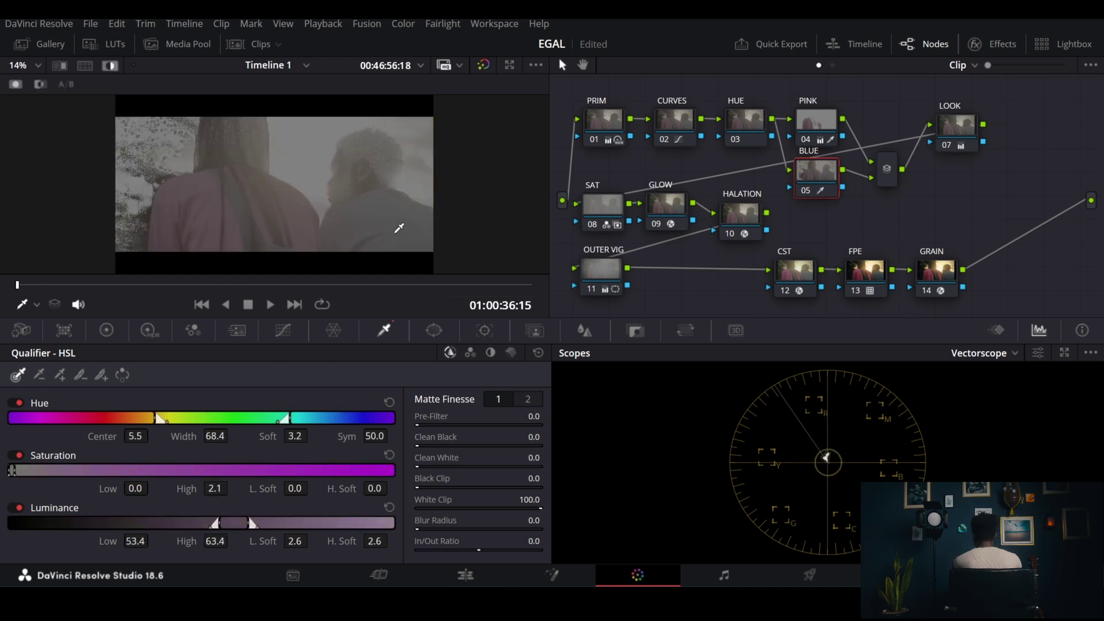
pyautogui.moveTo(144, 416); pyautogui.dragTo(106, 420)
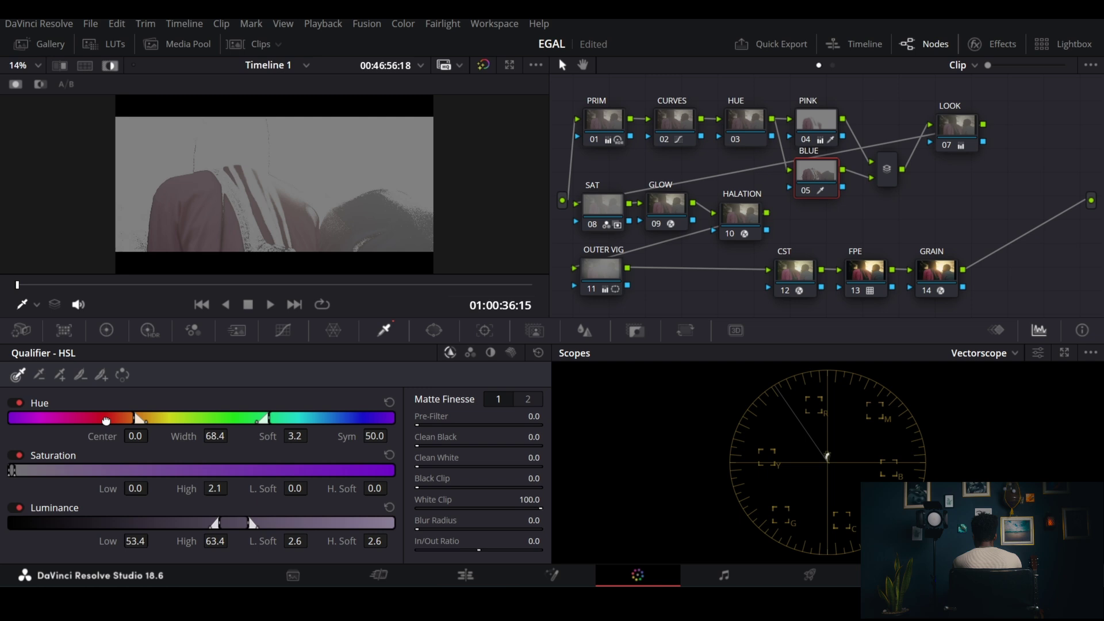
pyautogui.moveTo(232, 525)
pyautogui.mouseDown()
pyautogui.moveTo(249, 525)
pyautogui.moveTo(171, 522)
pyautogui.moveTo(215, 522)
pyautogui.mouseUp()
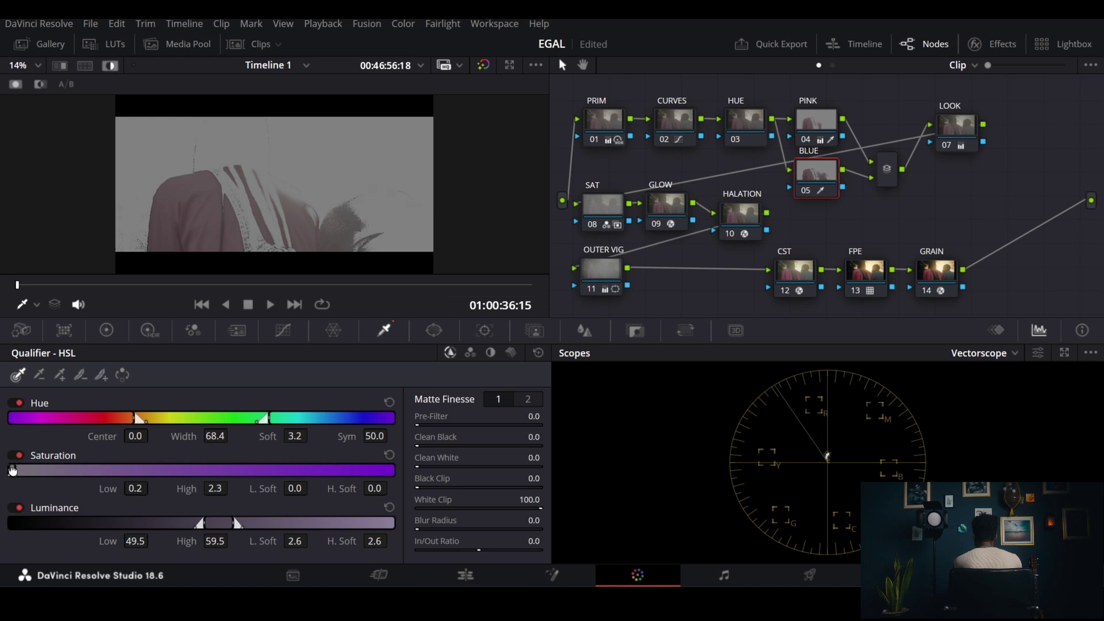
pyautogui.moveTo(69, 423); pyautogui.dragTo(43, 429)
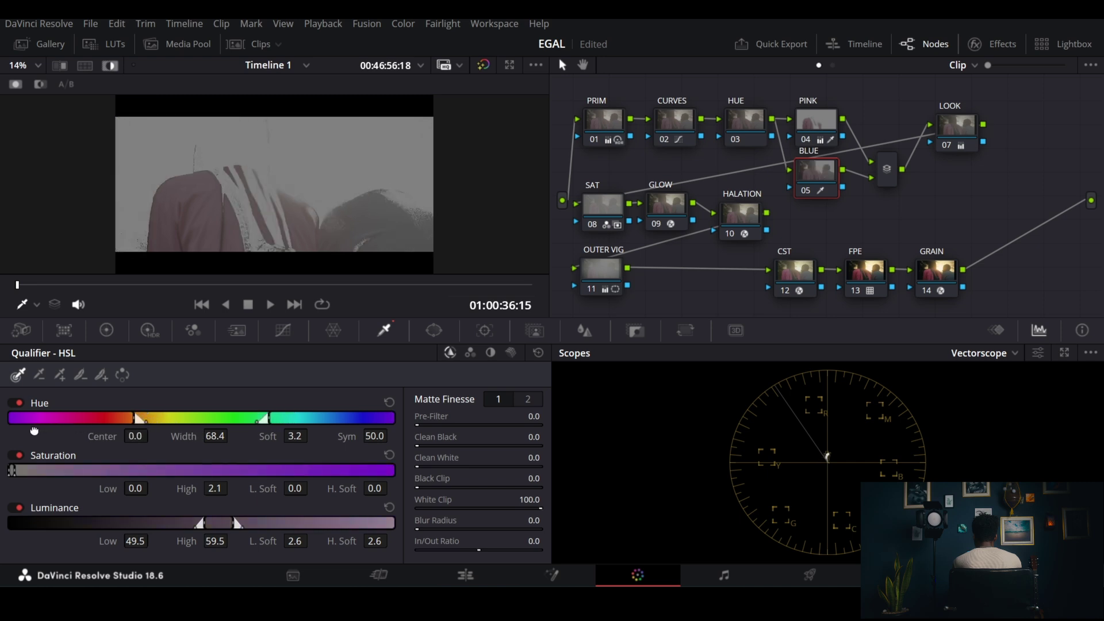
pyautogui.moveTo(219, 526); pyautogui.dragTo(216, 526)
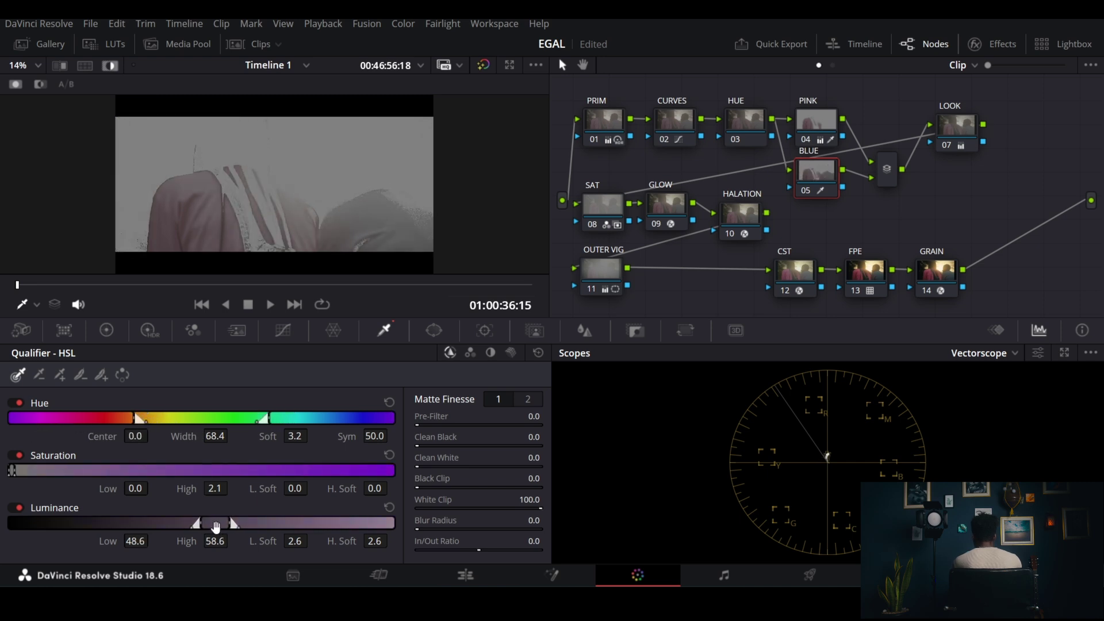
# Step: Key the blue shirt with the 3D qualifier by drawing a short stroke on it, and smooth the matte with blur radius and denoise
pyautogui.click(511, 352)
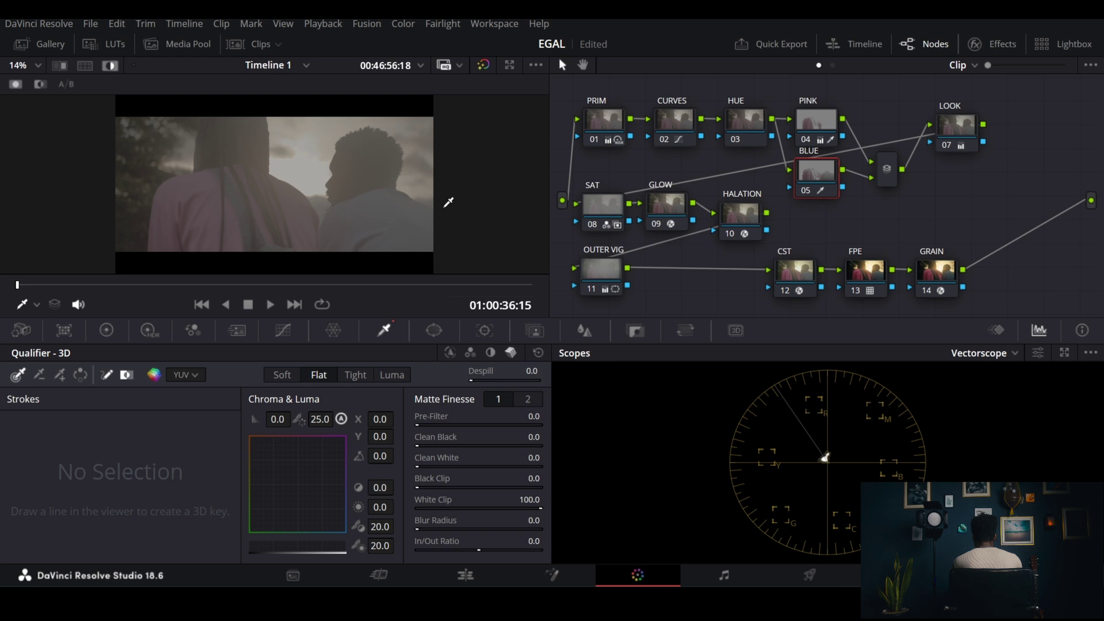
pyautogui.moveTo(393, 212); pyautogui.dragTo(397, 226)
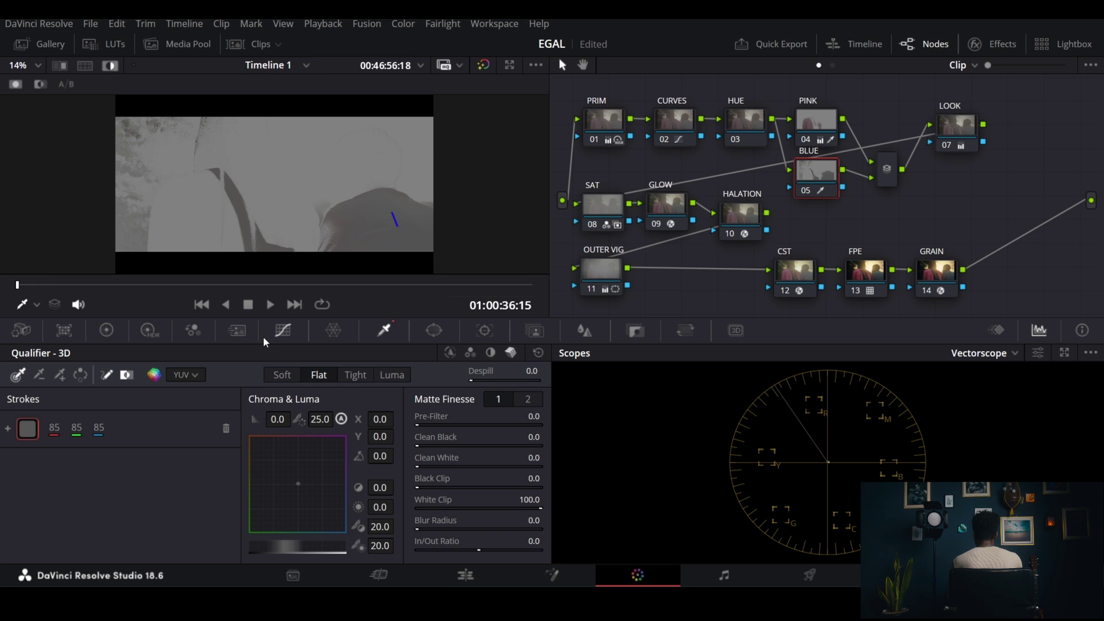
pyautogui.moveTo(418, 528); pyautogui.dragTo(437, 529)
pyautogui.click(528, 399)
pyautogui.moveTo(418, 467); pyautogui.dragTo(431, 466)
# Step: Turn off the highlight view, set the BLUE node's saturation to 52 and gain to 1.04, and save the project
pyautogui.click(106, 329)
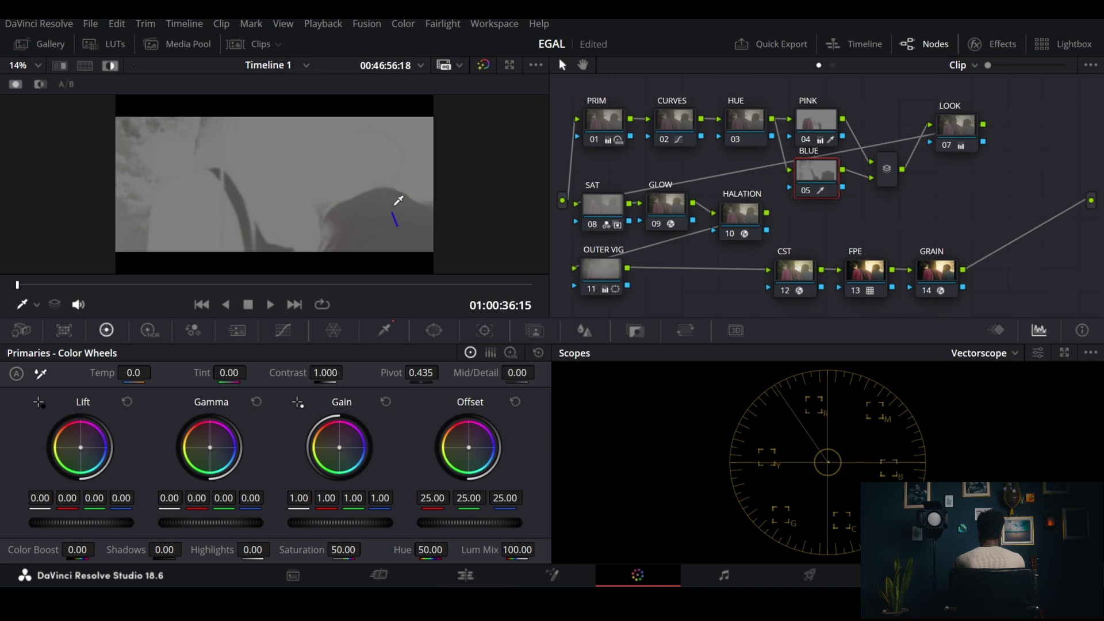
pyautogui.hotkey('shift', 'h')
pyautogui.moveTo(343, 553); pyautogui.dragTo(345, 522)
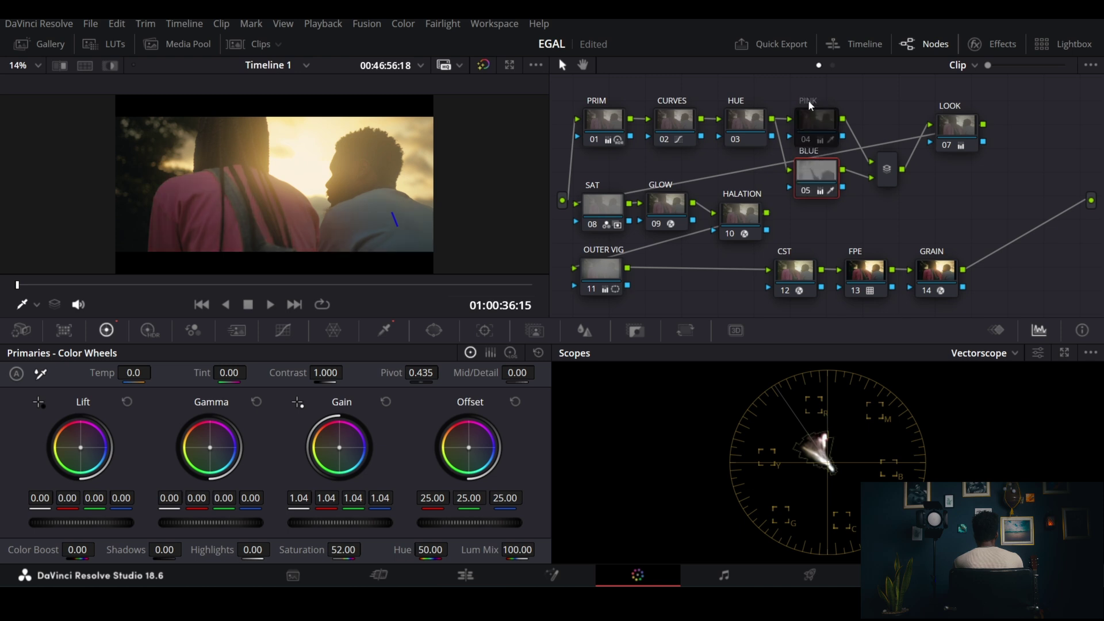
pyautogui.hotkey('ctrl', 's')
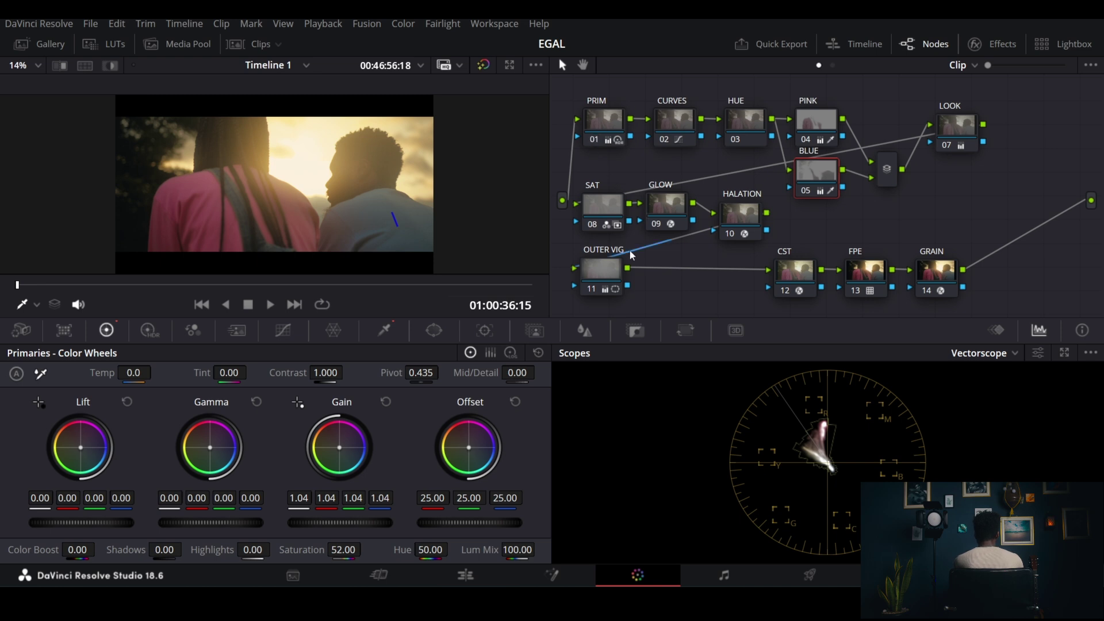
# Step: Move the HALATION node up in line with the GLOW node, and compare Version 1 of the grade with Version 2
pyautogui.moveTo(737, 217); pyautogui.dragTo(737, 206)
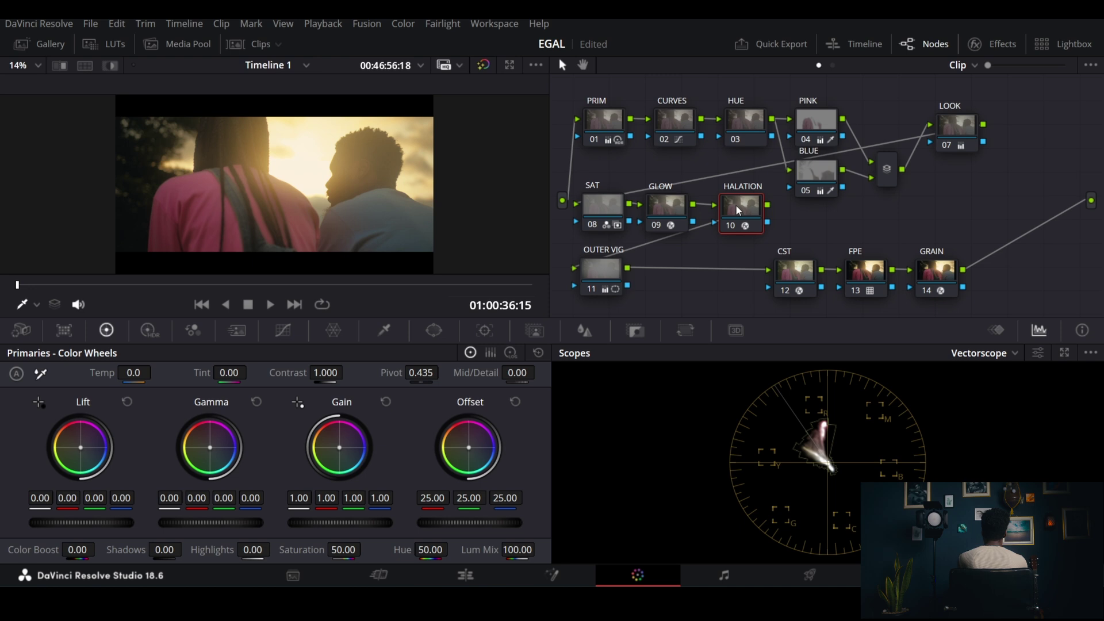
pyautogui.hotkey('ctrl', 'b')
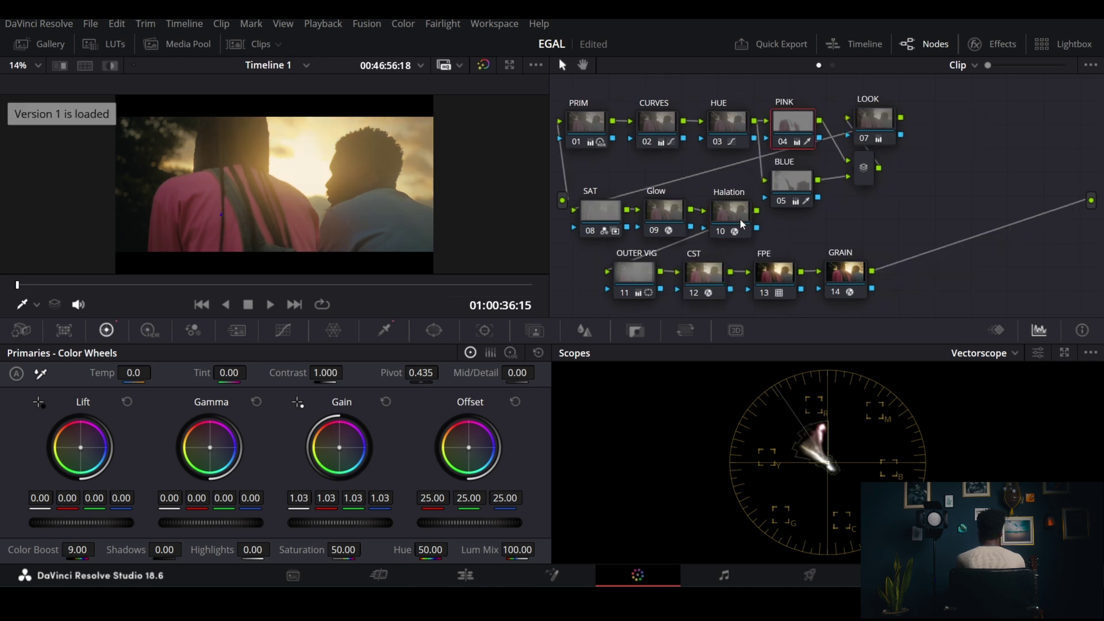
pyautogui.hotkey('ctrl', 'b')
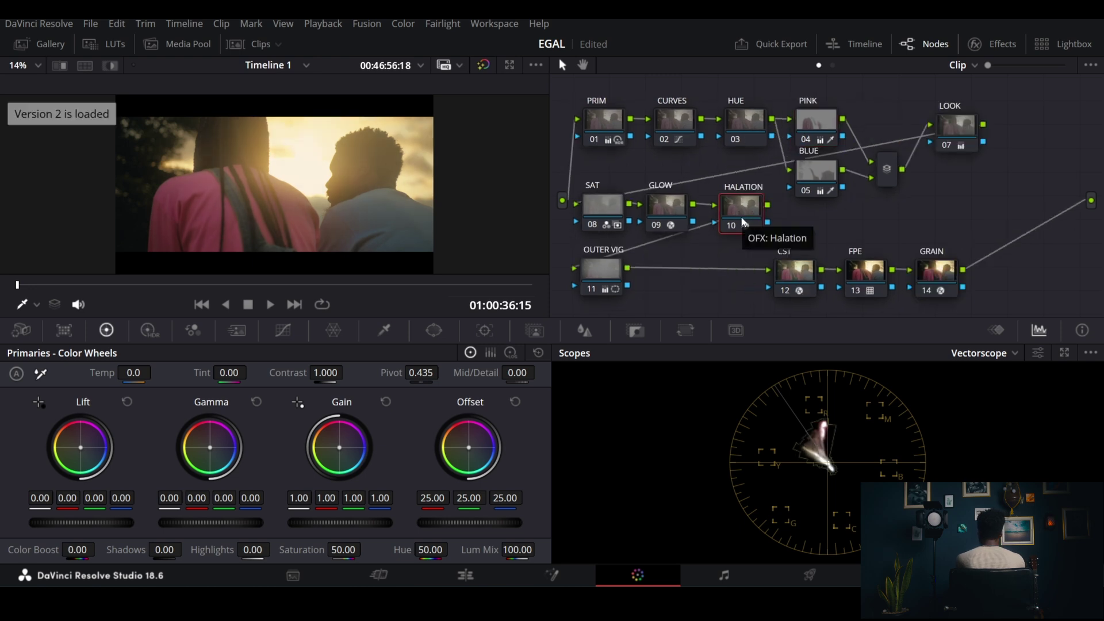
pyautogui.hotkey('ctrl', 'b')
pyautogui.hotkey('ctrl', 'b')
# Step: On the PRIM node, lower the overall gain to 1.01, raise the gamma to -0.00 and set the offset to 28.70
pyautogui.click(609, 119)
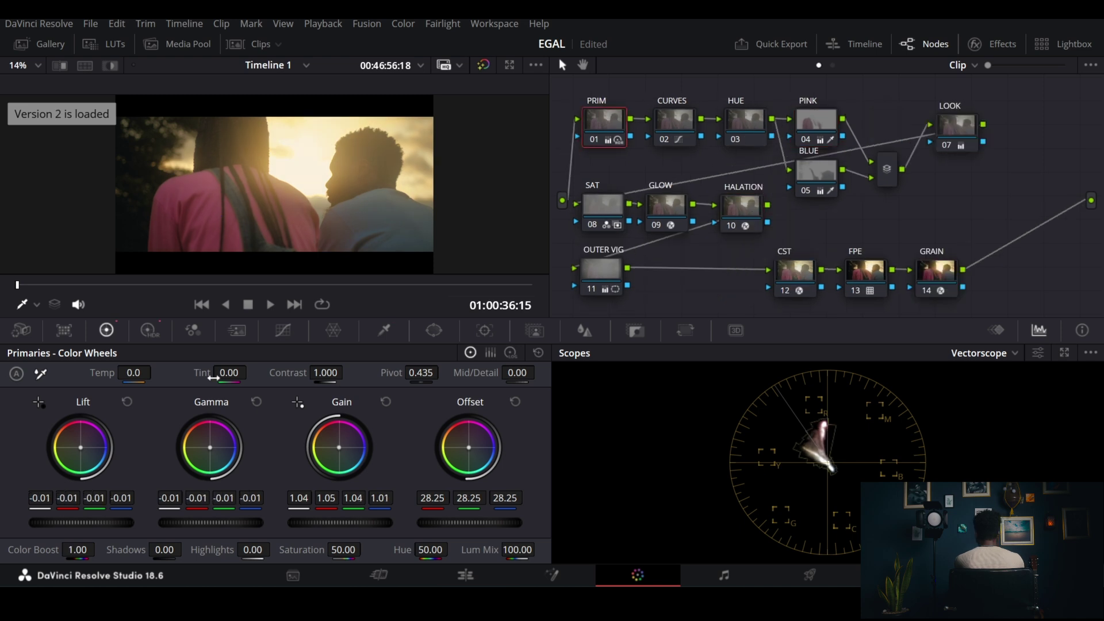
pyautogui.moveTo(347, 524); pyautogui.dragTo(325, 525)
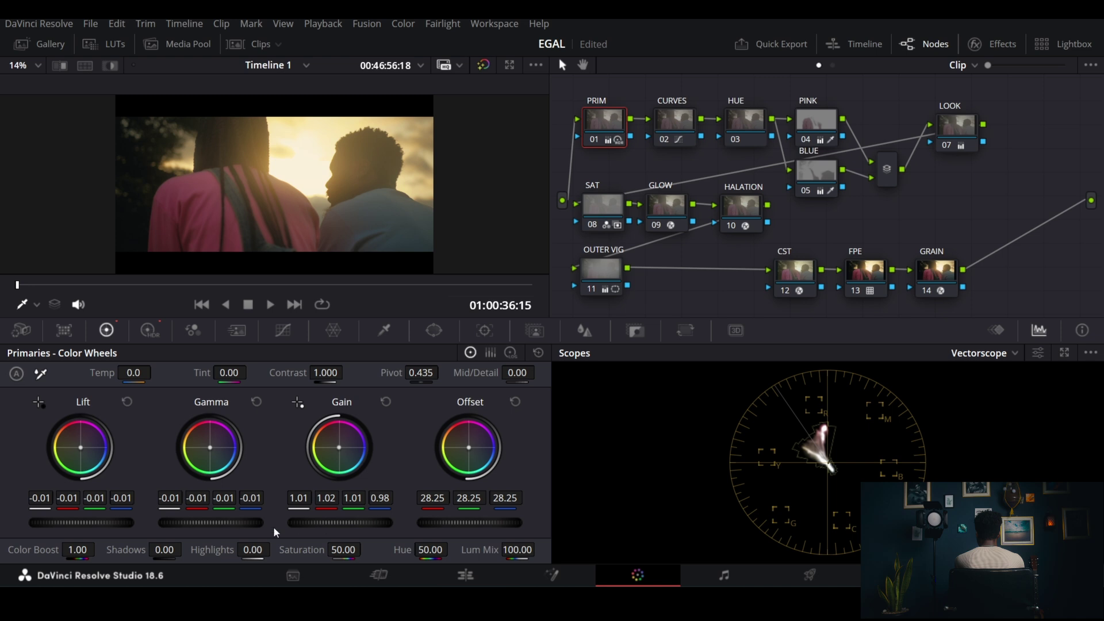
pyautogui.moveTo(206, 523); pyautogui.dragTo(211, 522)
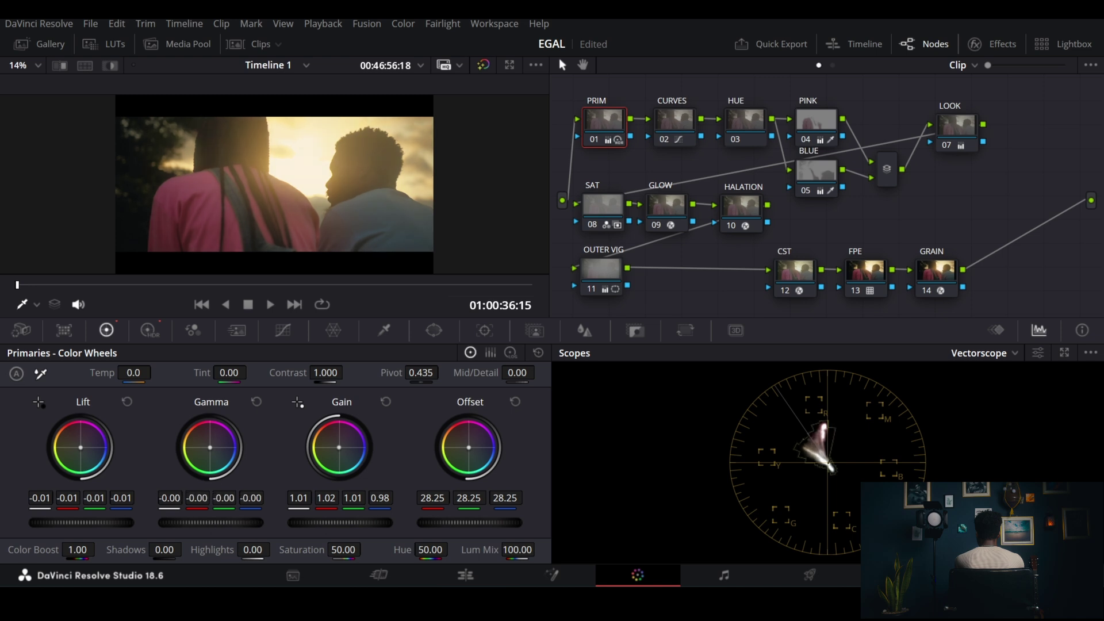
pyautogui.moveTo(469, 523); pyautogui.dragTo(475, 523)
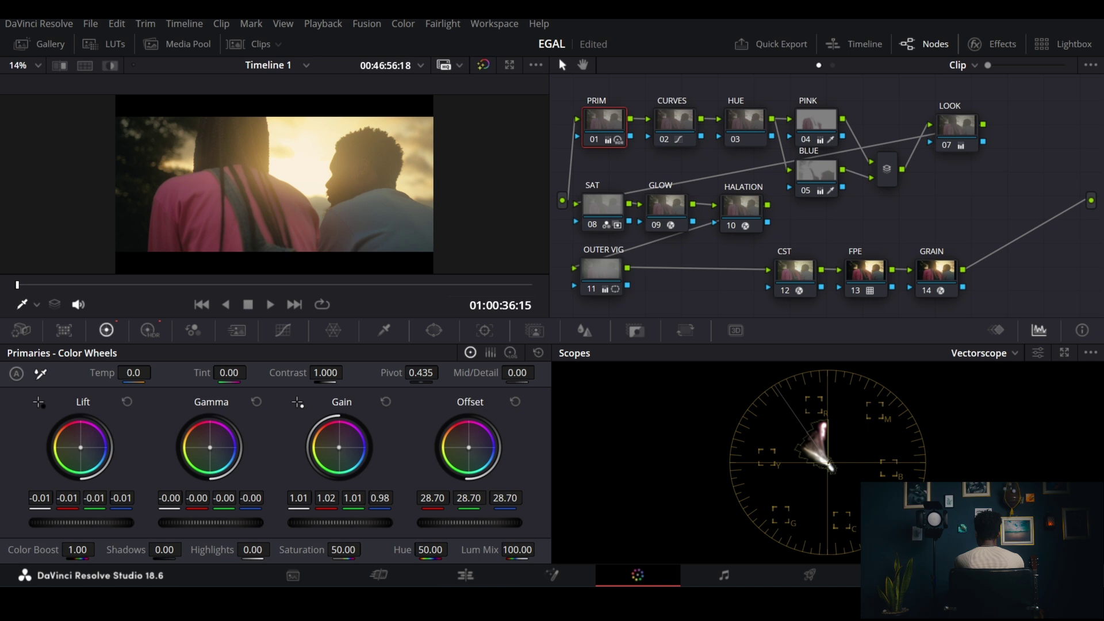
# Step: Compare the adjusted Version 2 grade with the other grade version
pyautogui.hotkey('ctrl', 'b')
pyautogui.hotkey('ctrl', 'b')
pyautogui.hotkey('ctrl', 'b')
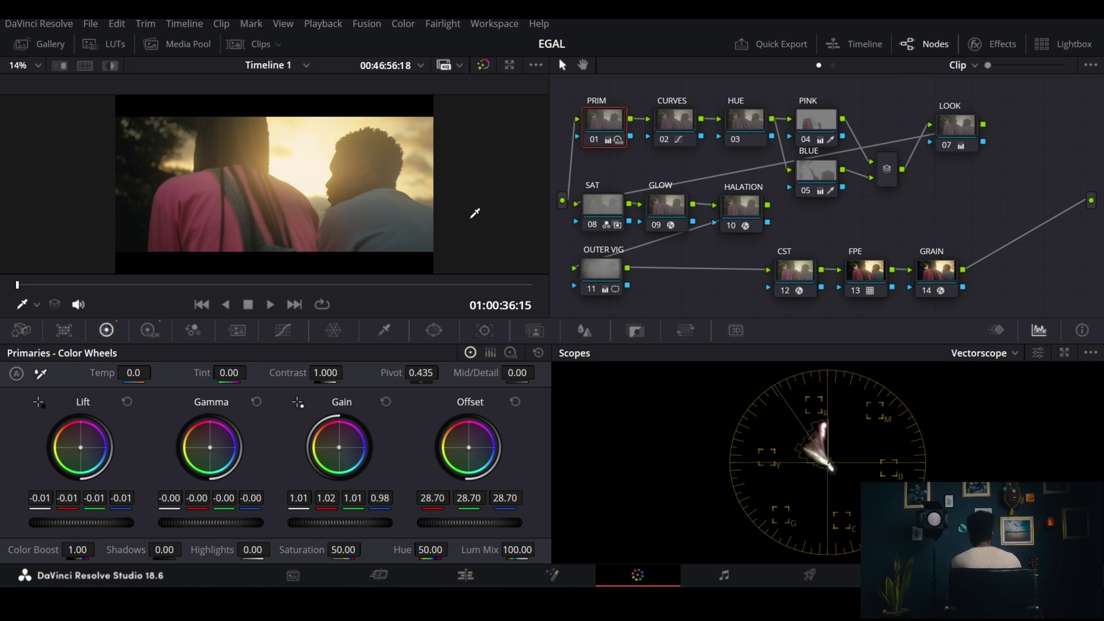
# Step: Switch to clip 04, hide the clip thumbnails, and look over its node graph down to the SAT, Glow and Halation nodes
pyautogui.click(260, 46)
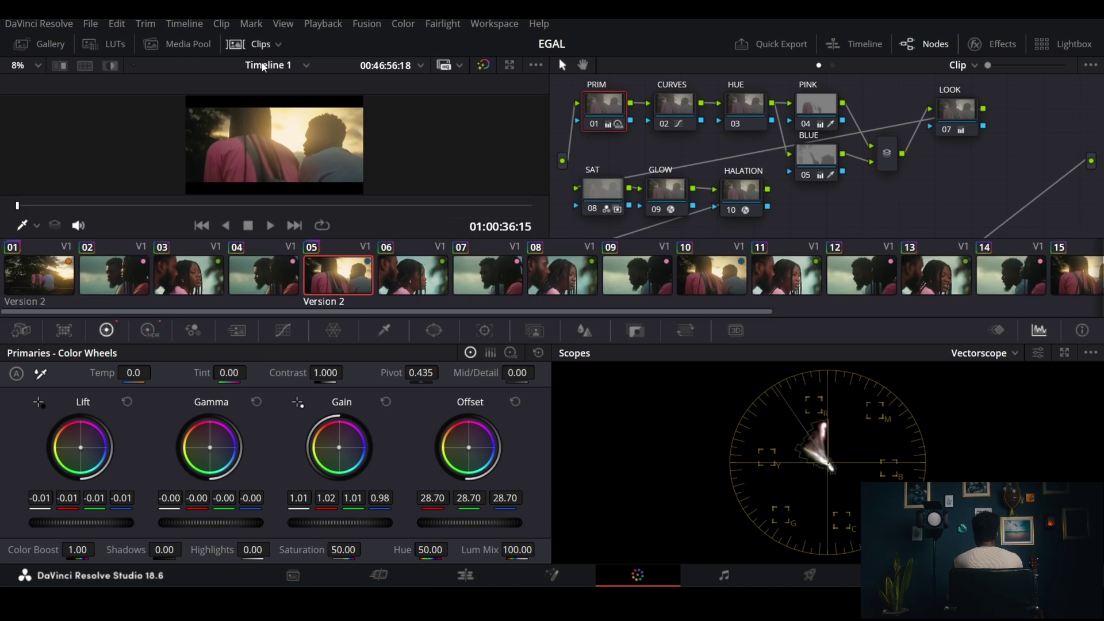
pyautogui.click(270, 285)
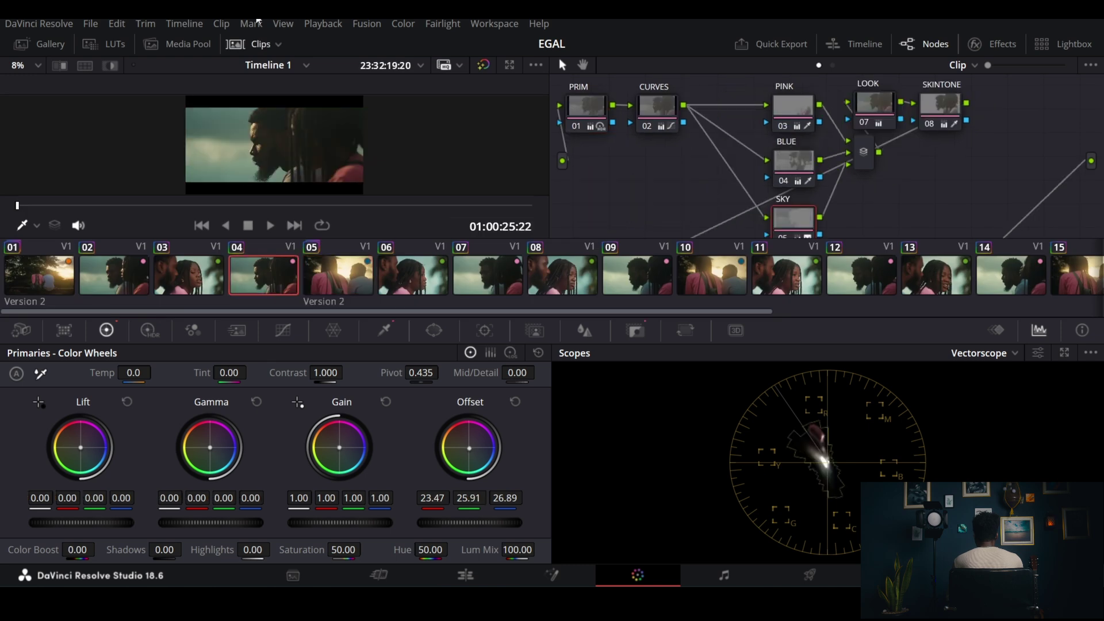
pyautogui.click(255, 46)
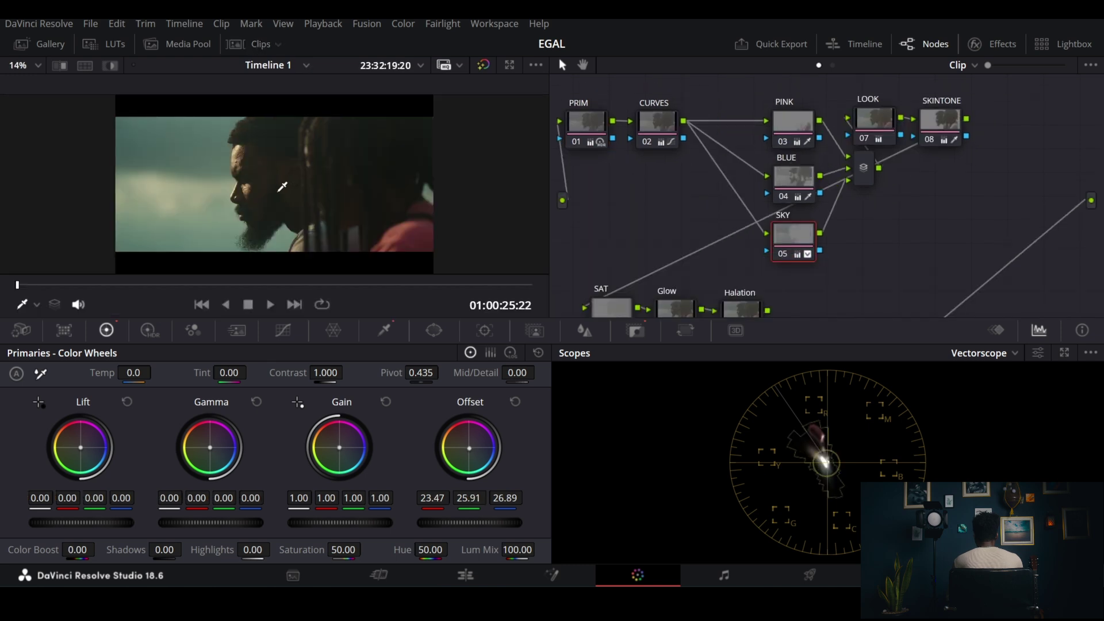
pyautogui.scroll(-3, 713, 156)
pyautogui.scroll(1, 742, 206)
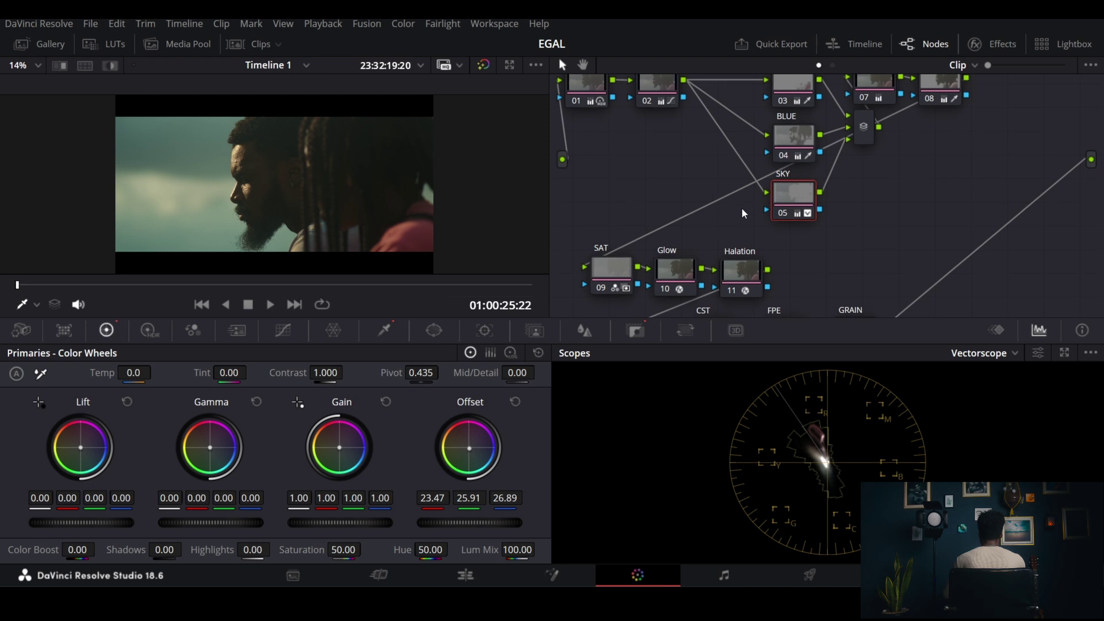
# Step: Look over the clip's node graph from PRIM down to GRAIN, selecting the SAT node along the way
pyautogui.scroll(3, 700, 206)
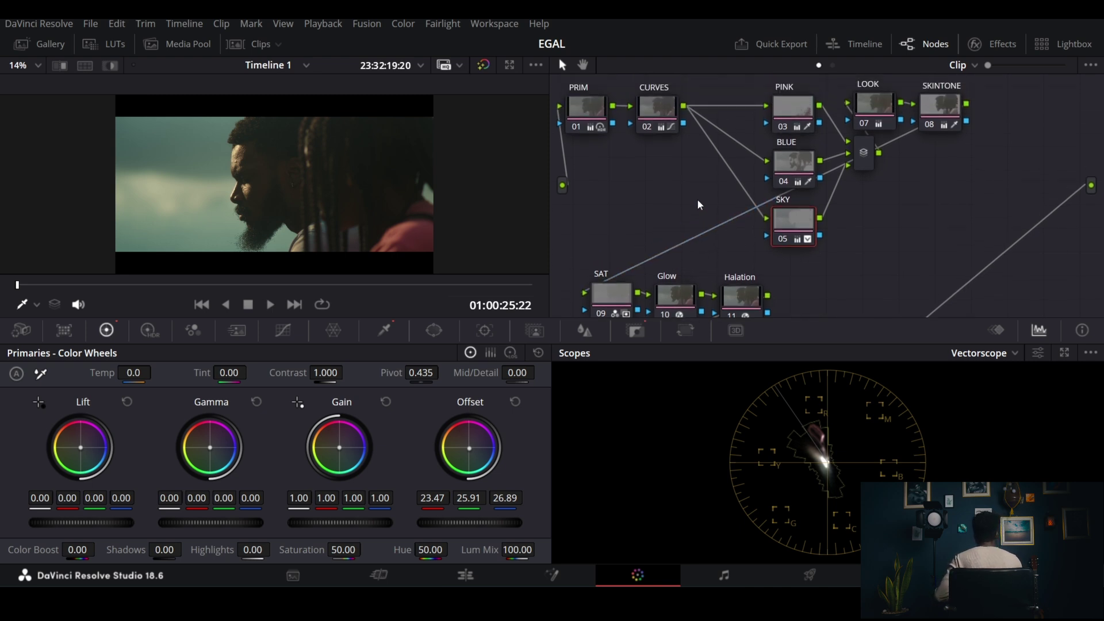
pyautogui.scroll(-10, 869, 264)
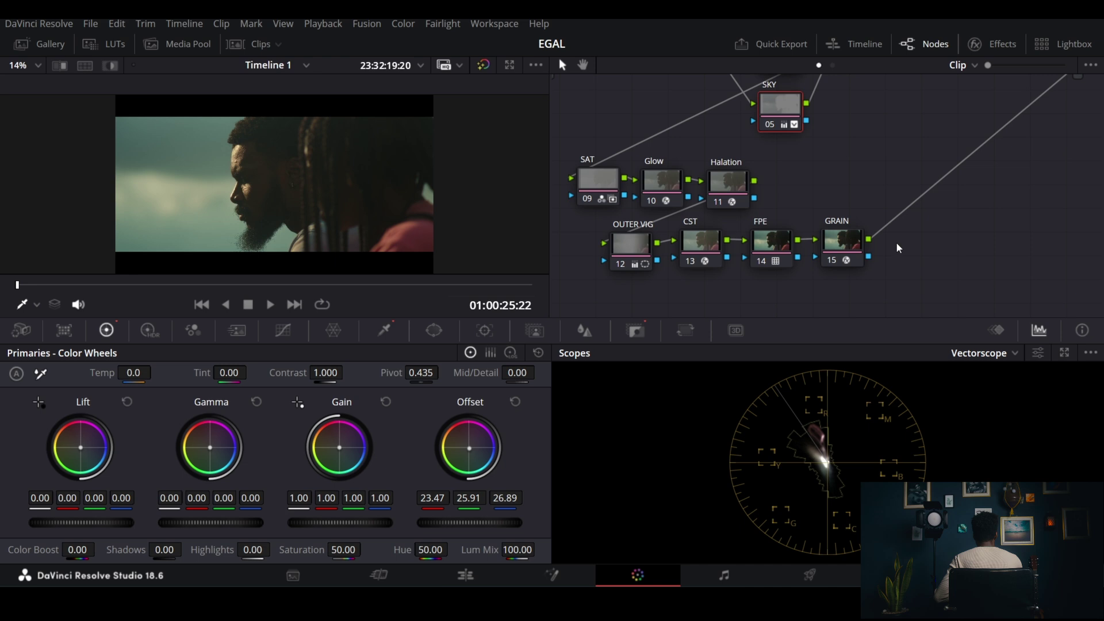
pyautogui.scroll(2, 703, 194)
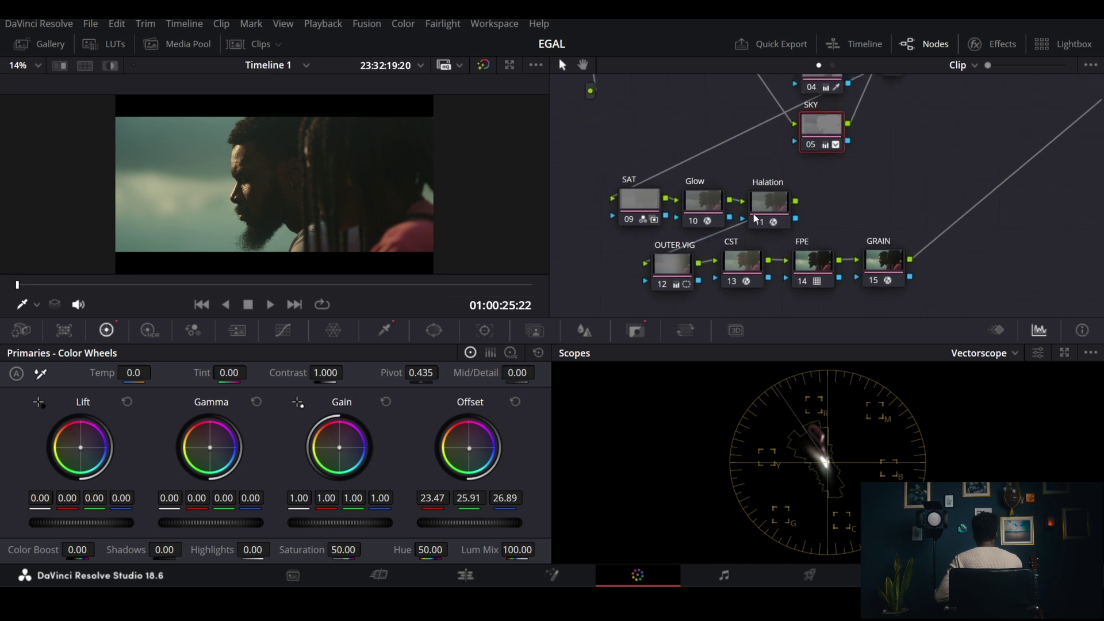
pyautogui.click(644, 210)
pyautogui.scroll(10, 661, 190)
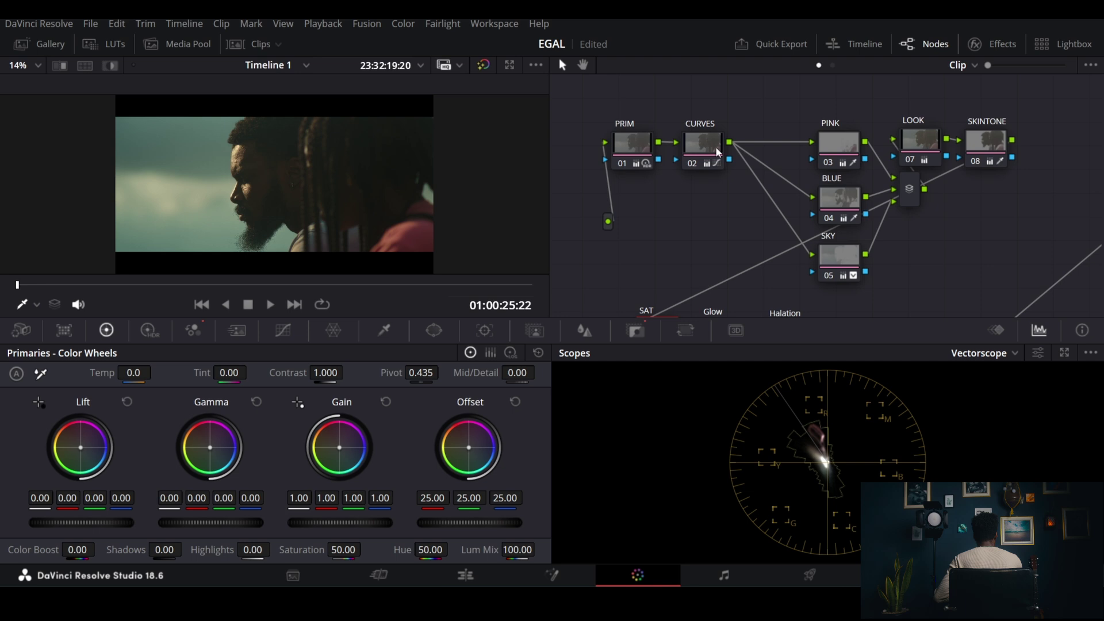
pyautogui.hscroll(2, 845, 161)
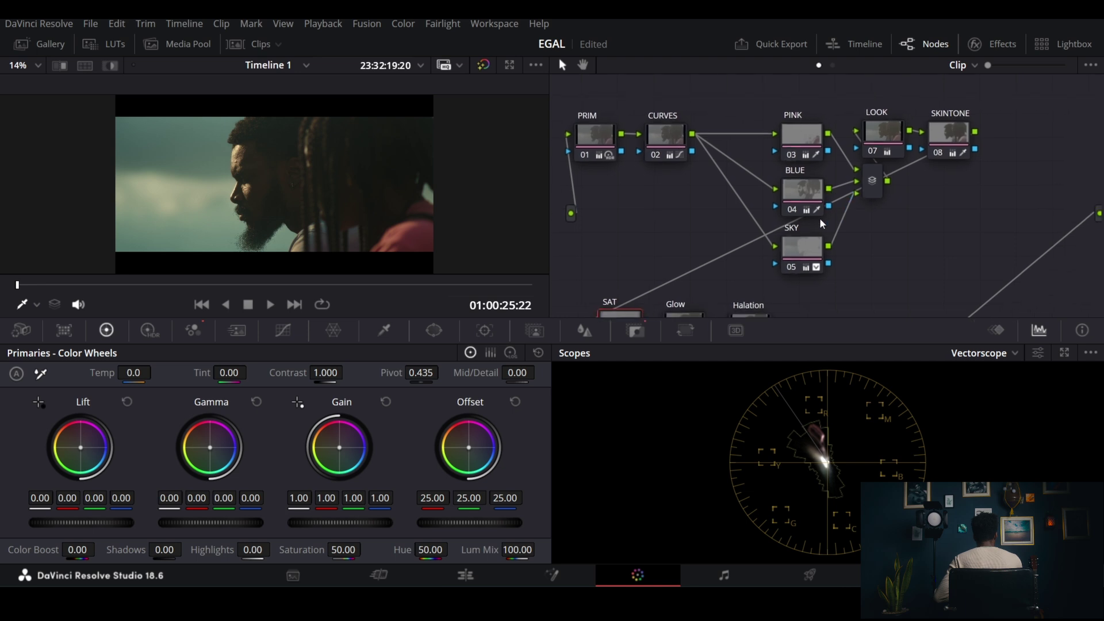
# Step: Select the SKINTONE node and compare the man's face up close with the node disabled and enabled
pyautogui.click(957, 135)
pyautogui.scroll(6, 238, 166)
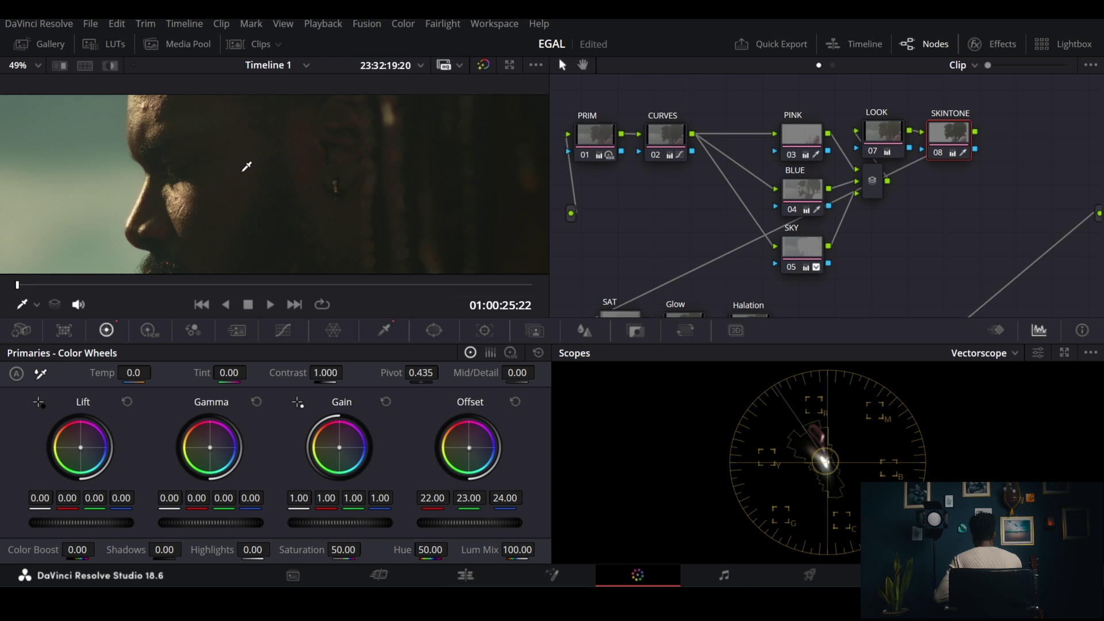
pyautogui.hscroll(-3, 239, 166)
pyautogui.hotkey('ctrl', 'd')
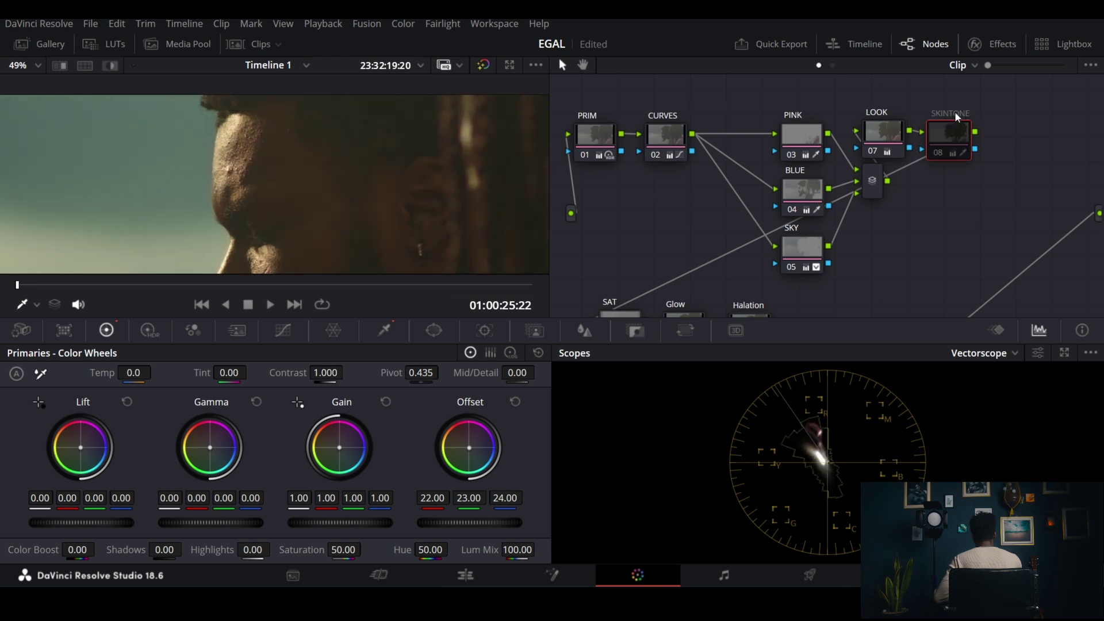
pyautogui.hotkey('ctrl', 'd')
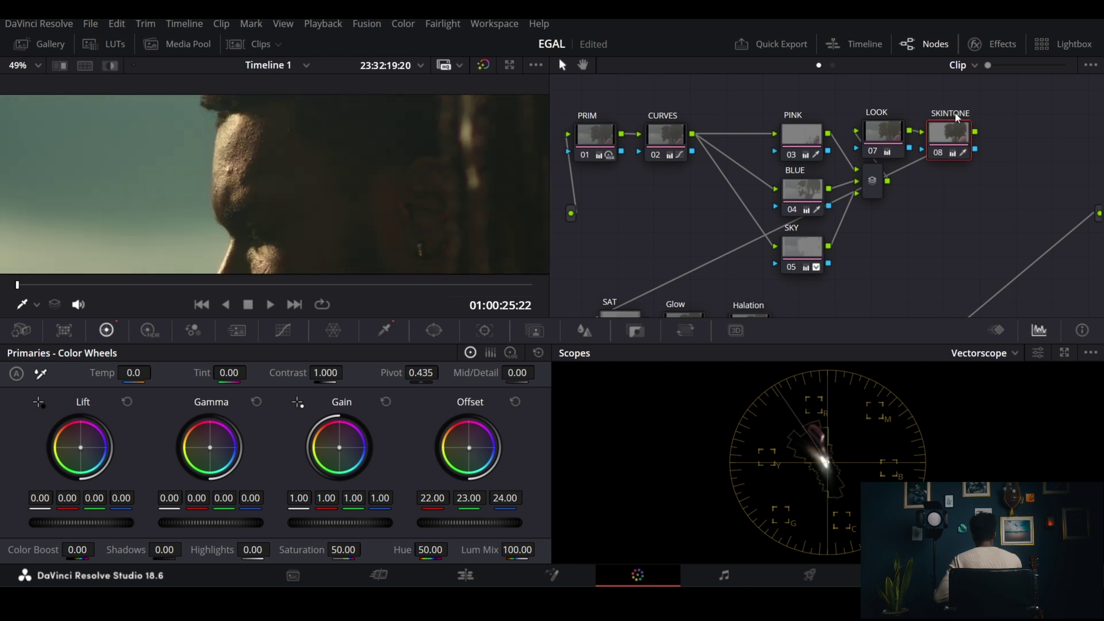
pyautogui.hotkey('ctrl', 'd')
pyautogui.hotkey('ctrl', 'd')
pyautogui.scroll(-4, 310, 201)
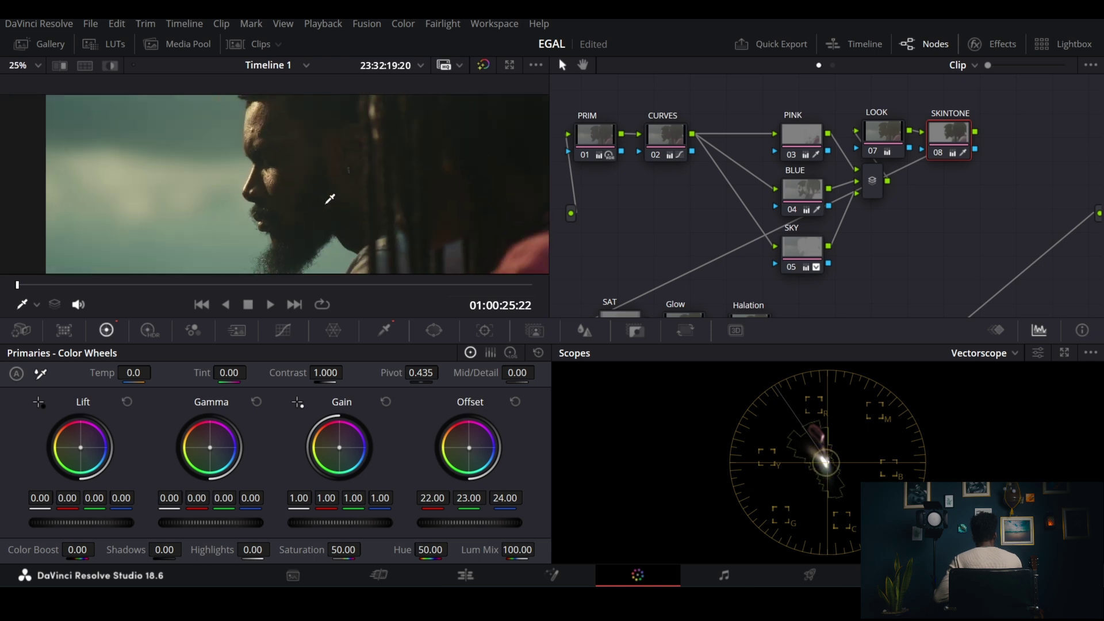
pyautogui.scroll(-1, 330, 199)
# Step: Compare the image with the PINK node disabled and enabled, and do the same for the BLUE node
pyautogui.hotkey('ctrl', 'd')
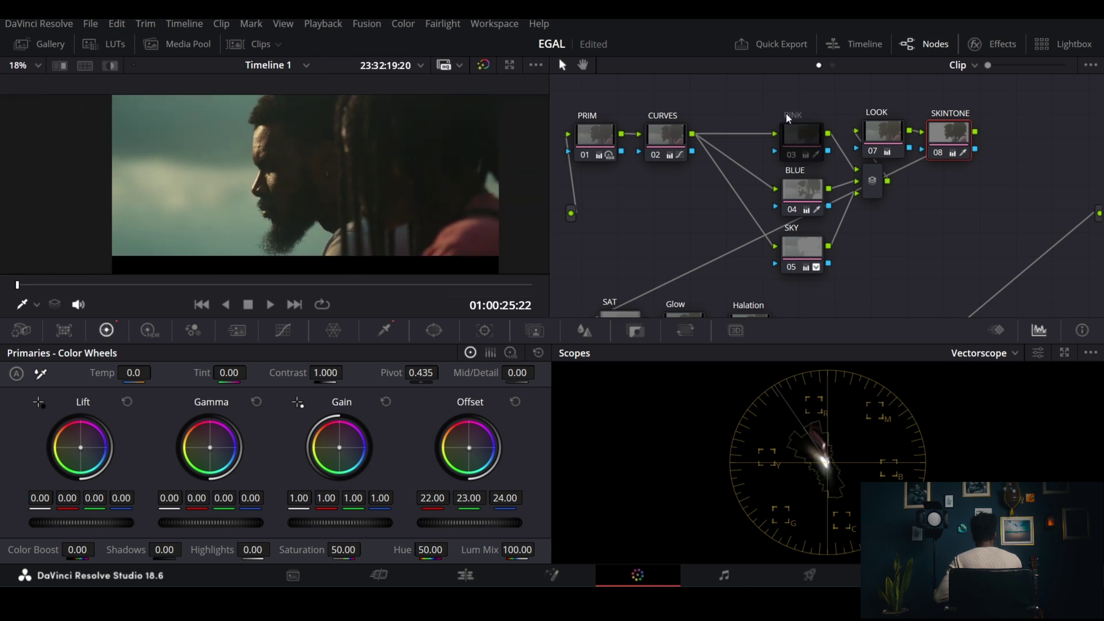
pyautogui.hotkey('ctrl', 'd')
pyautogui.hotkey('ctrl', 'd')
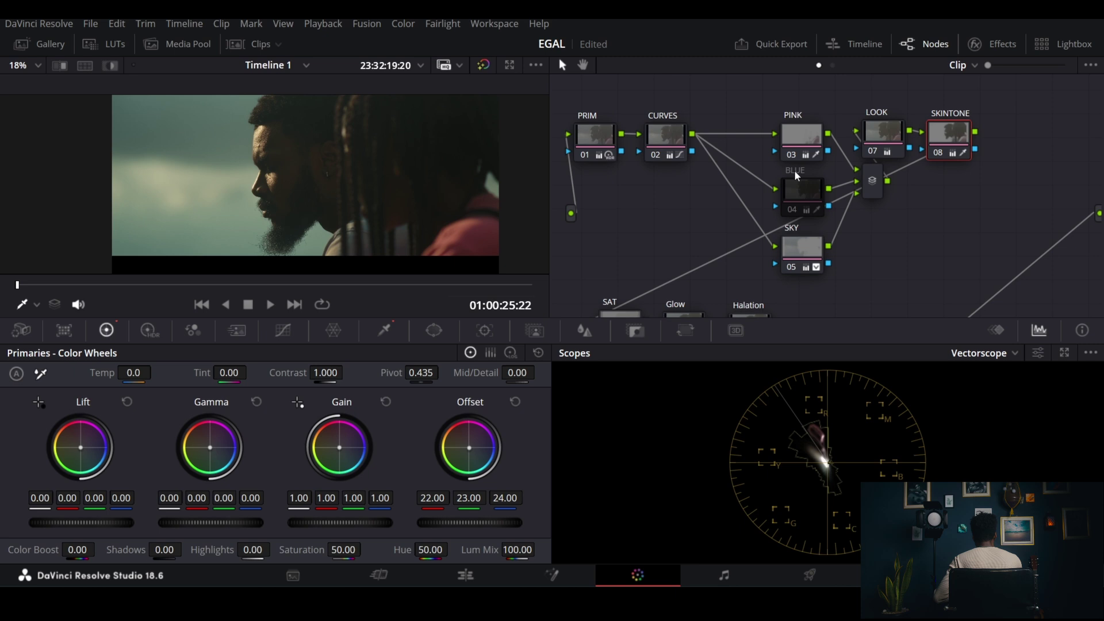
pyautogui.hotkey('ctrl', 'd')
# Step: Select the SKY node and compare the sky's color with the node disabled and enabled
pyautogui.moveTo(715, 186); pyautogui.dragTo(679, 151)
pyautogui.click(763, 217)
pyautogui.hotkey('ctrl', 'd')
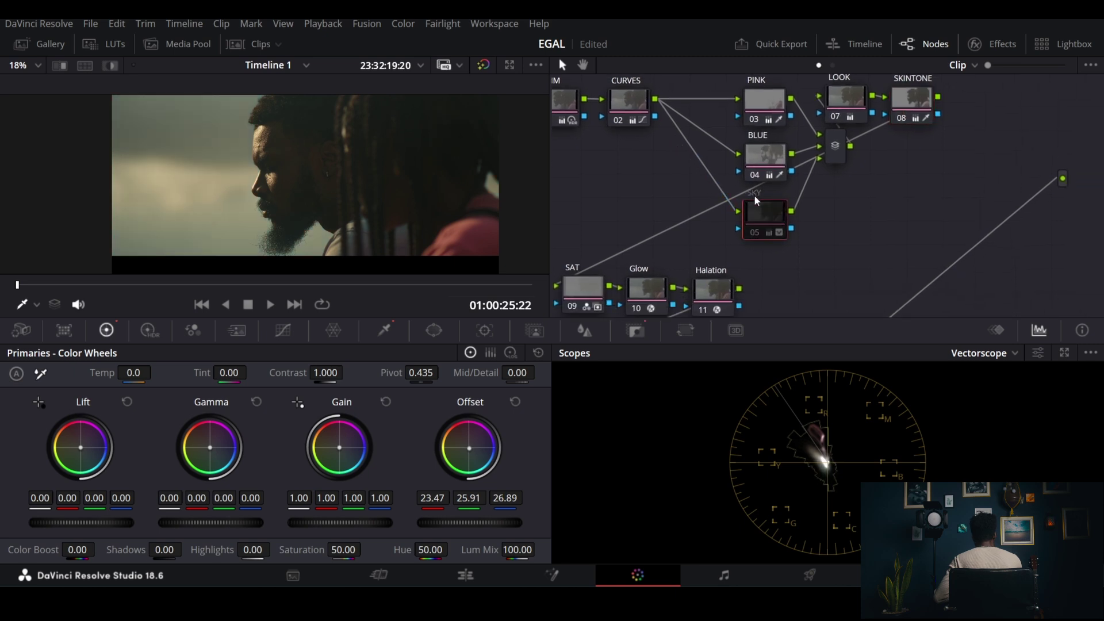
pyautogui.hotkey('ctrl', 'd')
pyautogui.hotkey('ctrl', 'd')
pyautogui.hotkey('ctrl', 'd')
# Step: Inspect the PRIM node's High Dynamic Range color wheel settings
pyautogui.moveTo(711, 209); pyautogui.dragTo(825, 216)
pyautogui.click(672, 107)
pyautogui.click(149, 331)
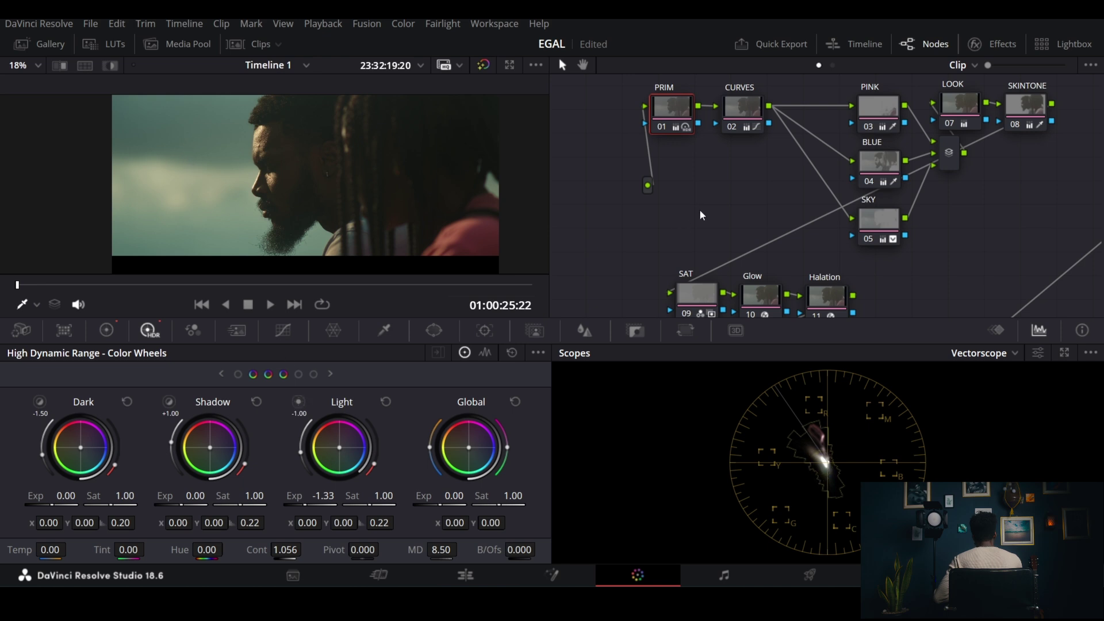
# Step: Inspect the SKY node's HSL qualifier and highlighted selection, comparing the image with the node disabled and enabled
pyautogui.moveTo(819, 207); pyautogui.dragTo(751, 232)
pyautogui.click(800, 225)
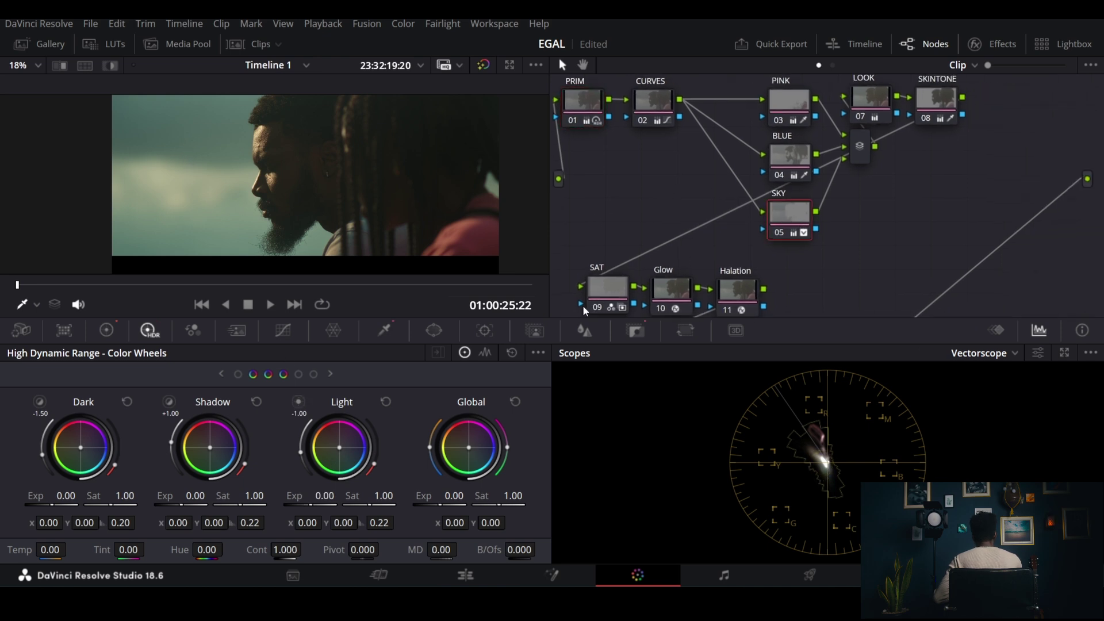
pyautogui.hotkey('ctrl', 'd')
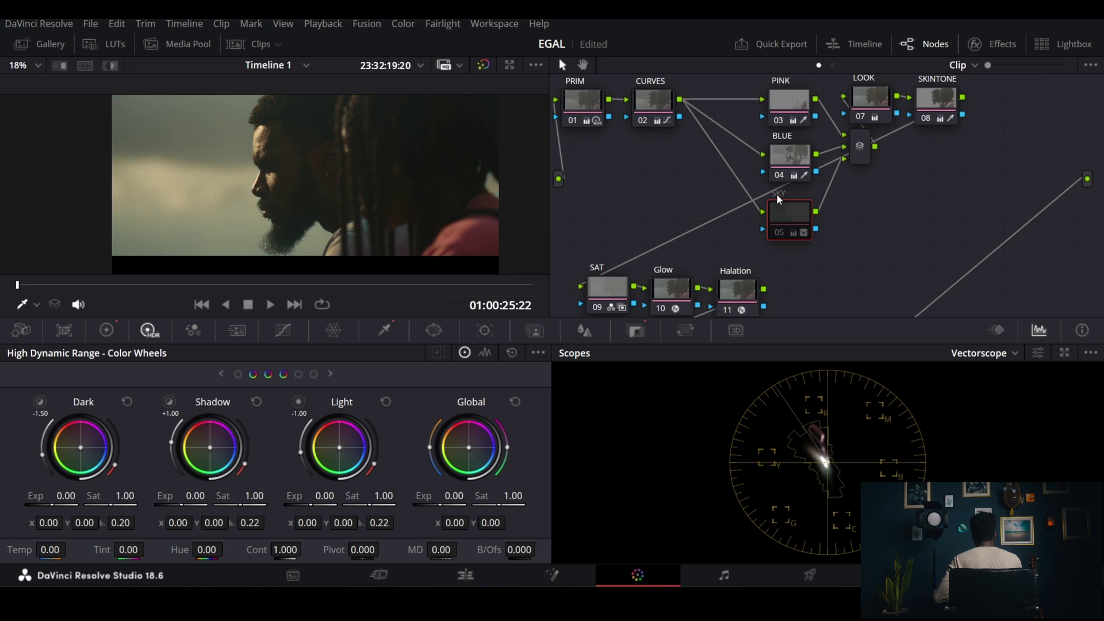
pyautogui.hotkey('ctrl', 'd')
pyautogui.click(384, 330)
pyautogui.hotkey('shift', 'h')
pyautogui.hotkey('shift', 'h')
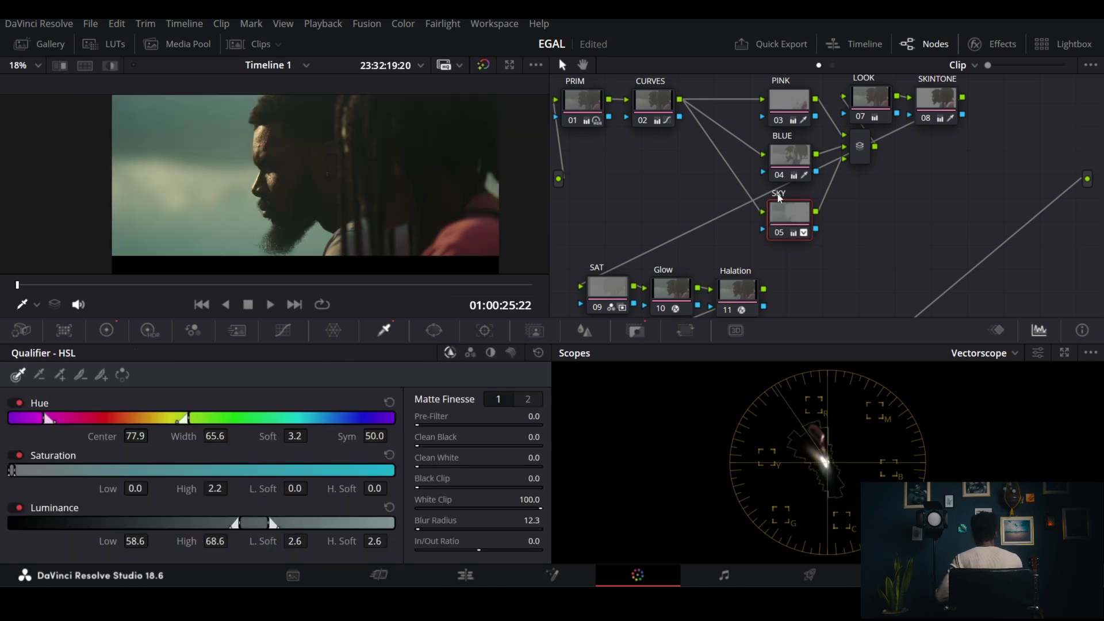
pyautogui.hotkey('ctrl', 'd')
pyautogui.hotkey('ctrl', 'd')
pyautogui.scroll(-5, 747, 225)
pyautogui.hscroll(-5, 759, 213)
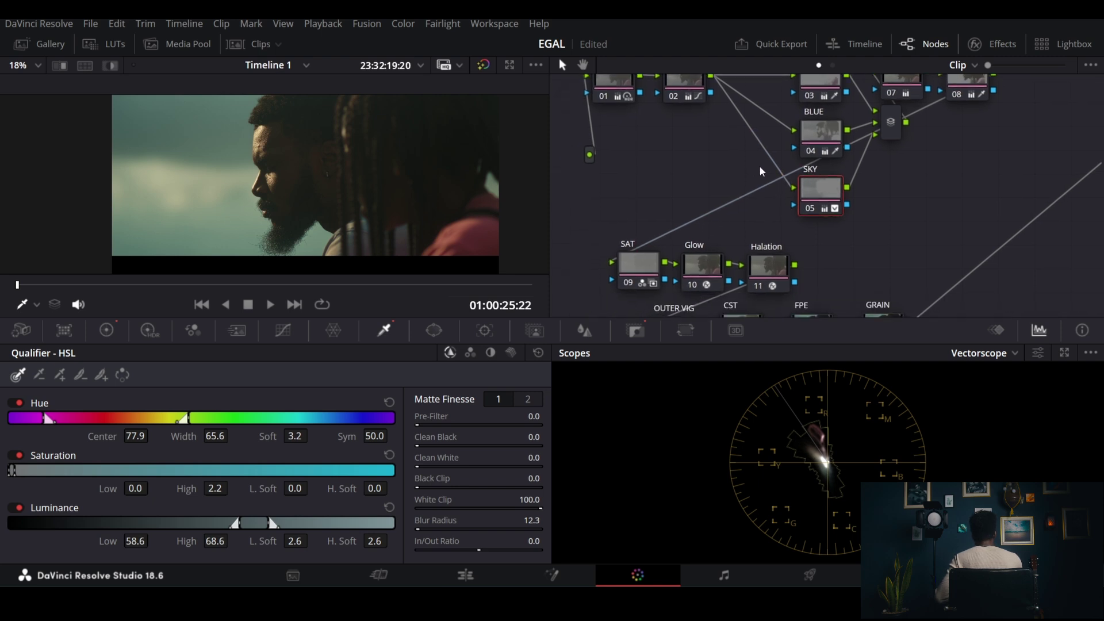
pyautogui.scroll(-1, 778, 200)
pyautogui.hscroll(3, 778, 200)
pyautogui.hscroll(-3, 777, 200)
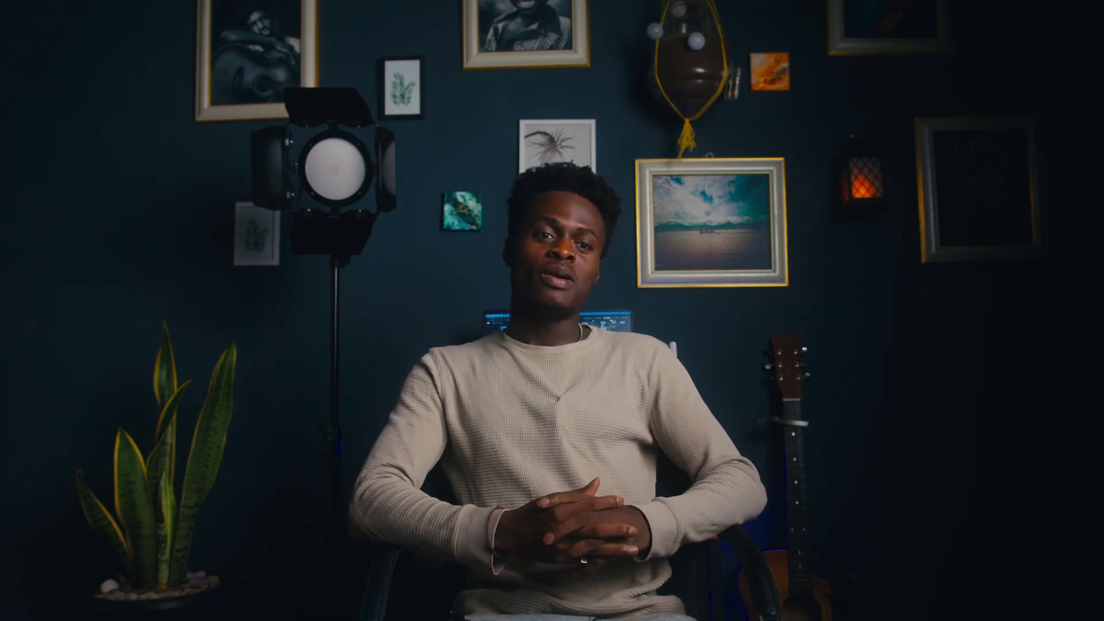